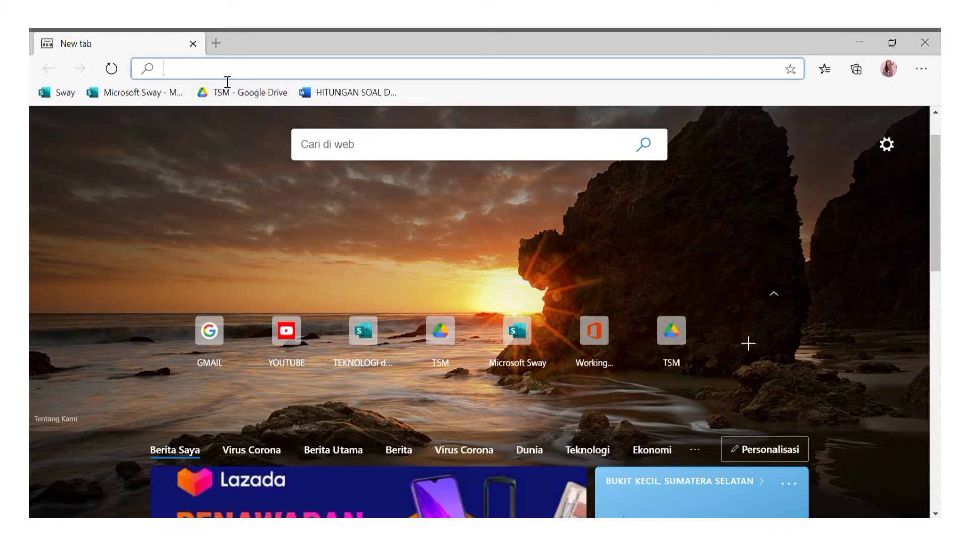
Go to office.com from the Edge address bar using the autocomplete suggestion.
type("OFFice.com")
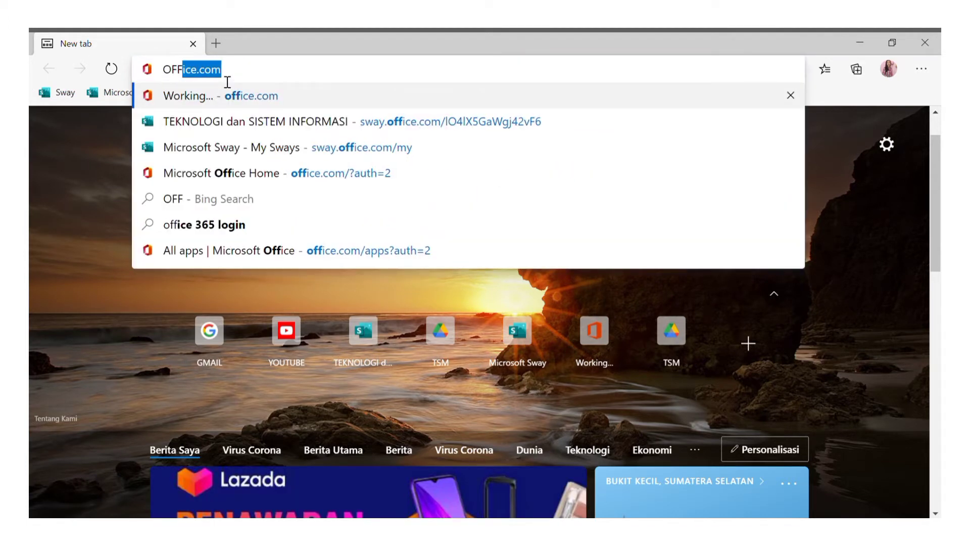
key("Return")
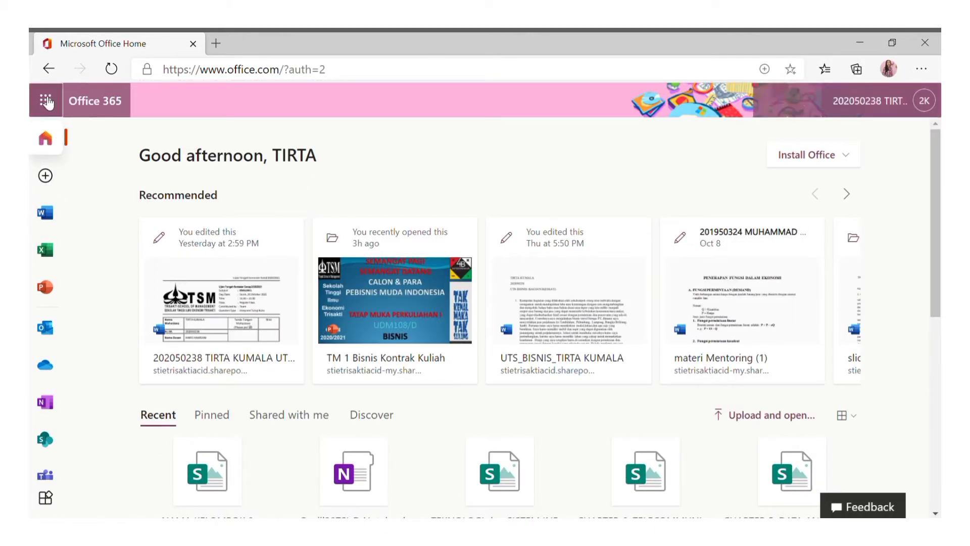
Launch Forms from the app launcher's All apps list.
left_click(46, 101)
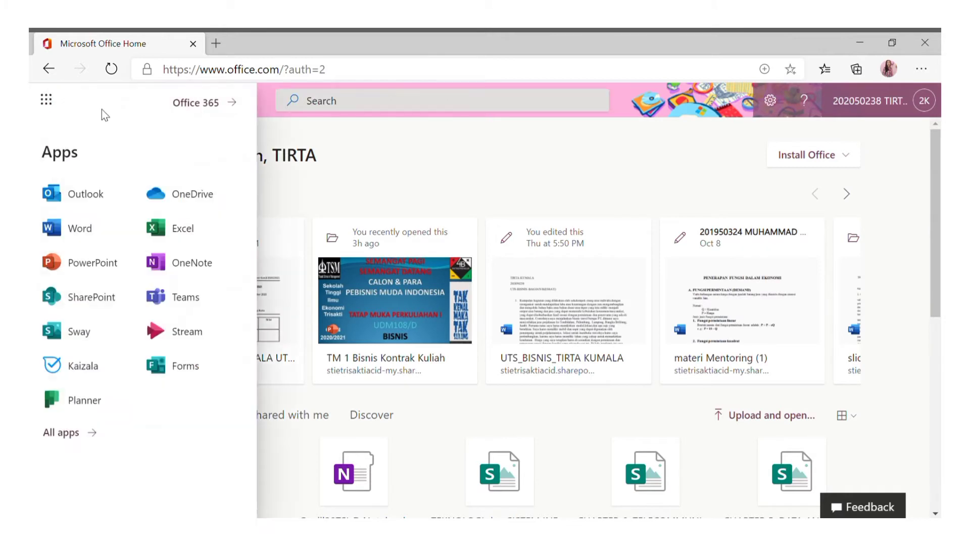
left_click(78, 434)
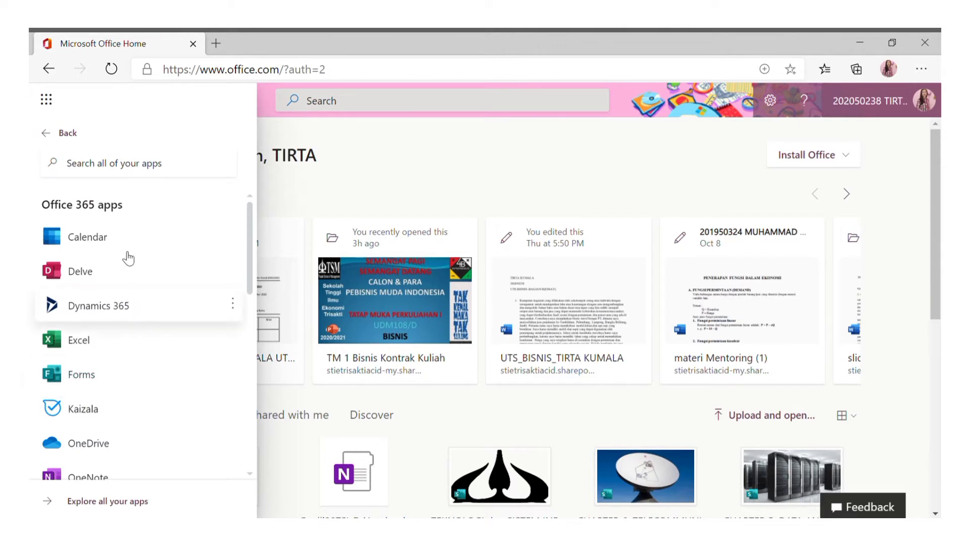
scroll(104, 282, "down", 2)
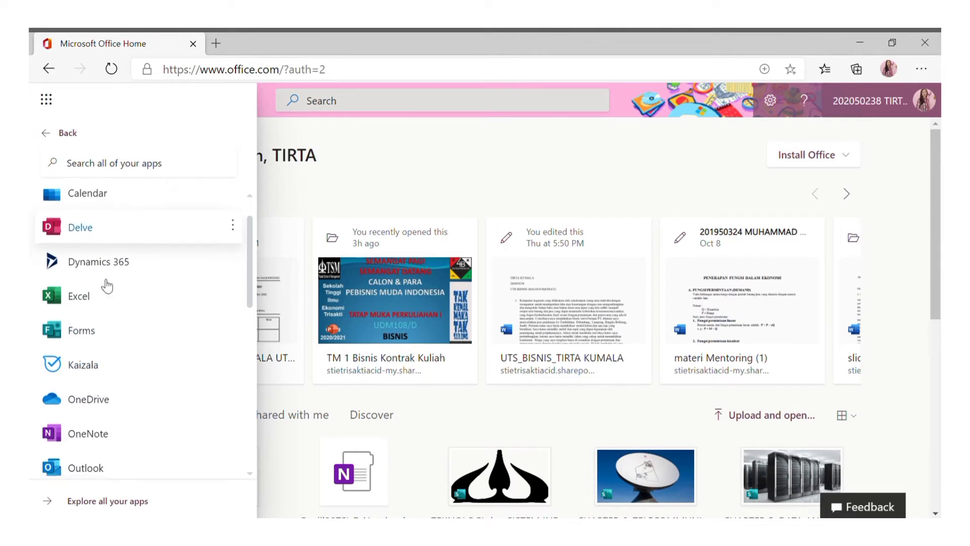
scroll(121, 299, "down", 4)
scroll(165, 419, "down", 6)
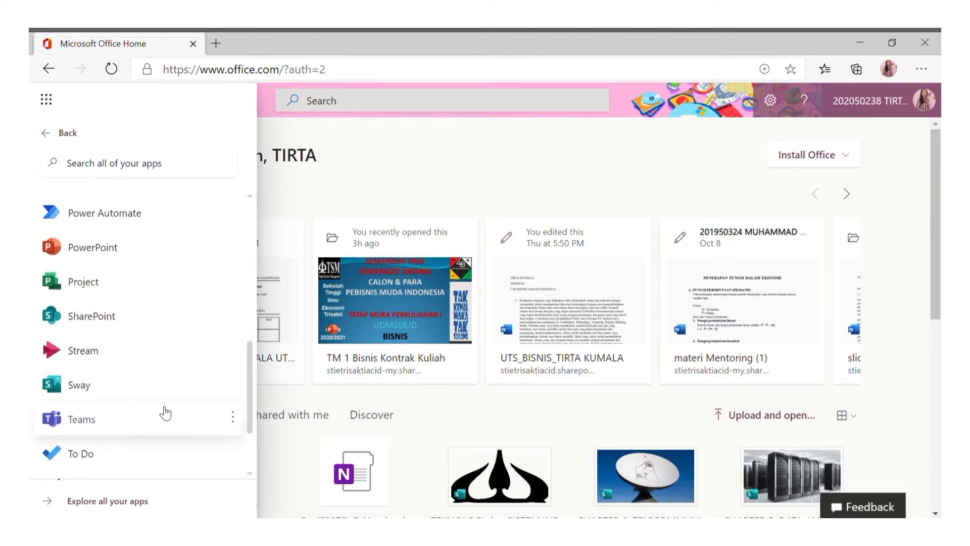
scroll(164, 411, "up", 10)
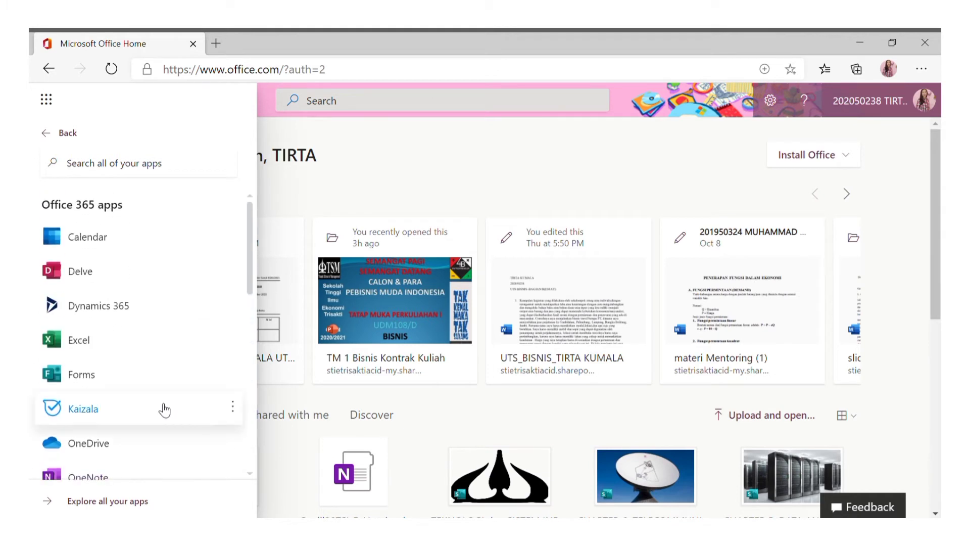
left_click(116, 384)
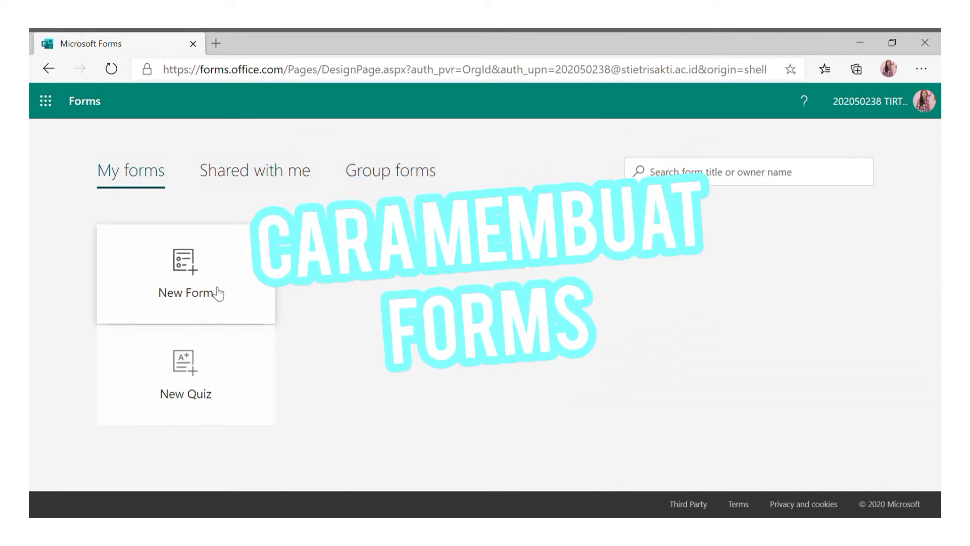
Start a new blank form titled 'Tanggapan video tutorial'.
left_click(218, 293)
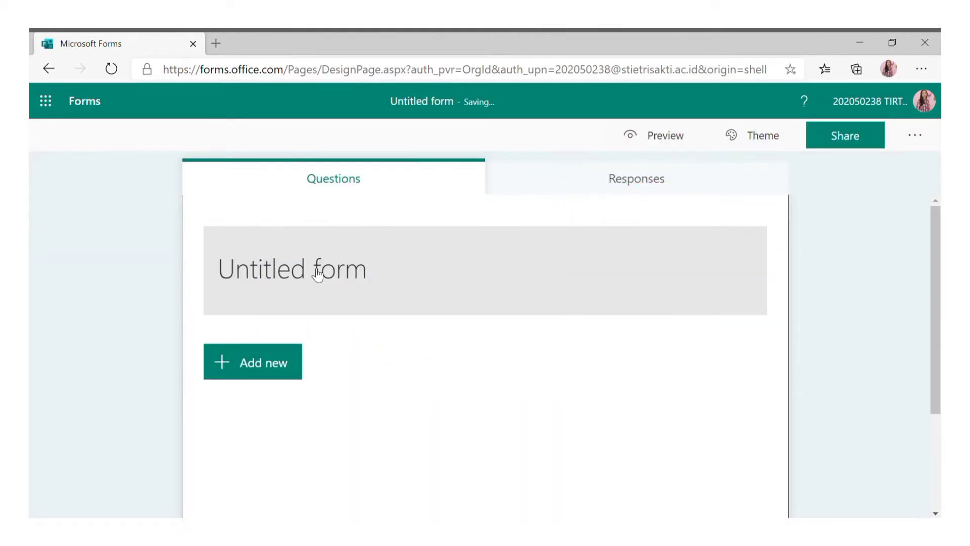
left_click(384, 275)
type("T")
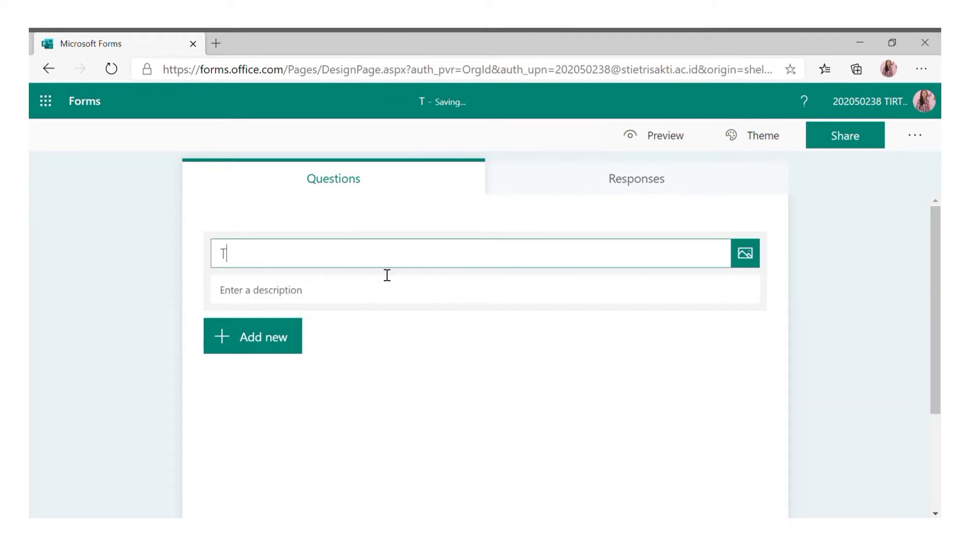
type("anggapa")
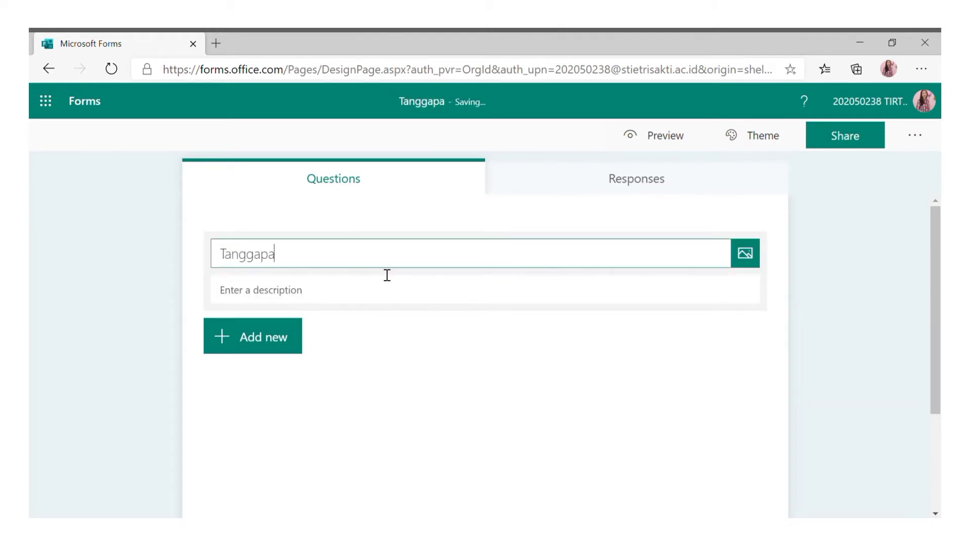
type("n vi")
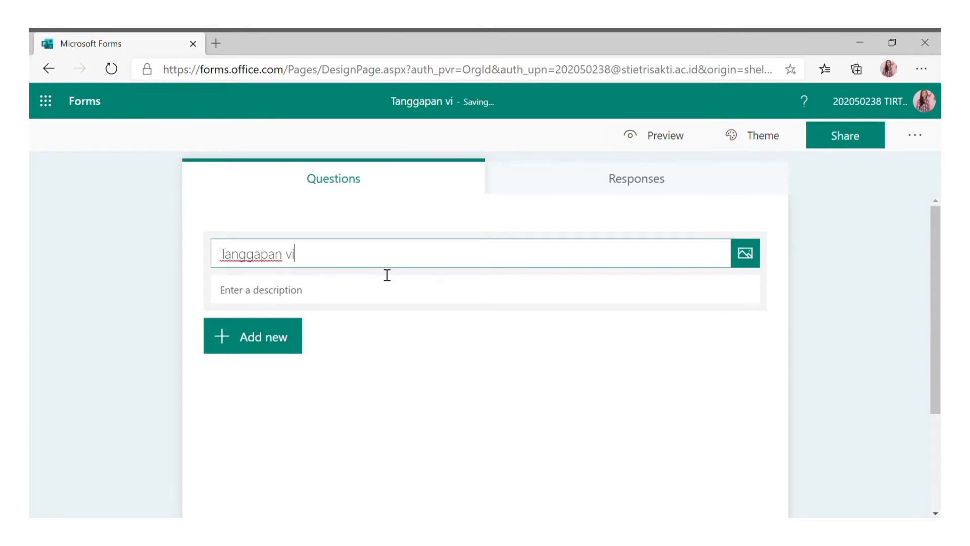
type("deo t")
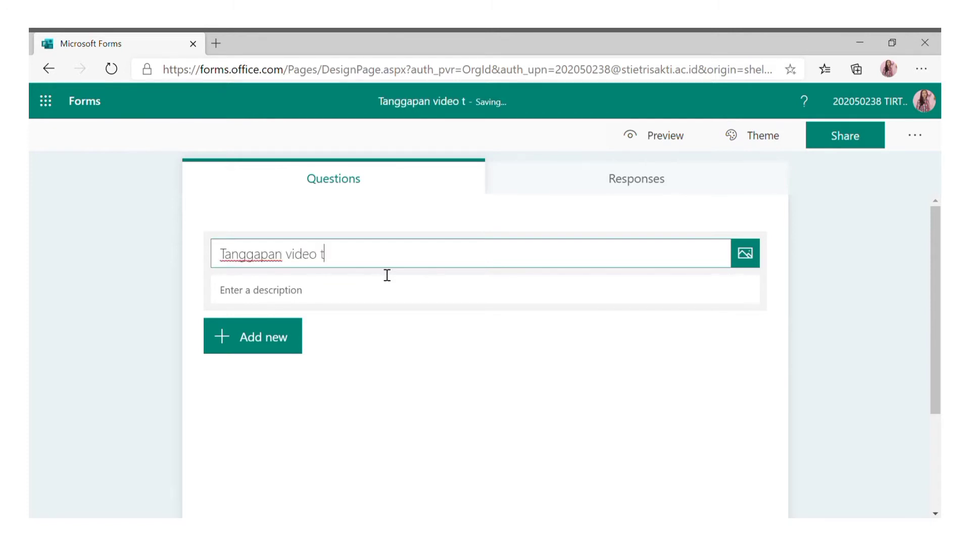
type("utorial")
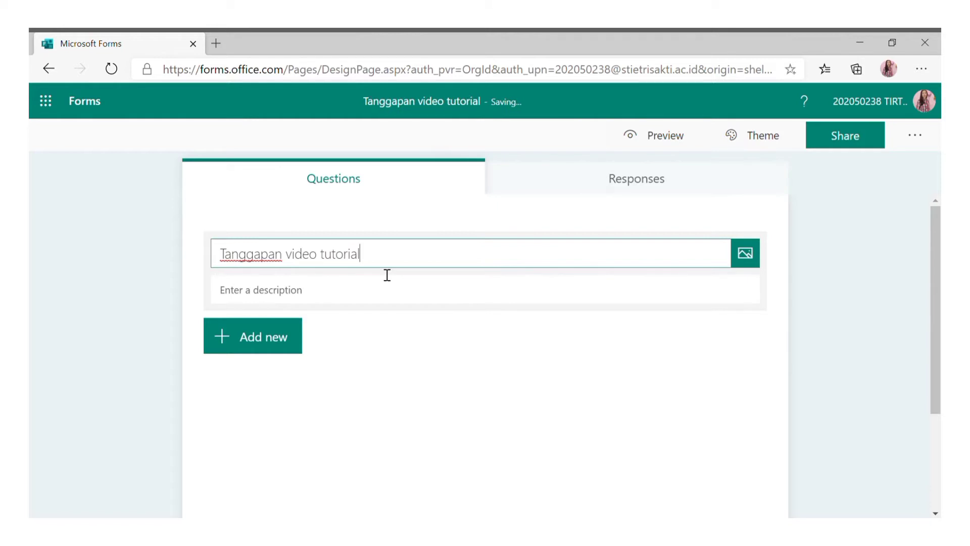
Add a description asking friends to fill in the questionnaire so the group can improve.
left_click(405, 290)
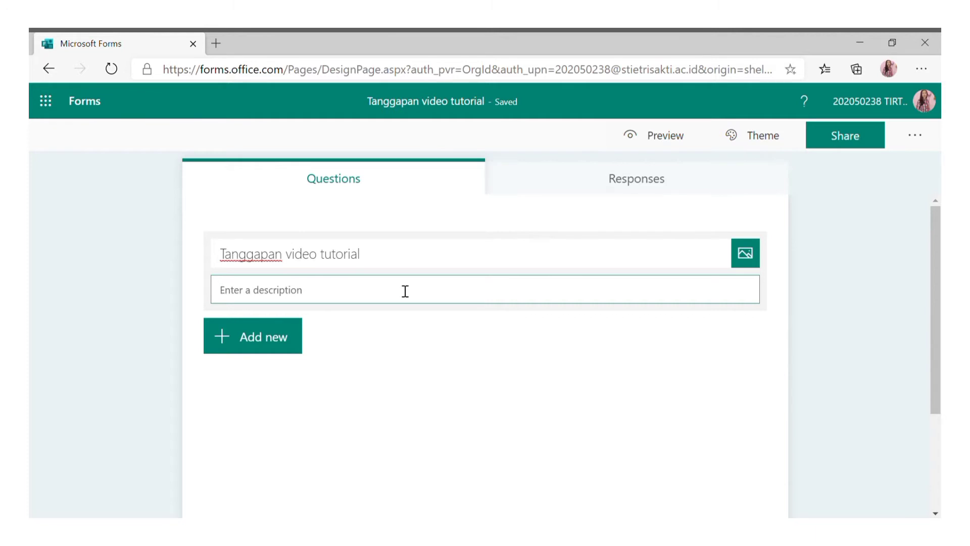
type("Kami")
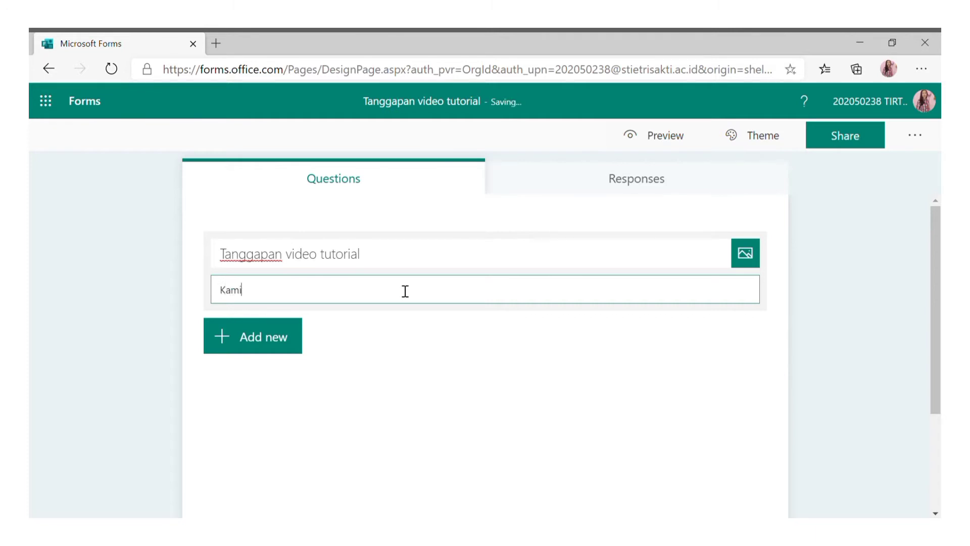
type(" harap teman-teman dapa")
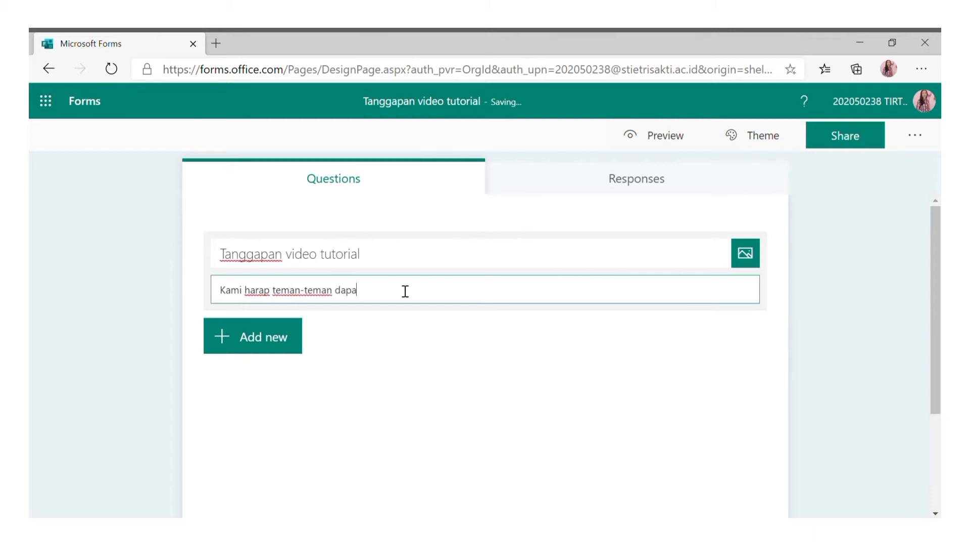
type("t mengisi kuisioner ini")
type(", agar kami dapat meningkatkan ki")
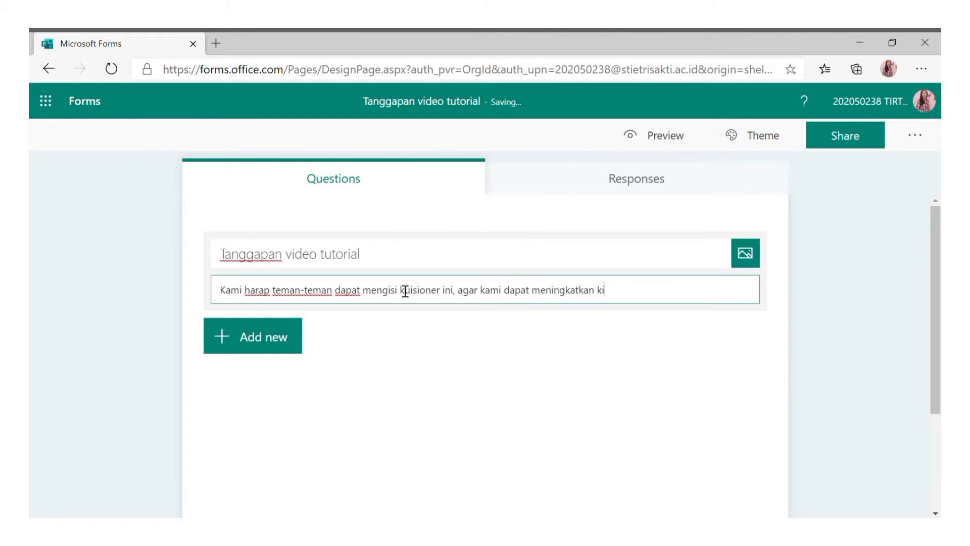
type("nerja dari kelompok kami.")
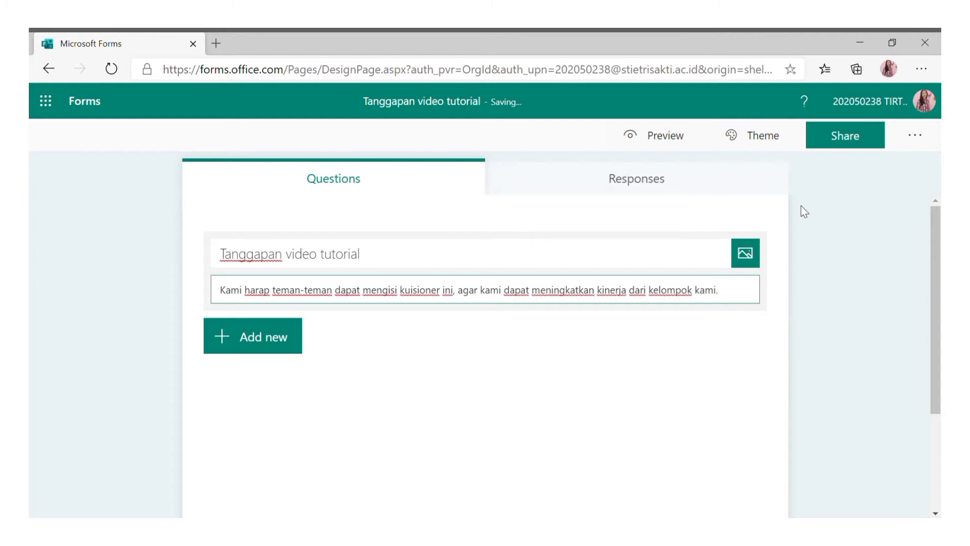
Insert the Flickr photo from a Bing image search for 'respon' as the form header image.
left_click(755, 258)
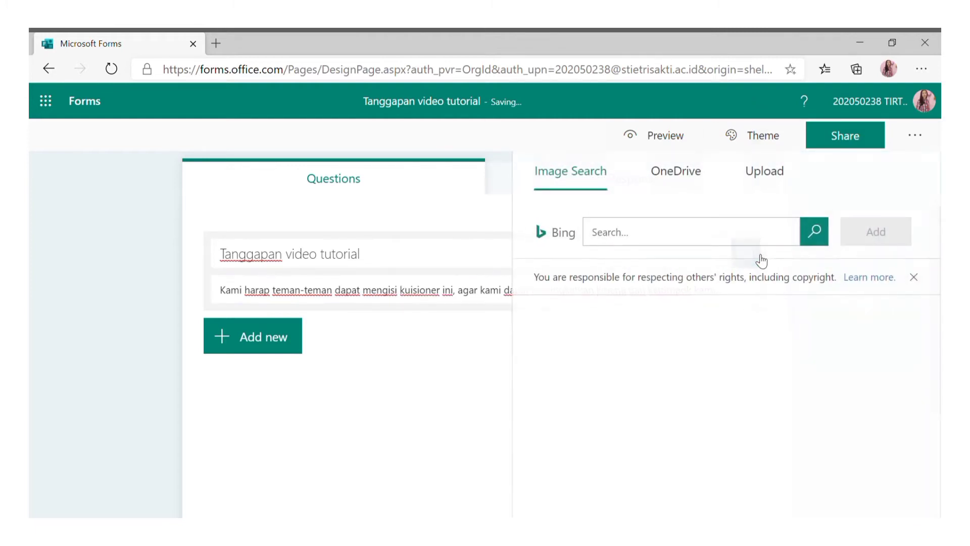
left_click(700, 237)
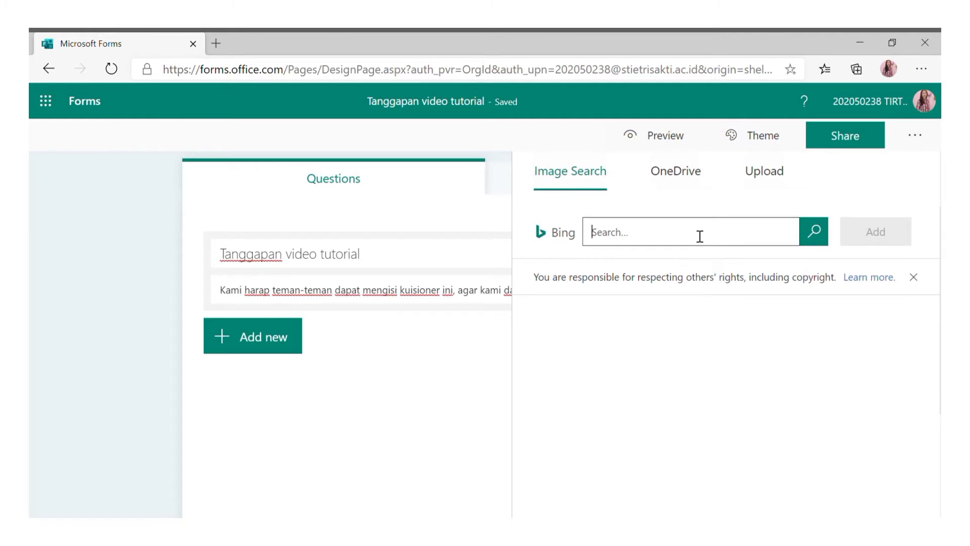
type("respon")
key("Return")
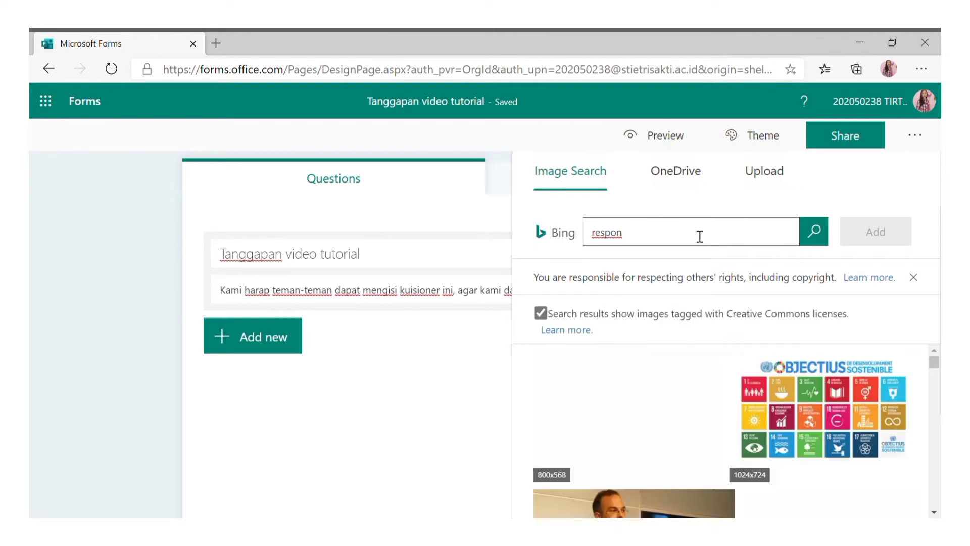
scroll(687, 412, "down", 5)
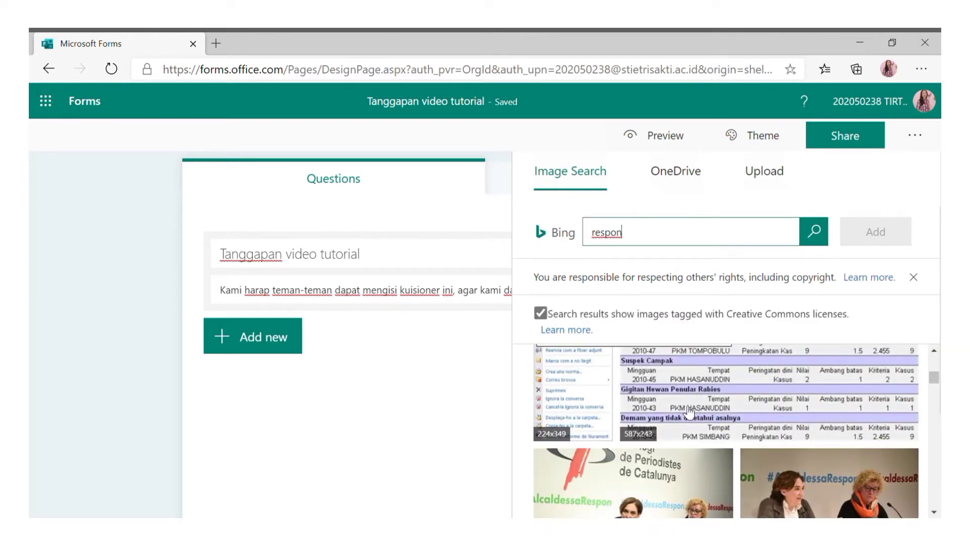
scroll(689, 412, "down", 4)
scroll(697, 392, "up", 2)
scroll(697, 391, "down", 5)
left_click(703, 462)
left_click(868, 233)
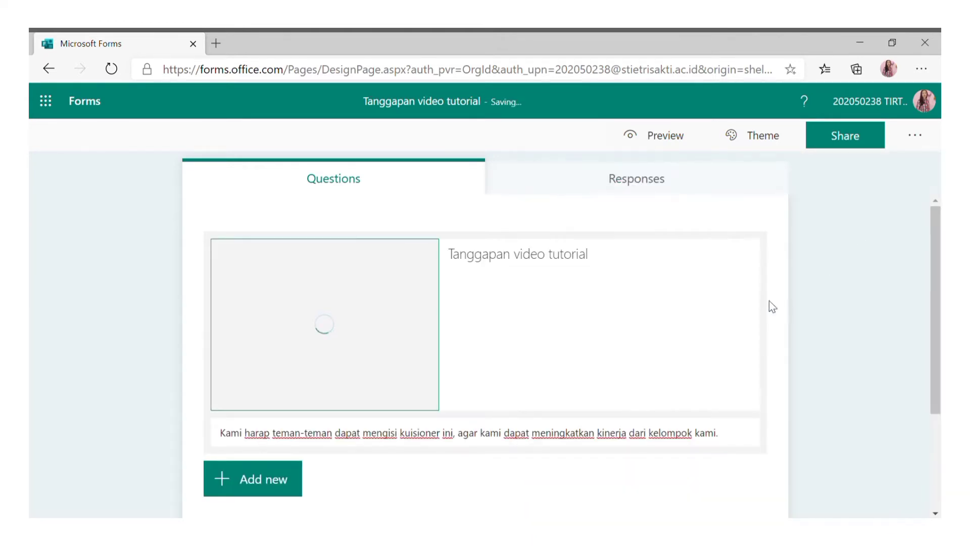
scroll(560, 393, "down", 3)
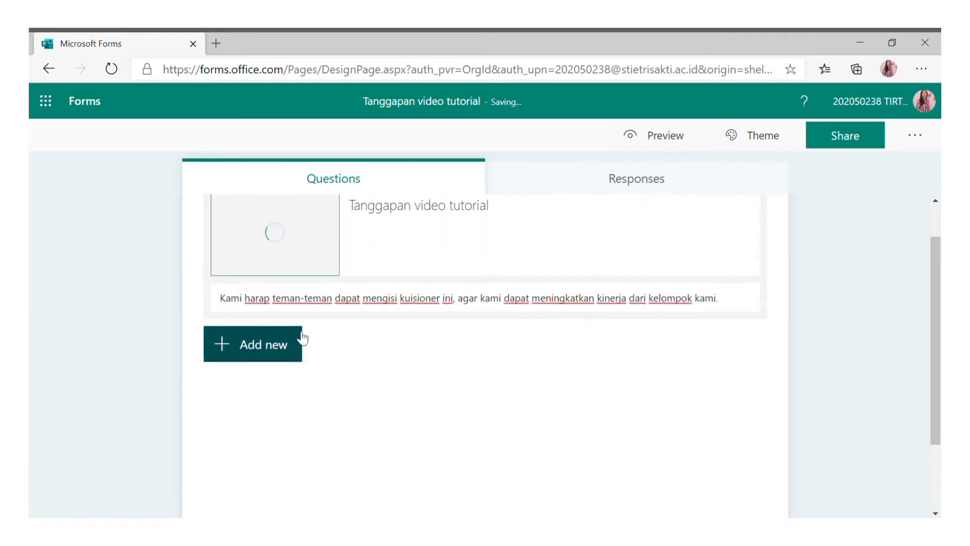
left_click(294, 348)
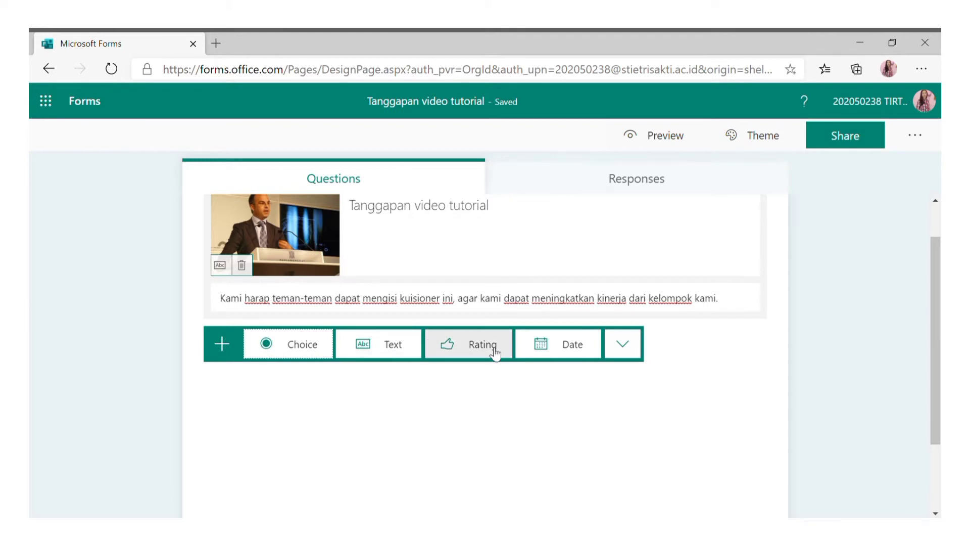
Add Section 1 titled 'BIODATA DIRI'.
left_click(623, 344)
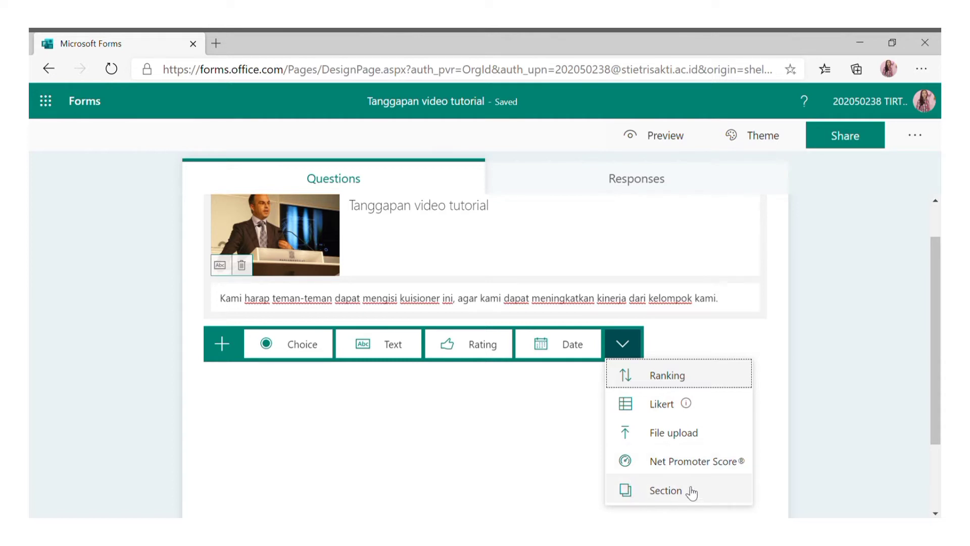
left_click(666, 491)
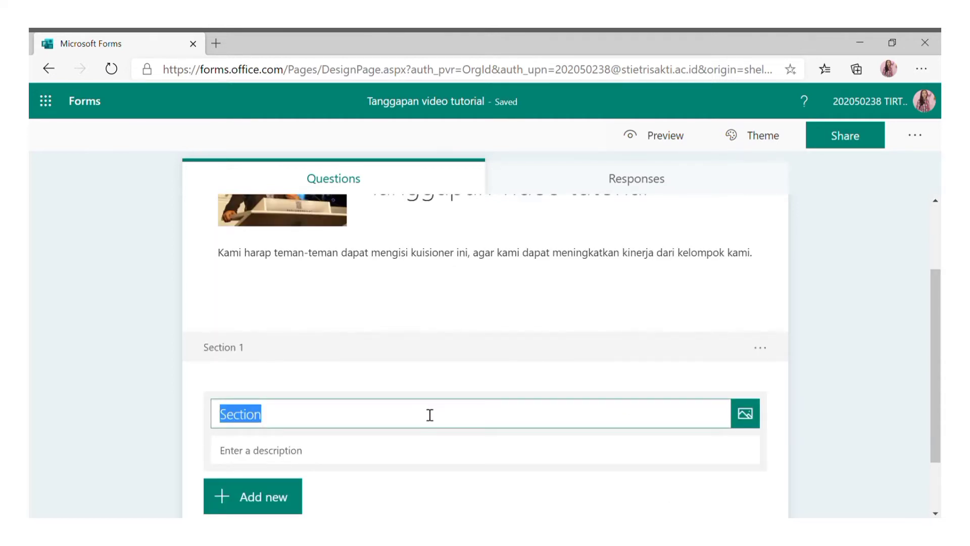
type("BIODATA DIRI")
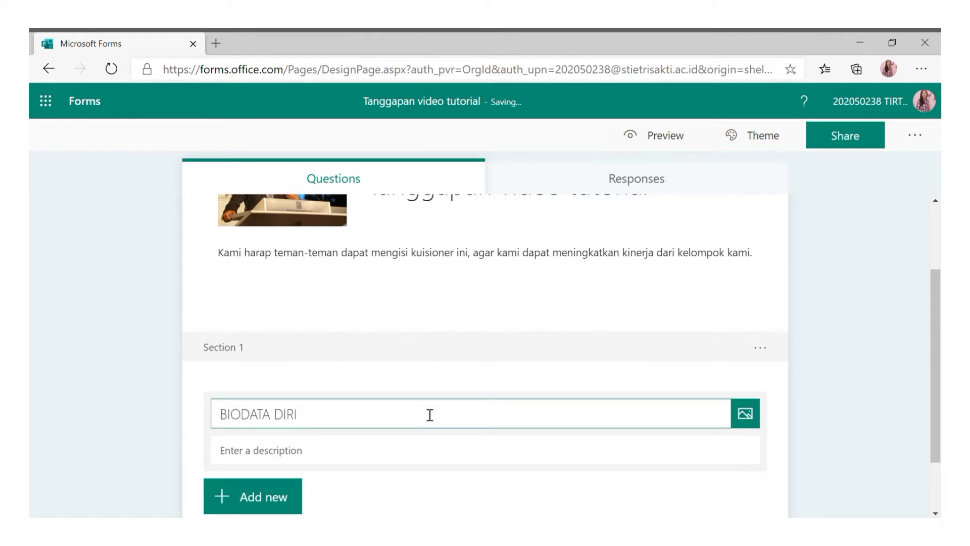
left_click(426, 454)
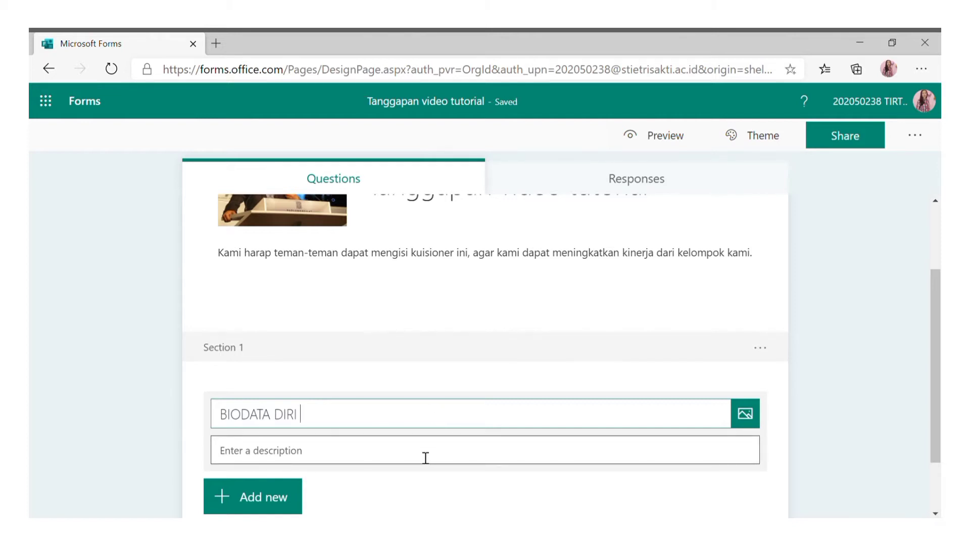
scroll(425, 458, "down", 1)
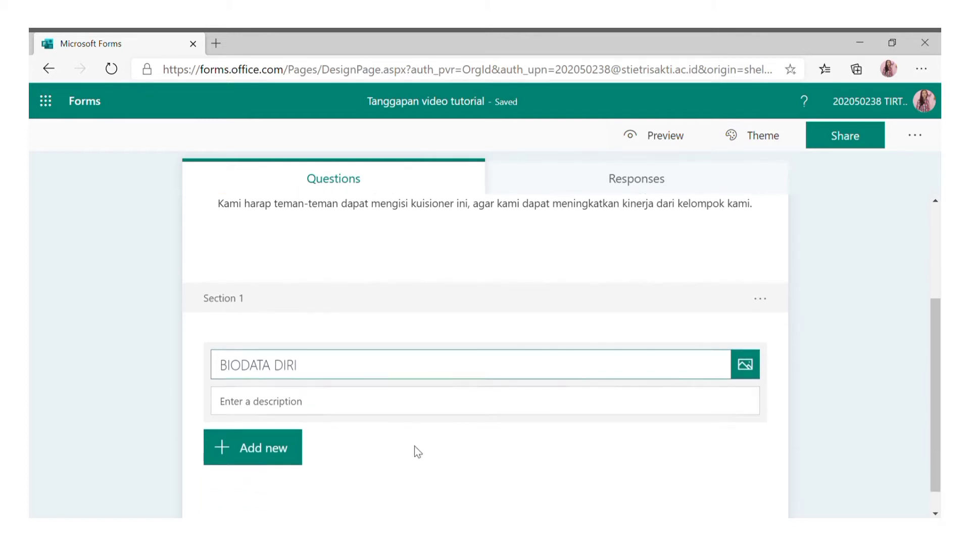
left_click(277, 461)
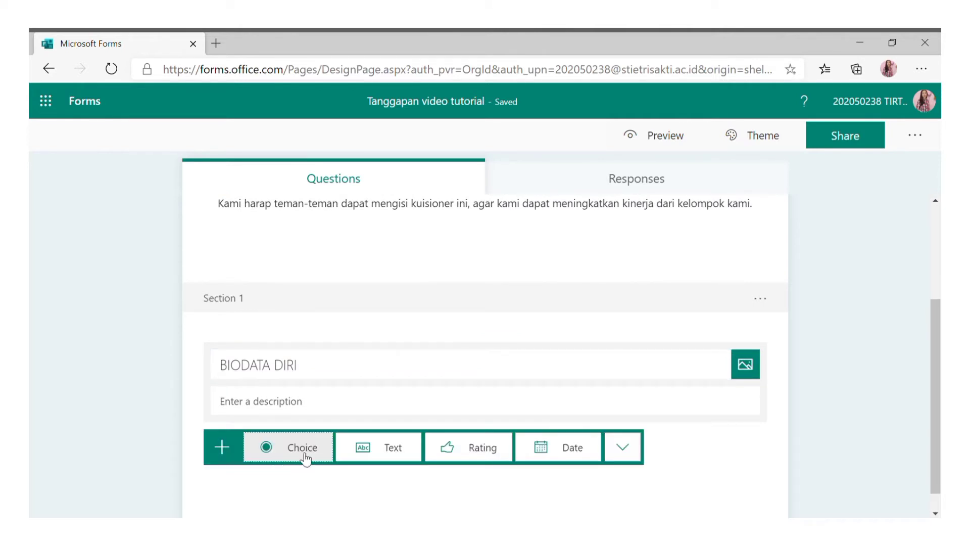
Add long-answer text questions NAMA (required), ASAL and PEKERJAAN.
left_click(405, 447)
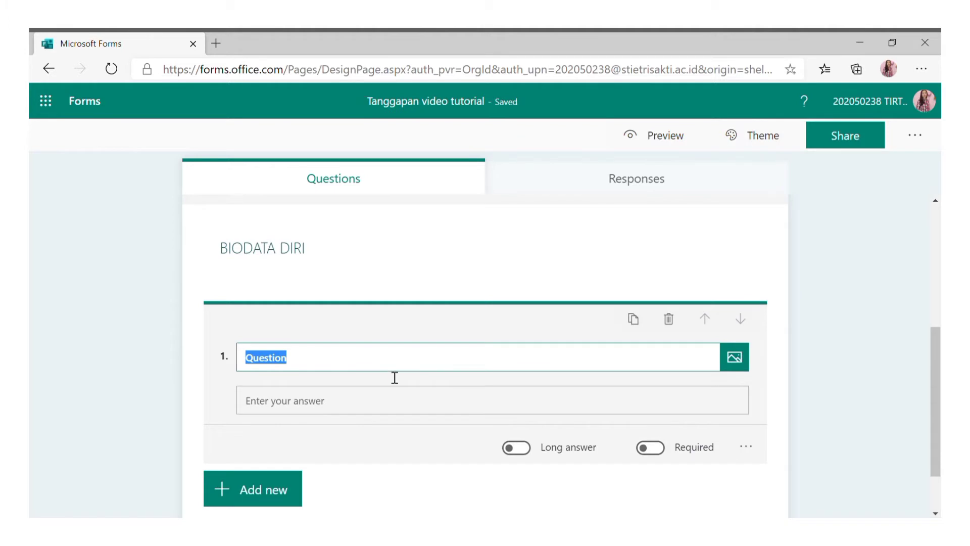
type("NAMA")
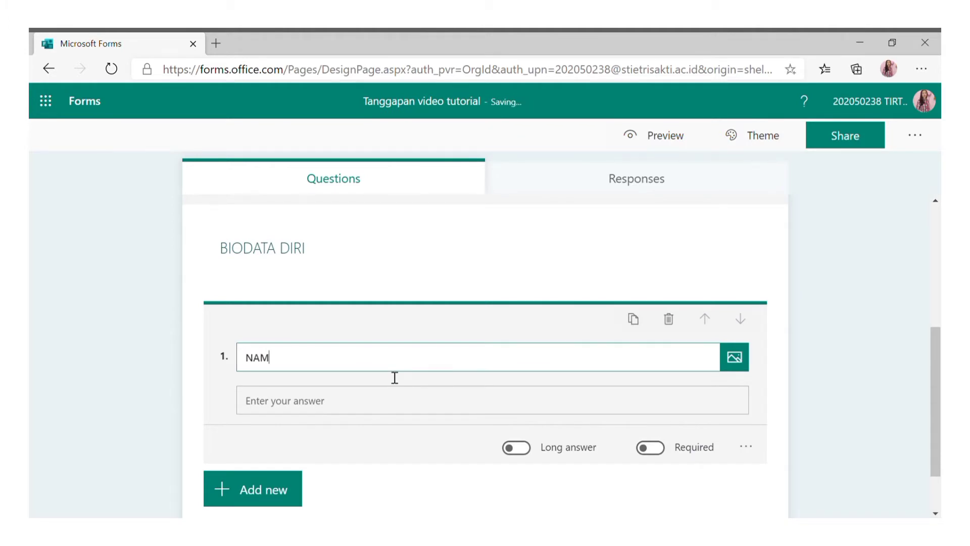
left_click(522, 448)
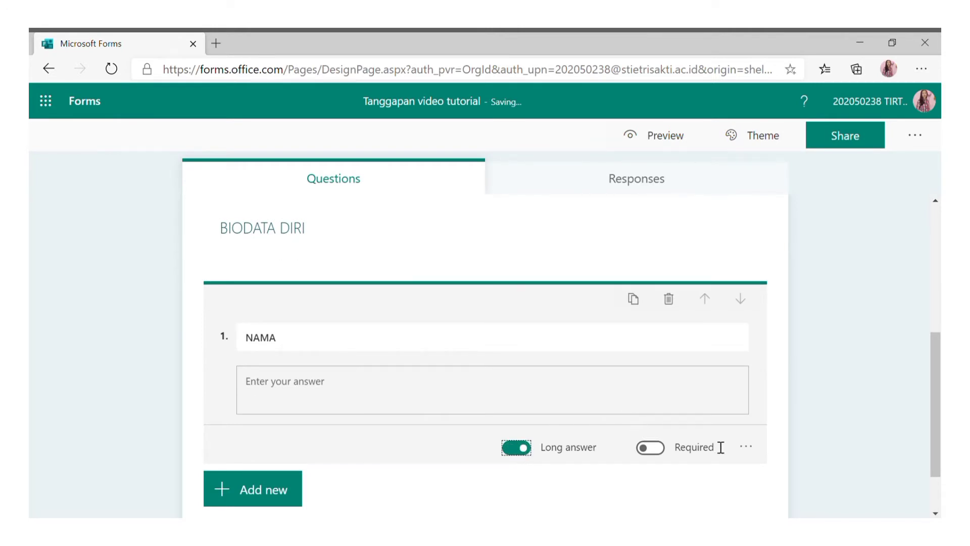
left_click(656, 453)
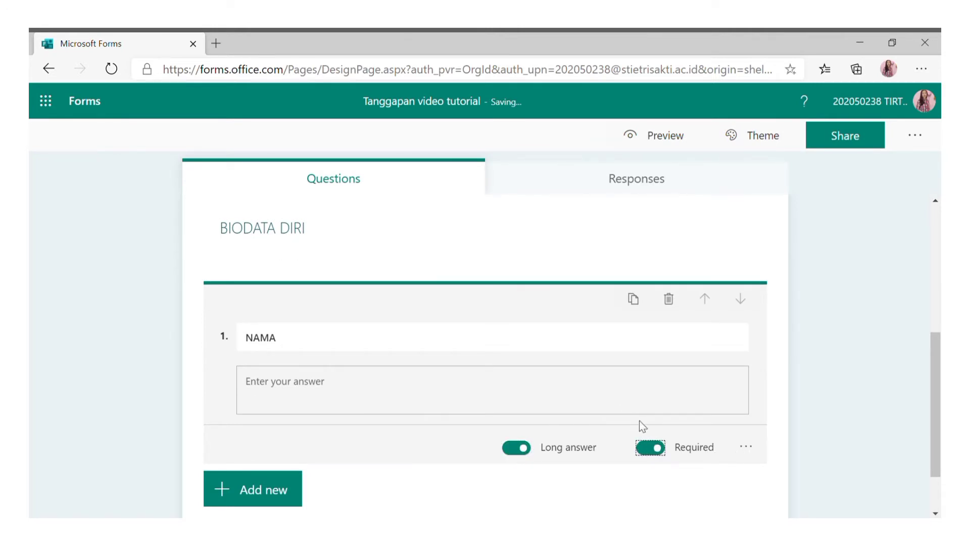
left_click(264, 506)
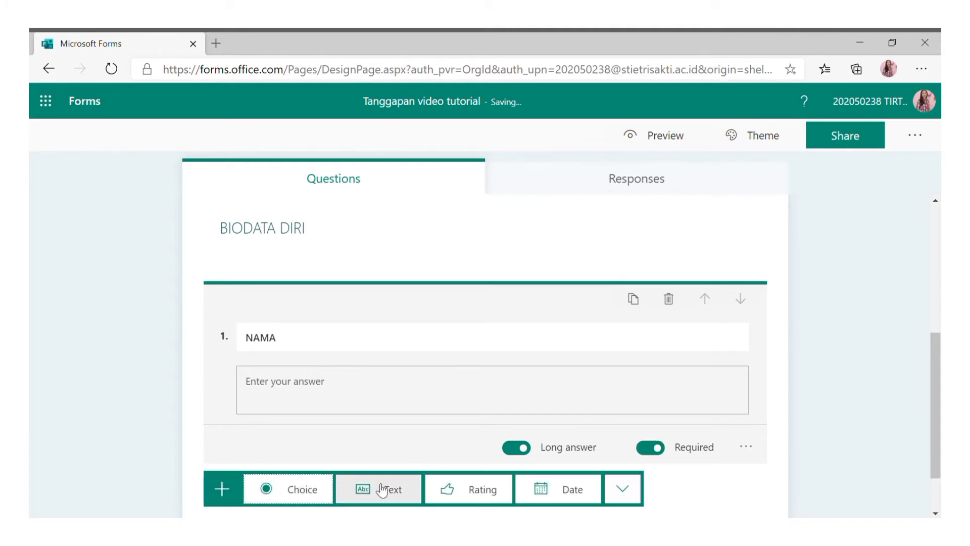
left_click(382, 489)
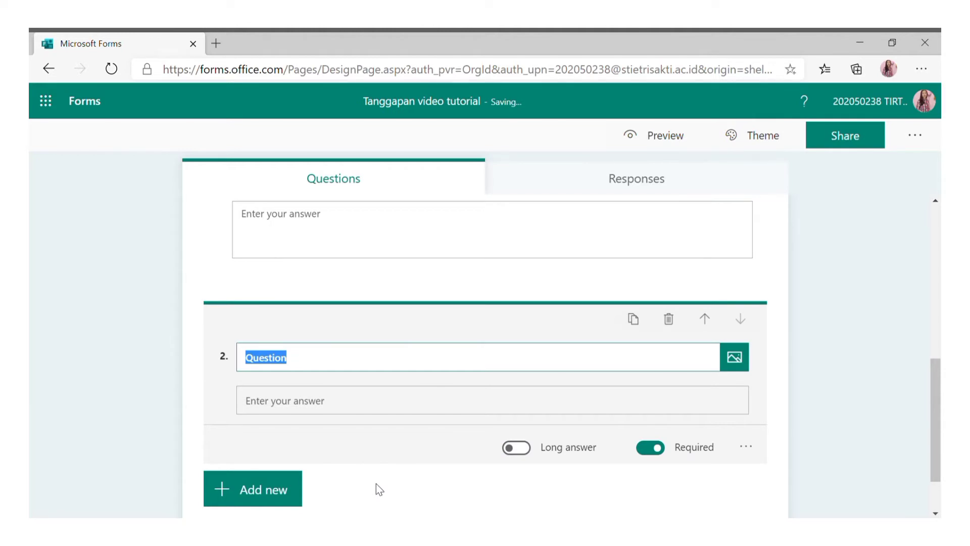
type("ASAL")
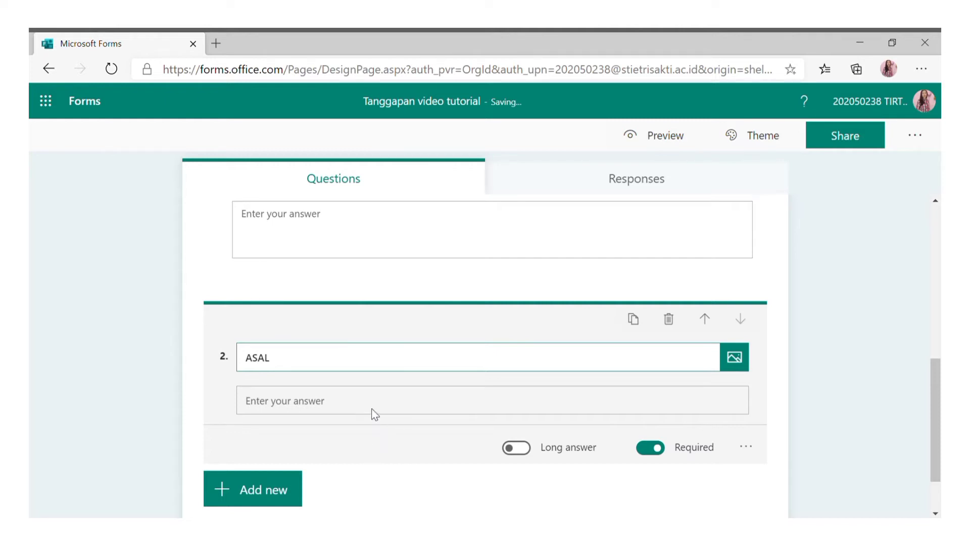
left_click(518, 449)
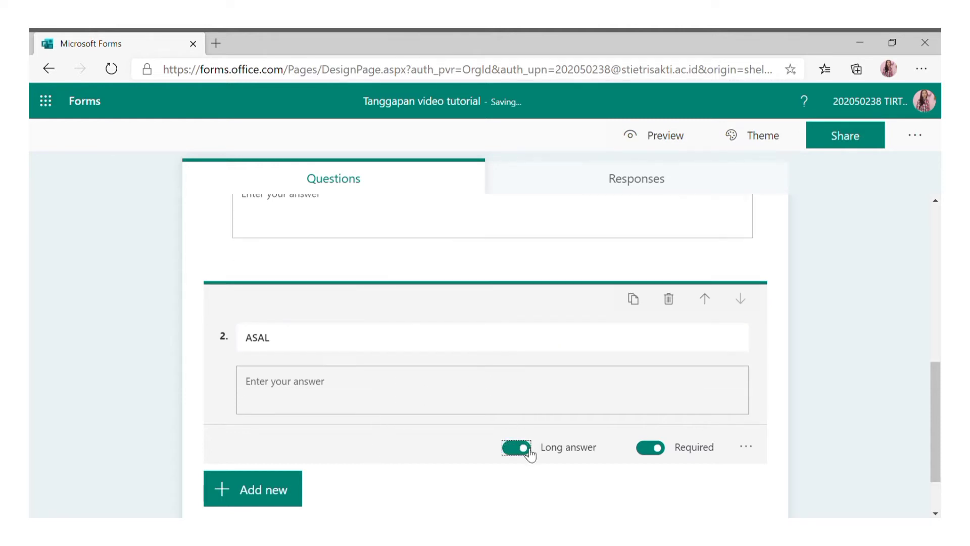
left_click(255, 499)
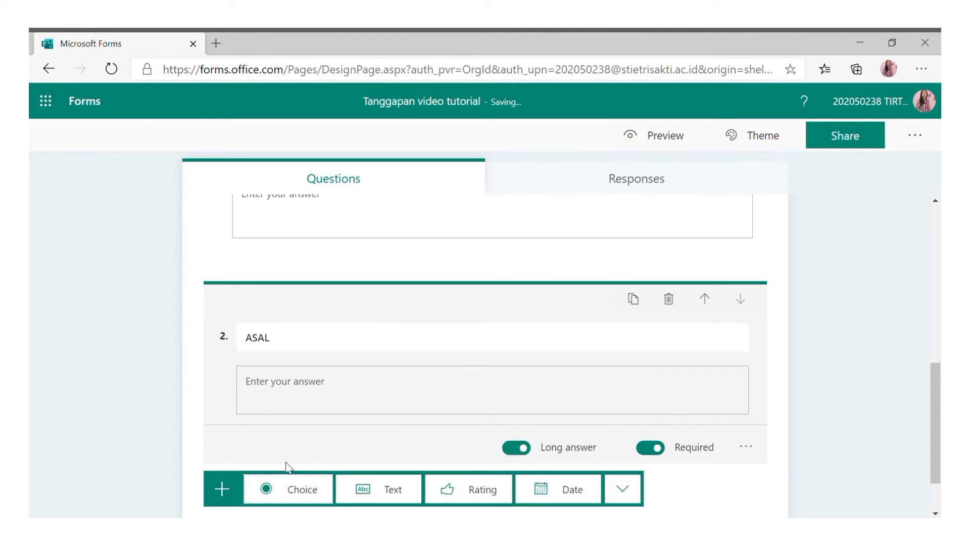
left_click(403, 490)
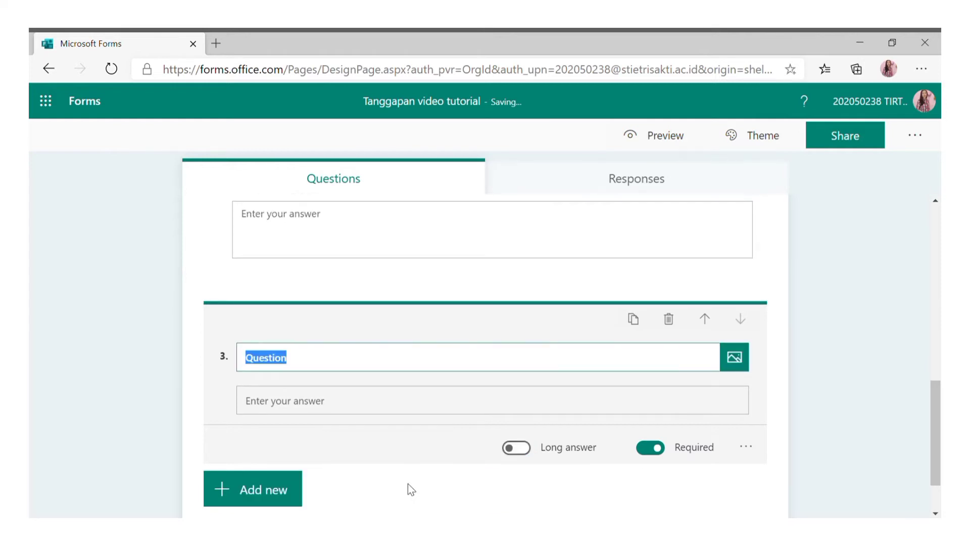
type("PEKERJAAN")
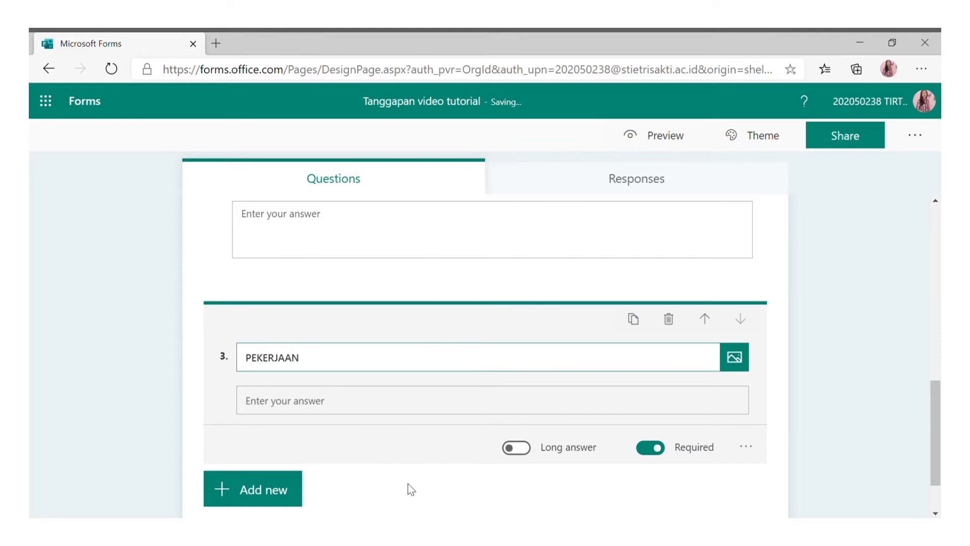
left_click(520, 451)
Add a date question 'TANGGAL MENONTON VIDEO'.
scroll(415, 420, "down", 1)
left_click(282, 425)
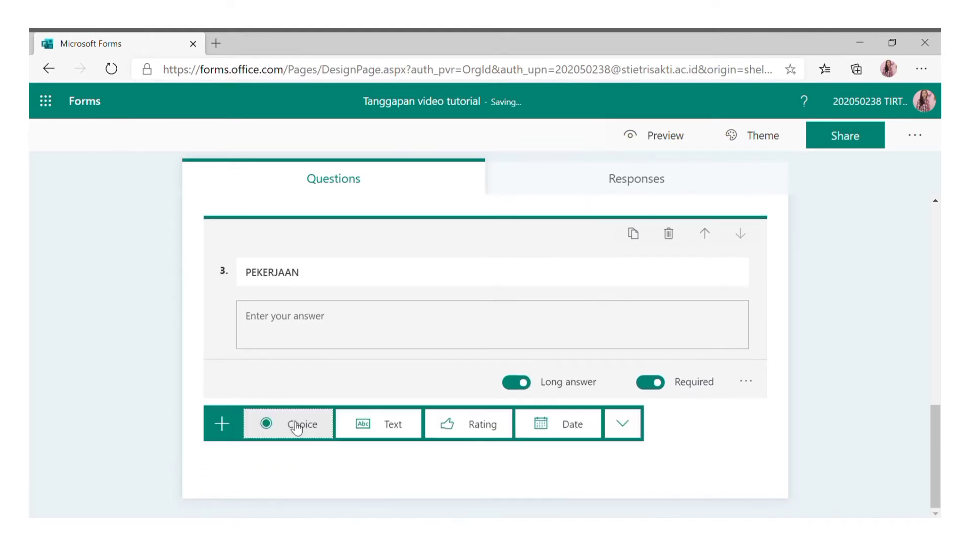
left_click(567, 426)
type("TANGGAL MENON")
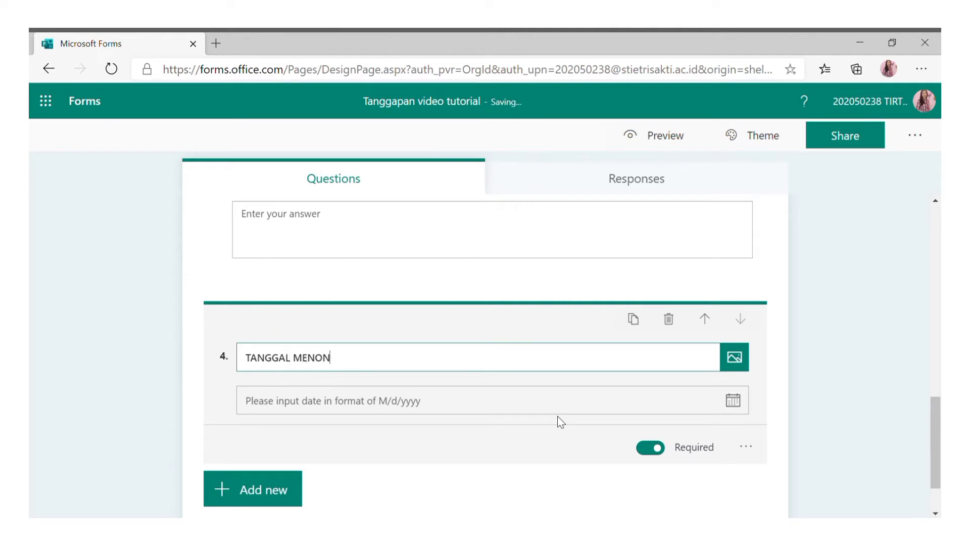
type("TON VIDEO")
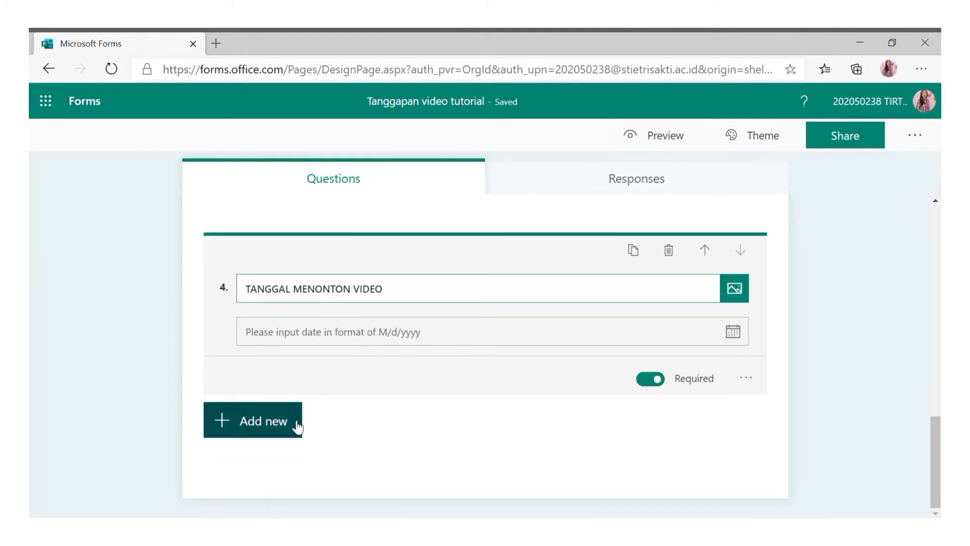
left_click(298, 428)
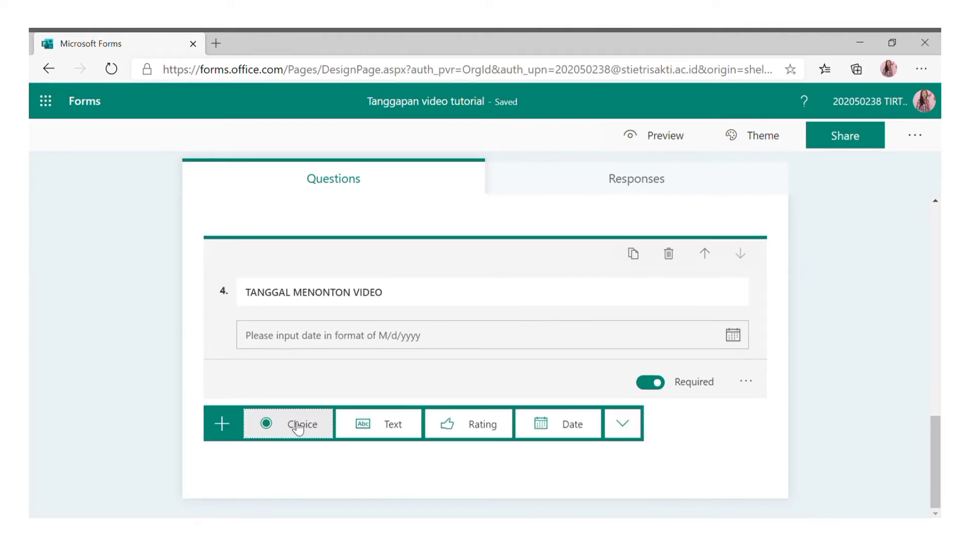
left_click(623, 423)
Add a new section titled 'KUISIONER'.
left_click(666, 498)
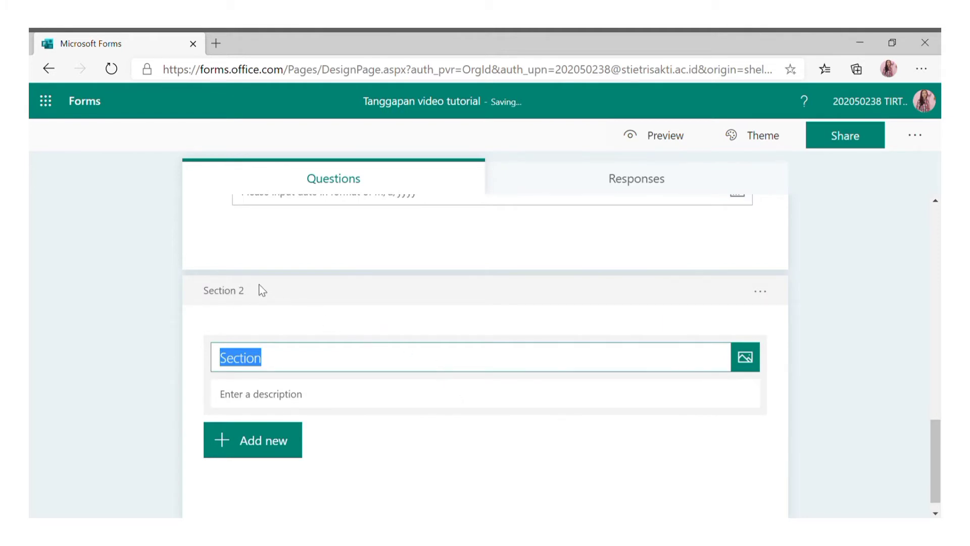
left_click(242, 291)
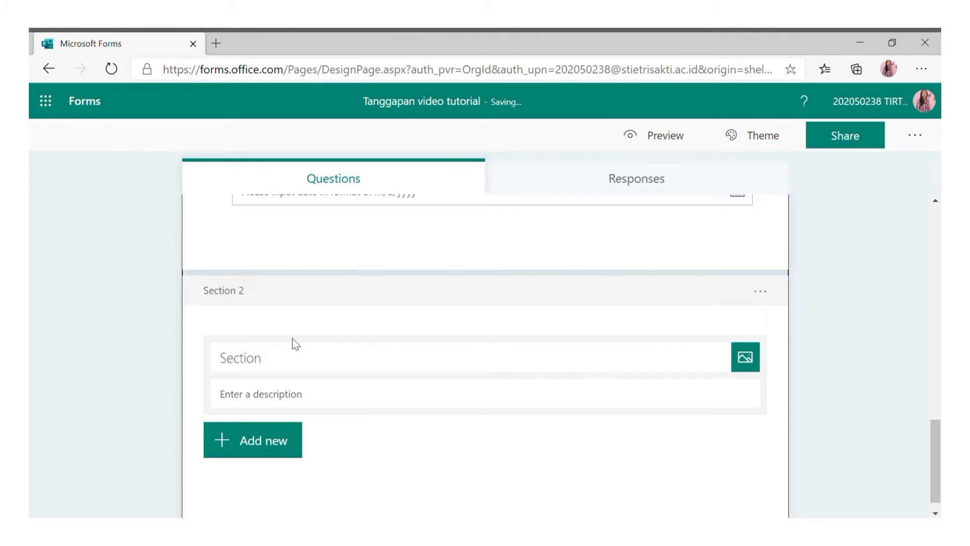
left_click(305, 365)
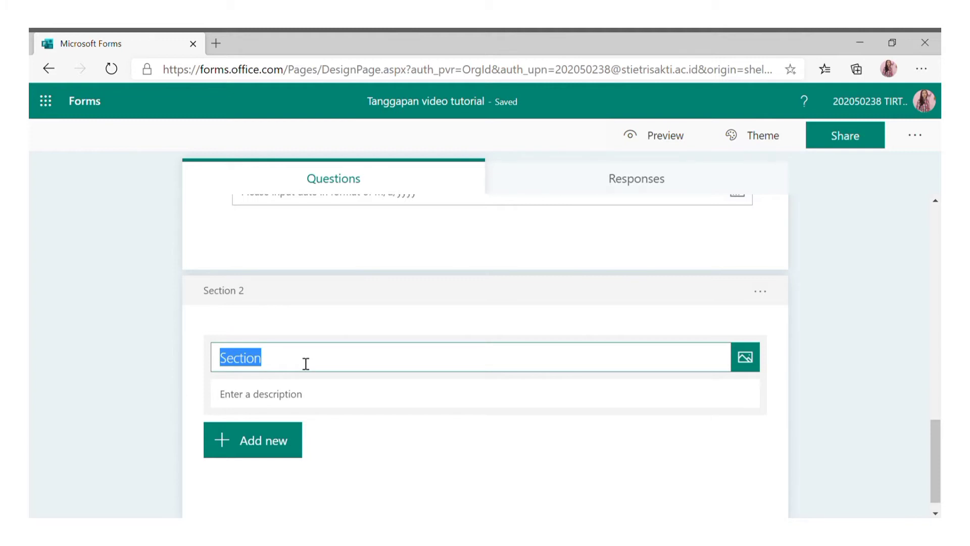
type("KU")
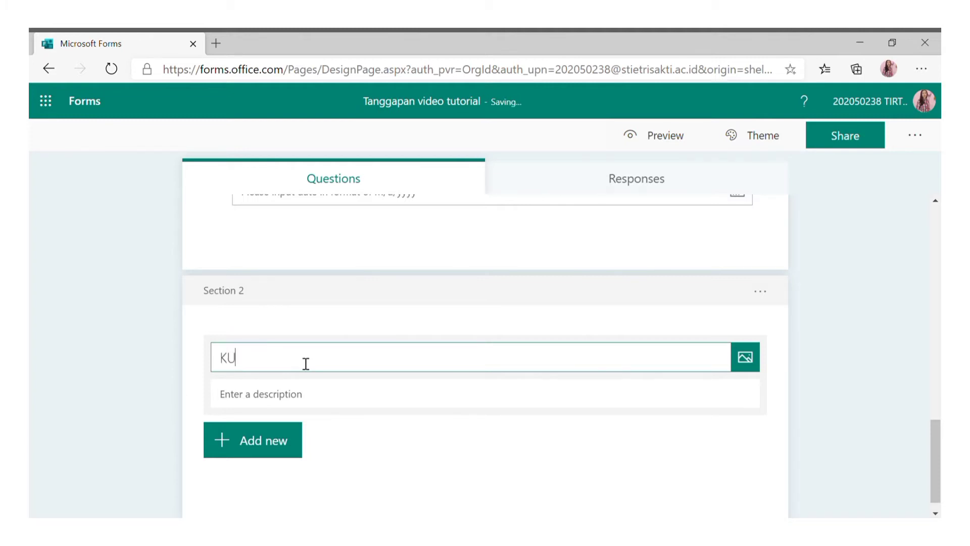
type("ISIONER")
Add required long-answer question 'BAGAIMANA TANGGAPAN ANDA MENGENAI VIDEO TUTORIAL INI?'.
left_click(260, 453)
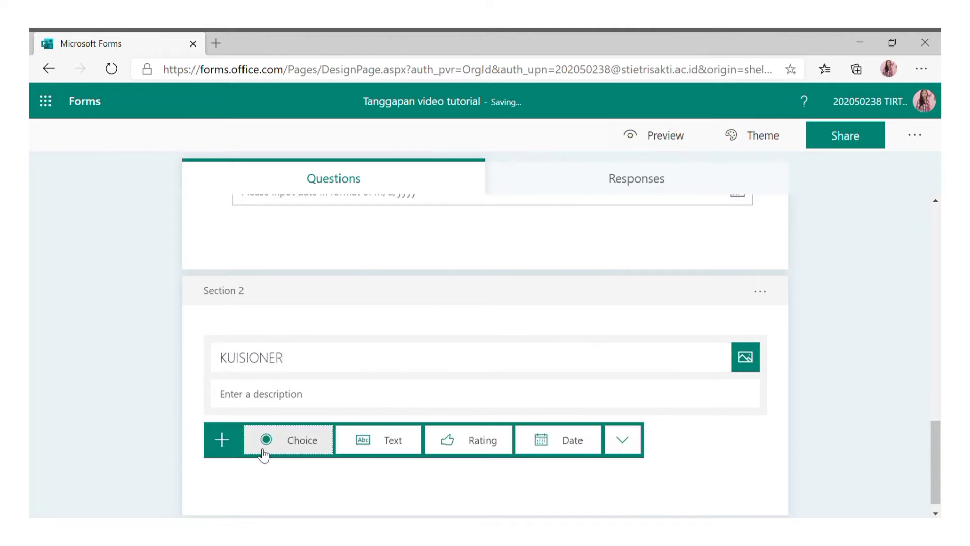
left_click(376, 444)
type("BA")
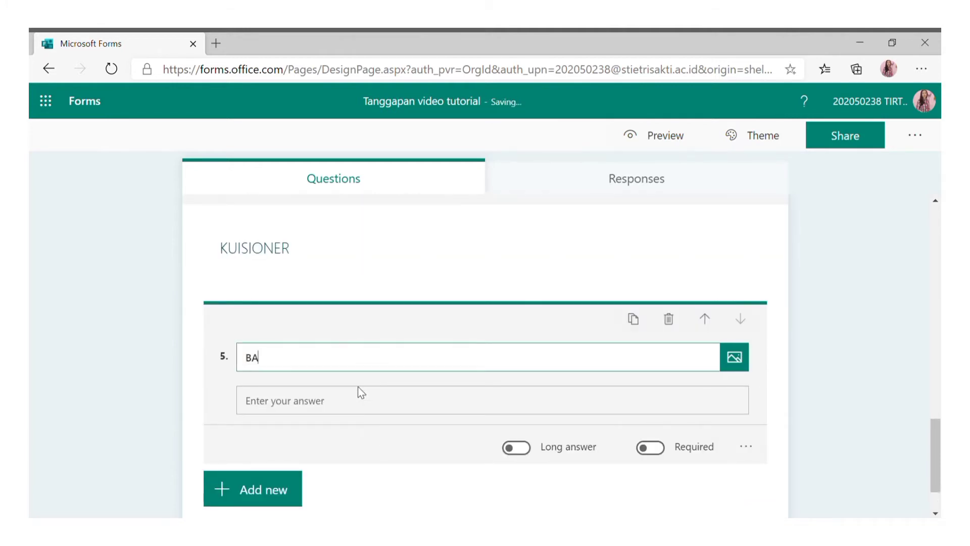
type("GAIMANA TANGGAPA")
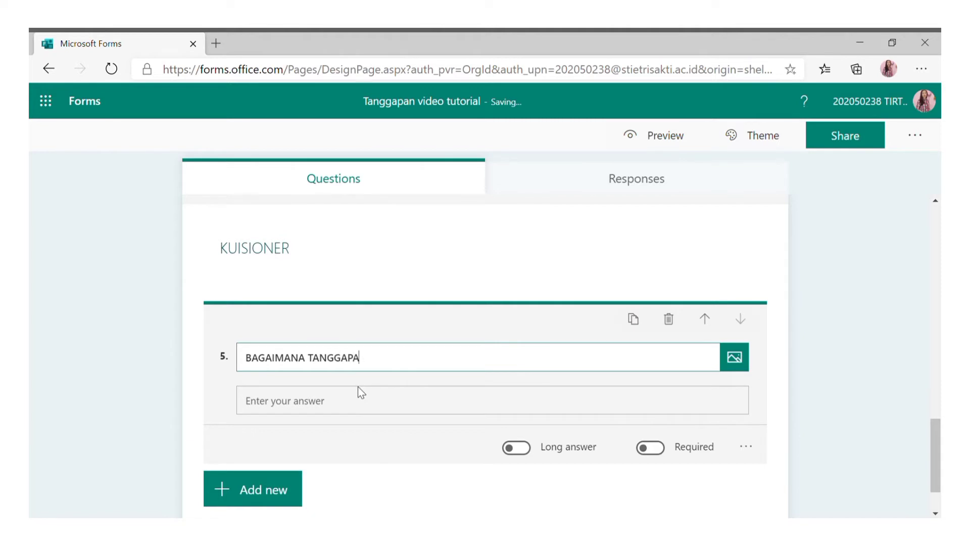
type("N ANDA")
type(" MENGEN")
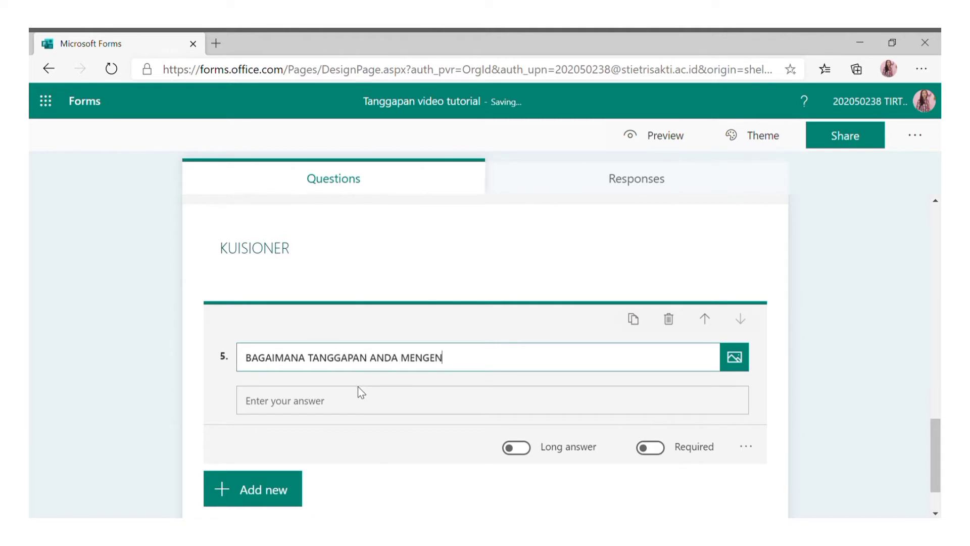
type("AI VIDEO TUTORIAL INI?")
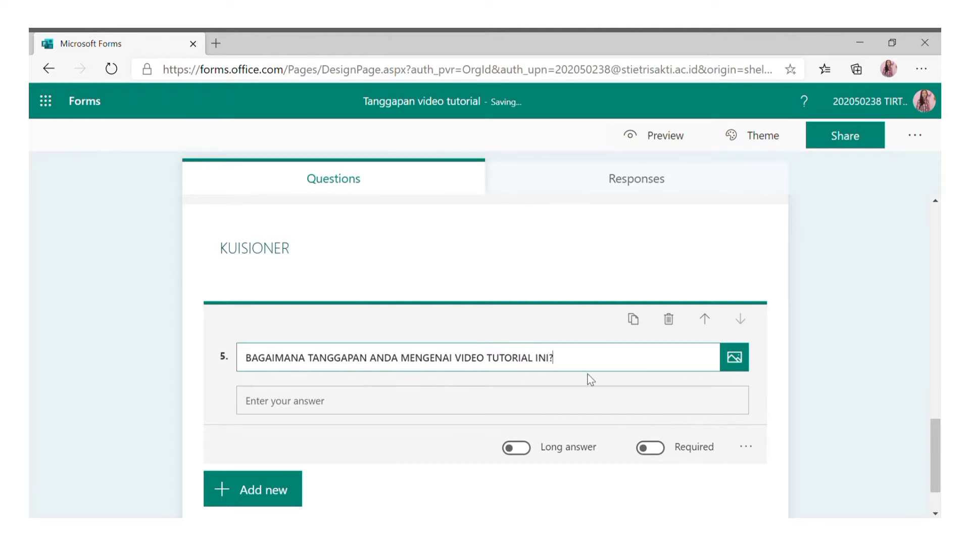
left_click(650, 448)
left_click(520, 448)
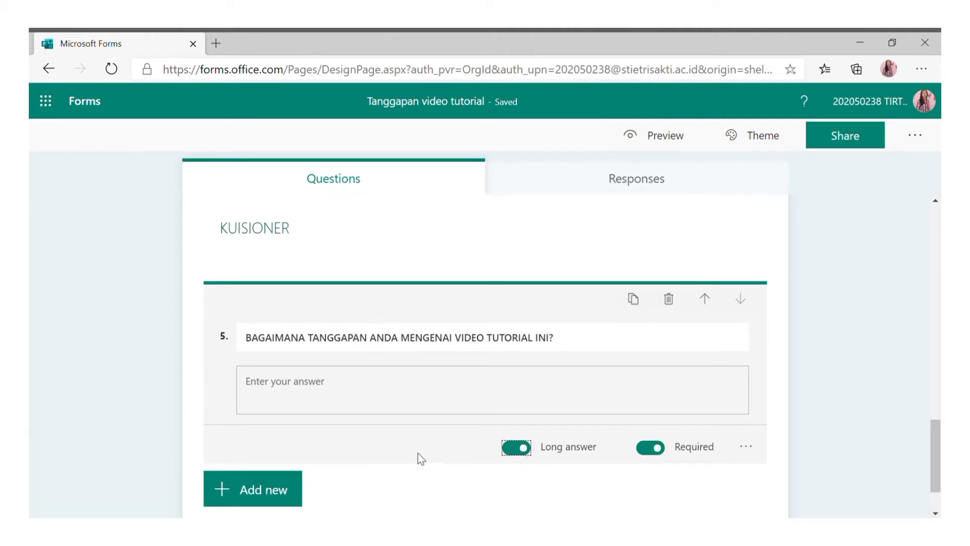
Add rating question 6 titled 'RATE VIDEO INI'.
left_click(276, 489)
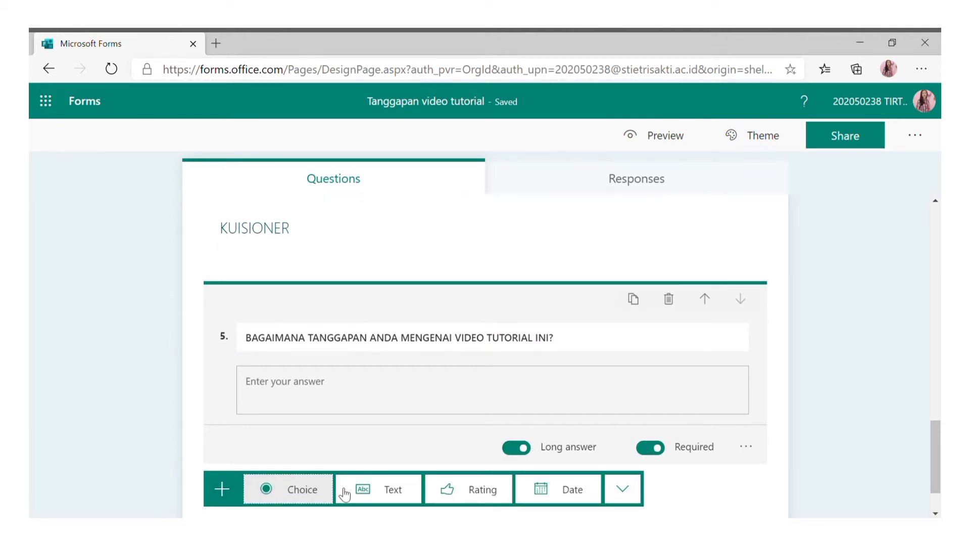
left_click(479, 492)
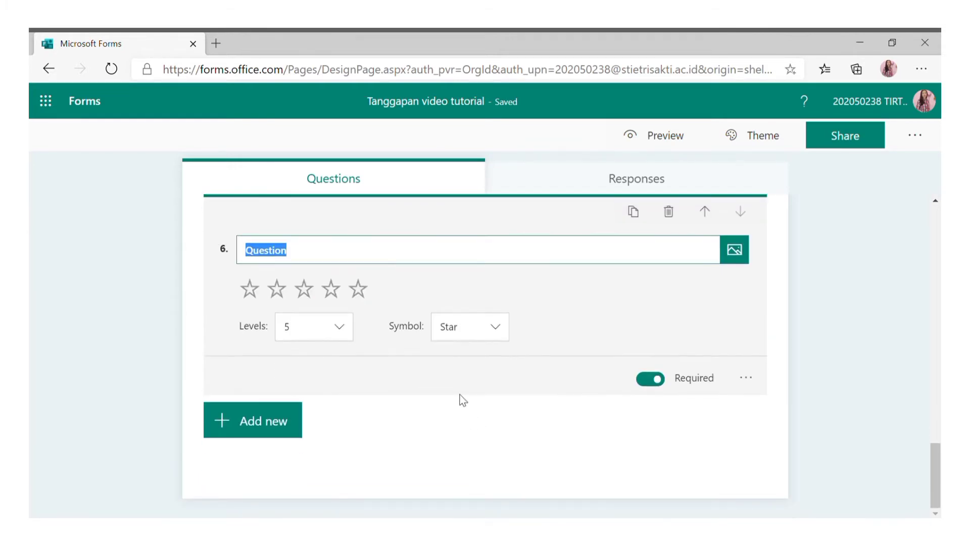
type("RAT")
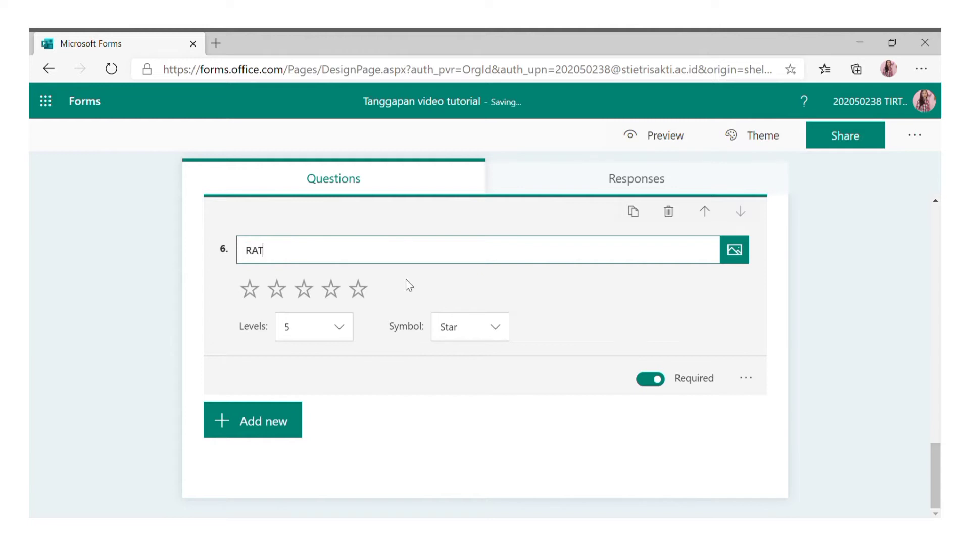
type("E VIDEO INI")
Set the rating symbol to Number and keep the levels at 5.
left_click(484, 328)
left_click(468, 356)
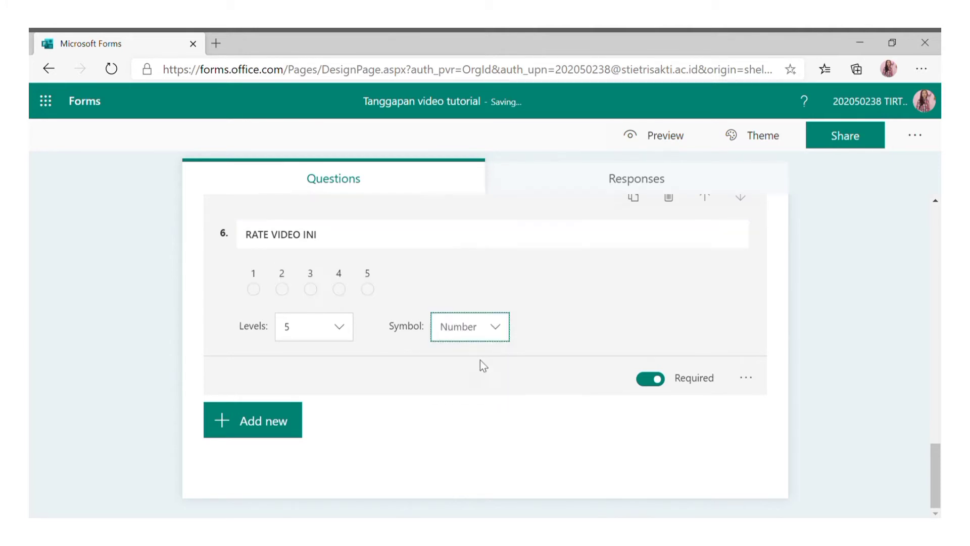
left_click(343, 334)
scroll(307, 418, "down", 1)
scroll(310, 417, "up", 1)
scroll(309, 418, "up", 1)
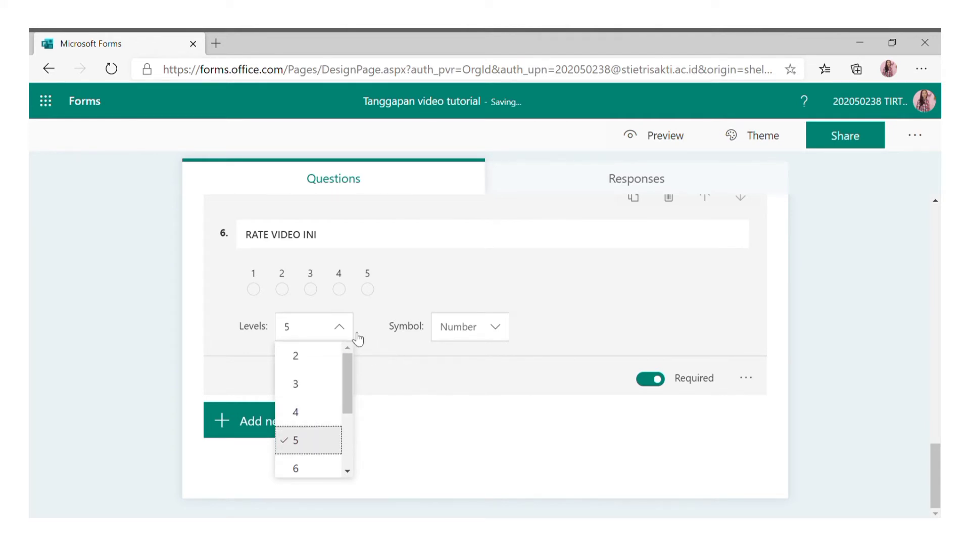
left_click(378, 333)
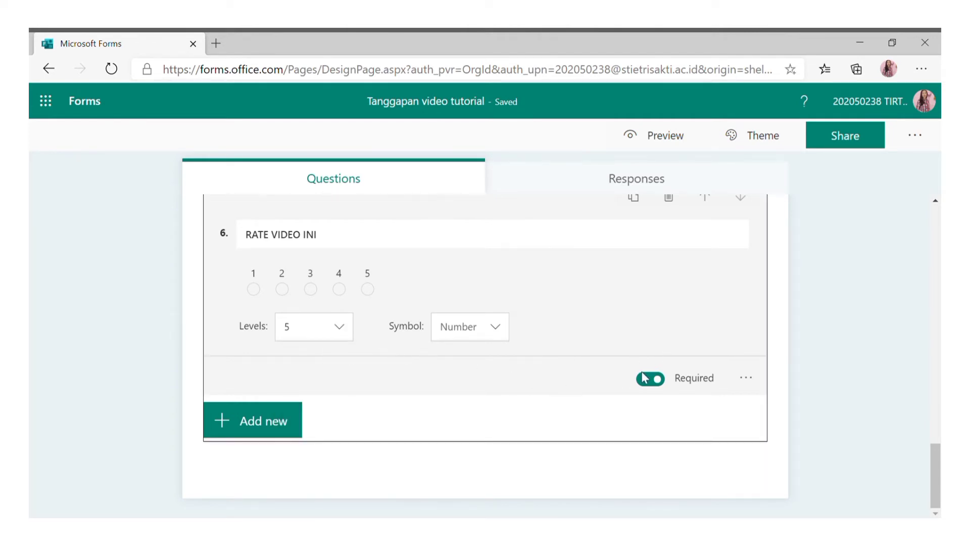
left_click(278, 427)
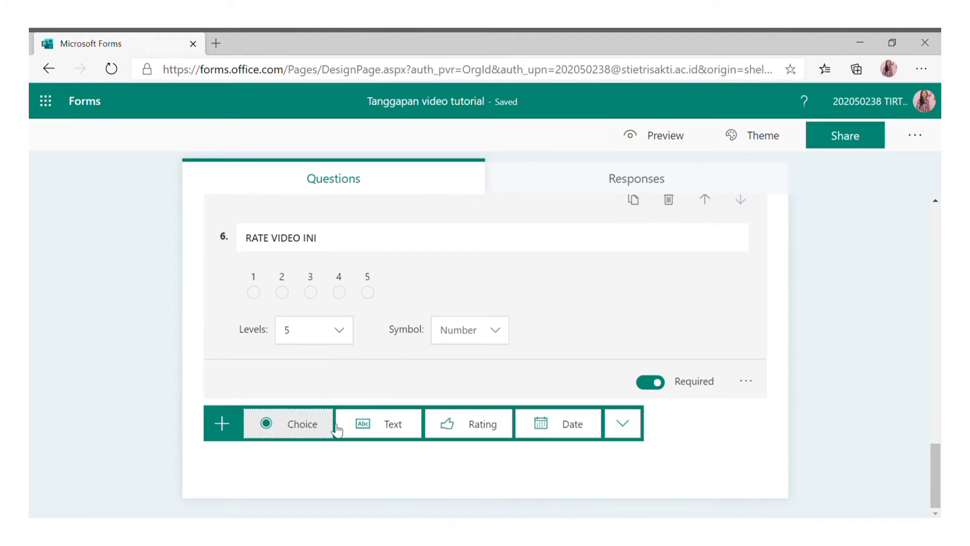
Add text question 7 'KRITIK DAN SARAN' with Long answer switched on.
left_click(389, 426)
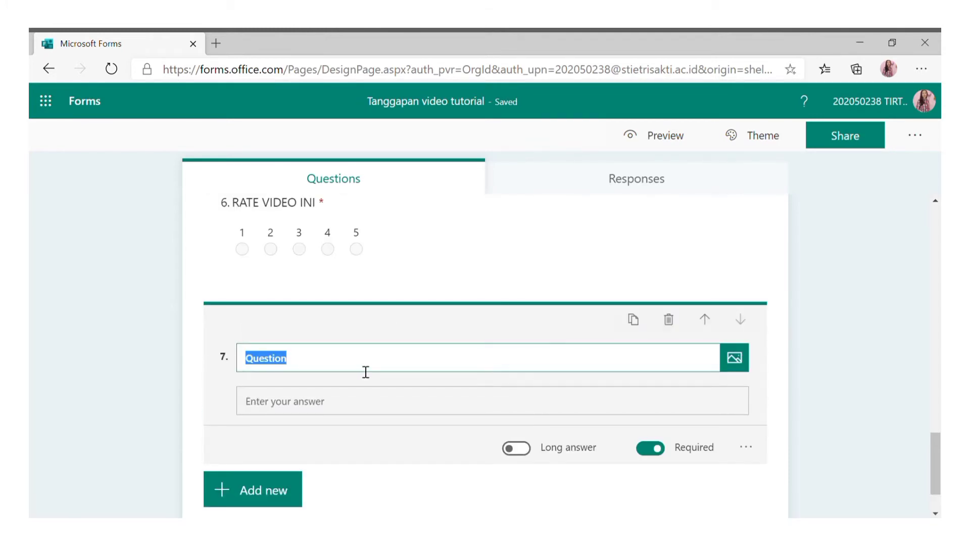
type("KRITIK DA")
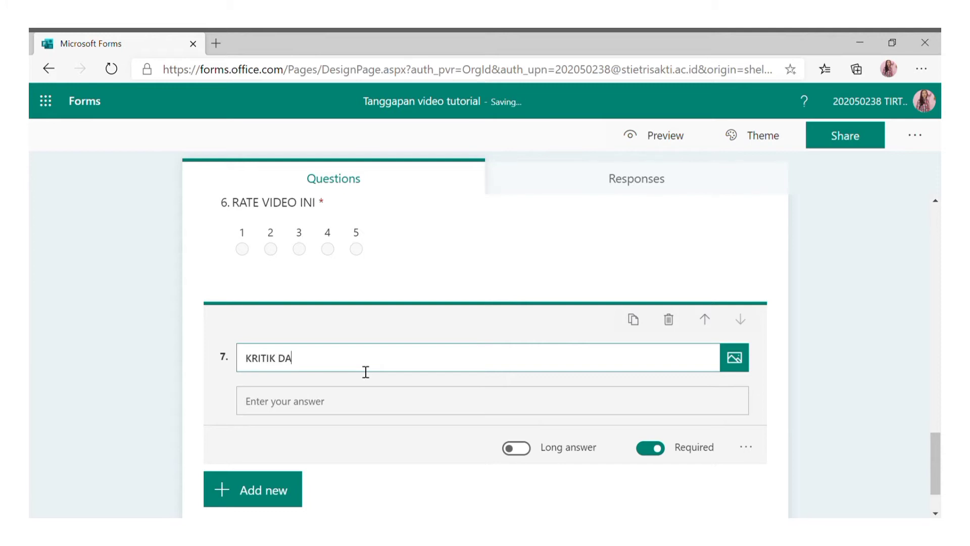
type("N SARAN")
left_click(378, 405)
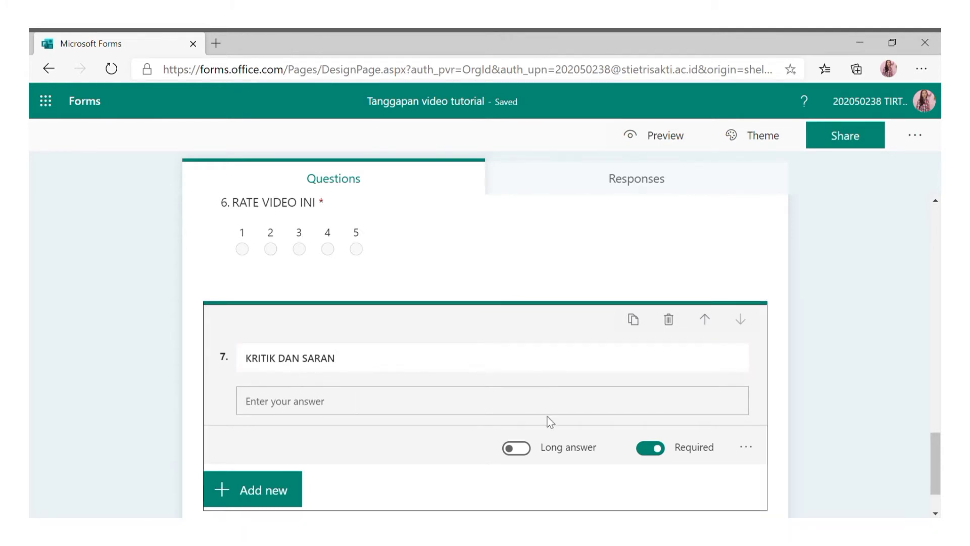
left_click(523, 449)
scroll(463, 425, "down", 2)
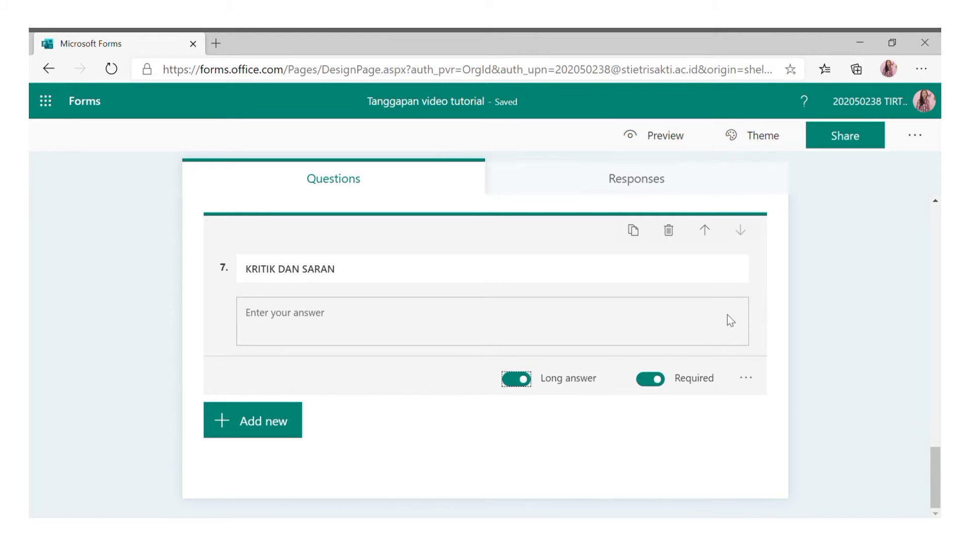
scroll(781, 278, "up", 5)
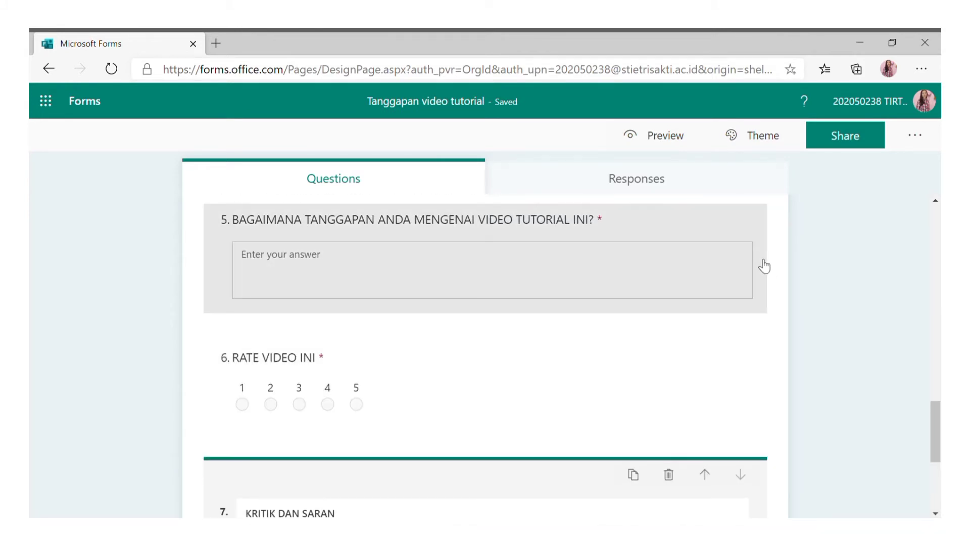
scroll(757, 270, "up", 4)
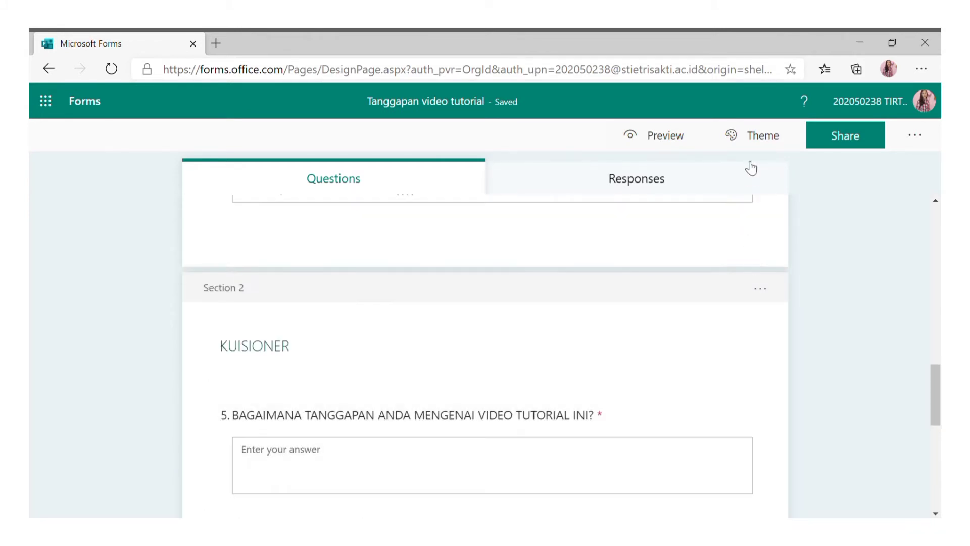
Apply the purple office illustration theme, then preview the form.
left_click(757, 148)
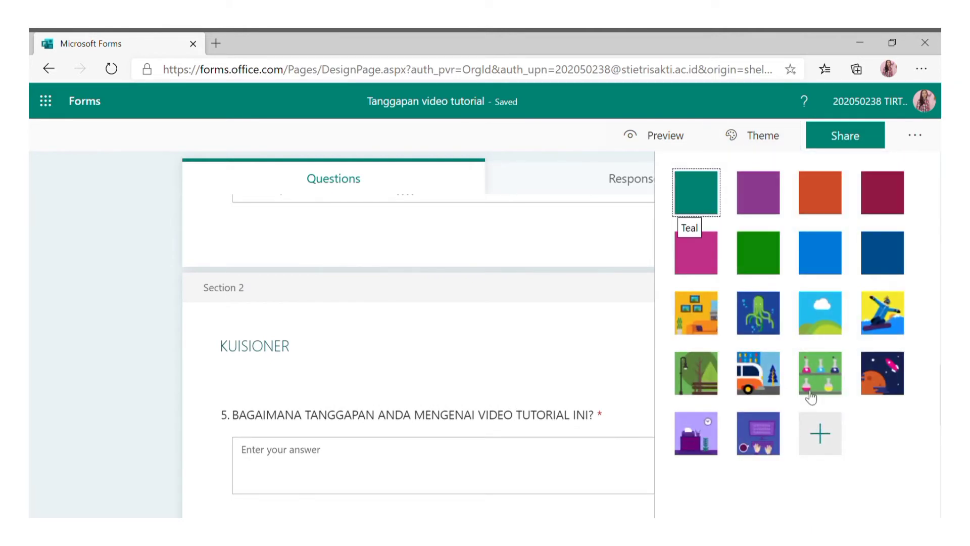
left_click(715, 421)
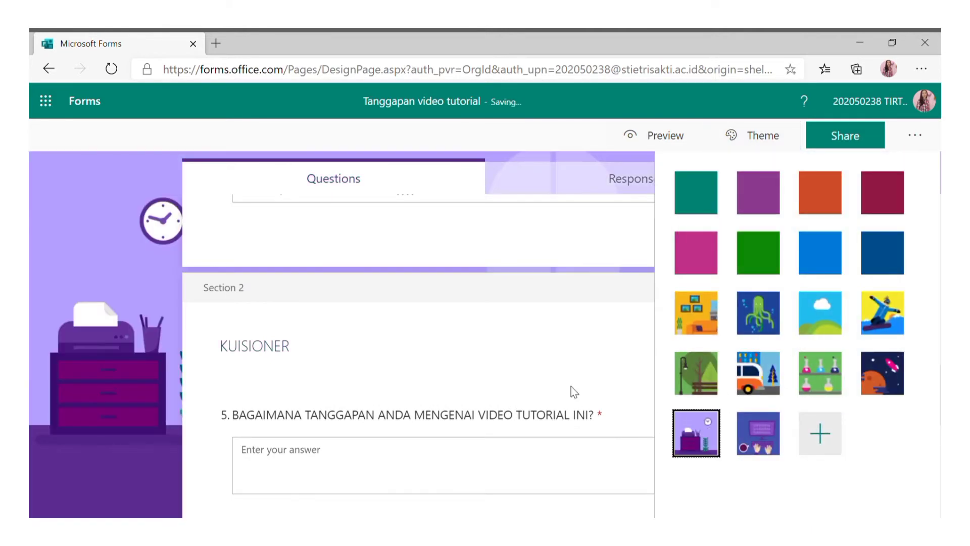
left_click(576, 257)
scroll(625, 272, "up", 10)
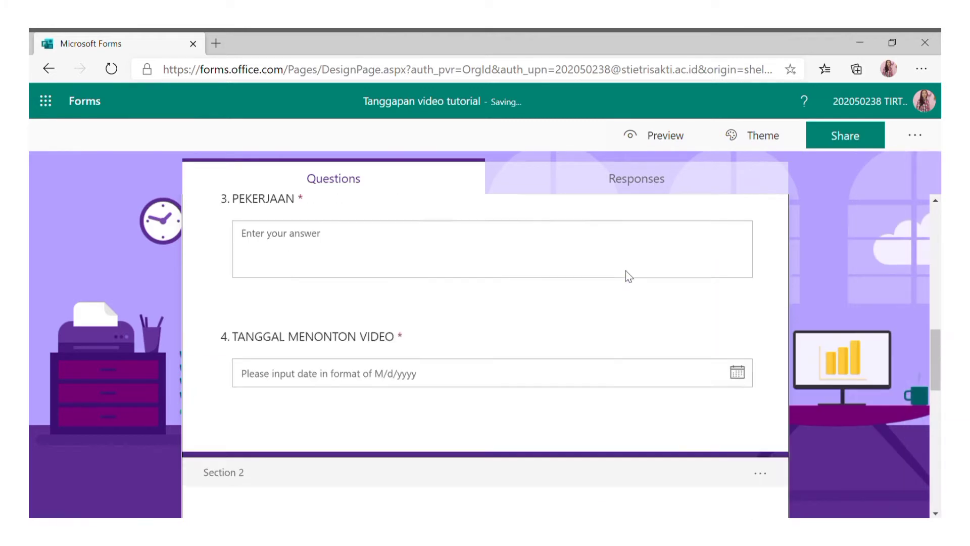
scroll(633, 274, "up", 3)
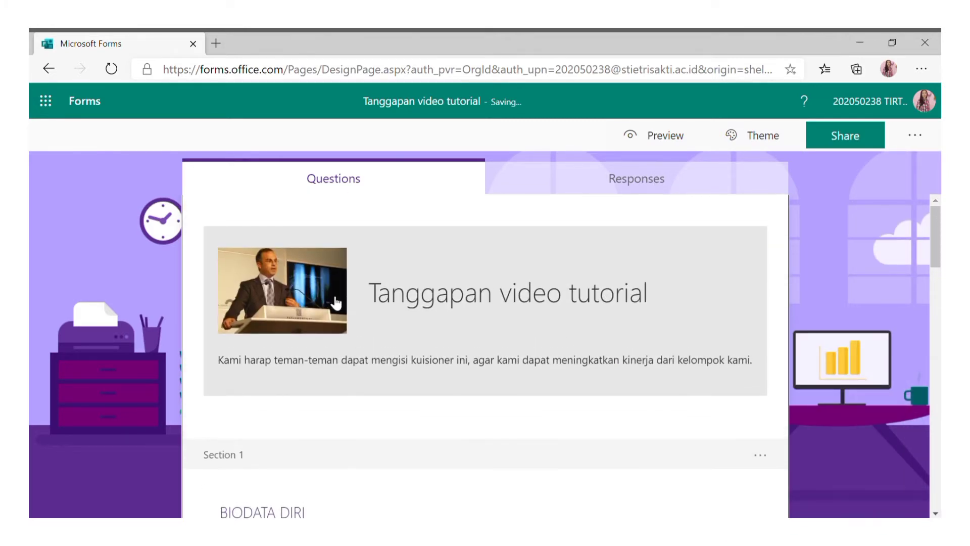
left_click(667, 135)
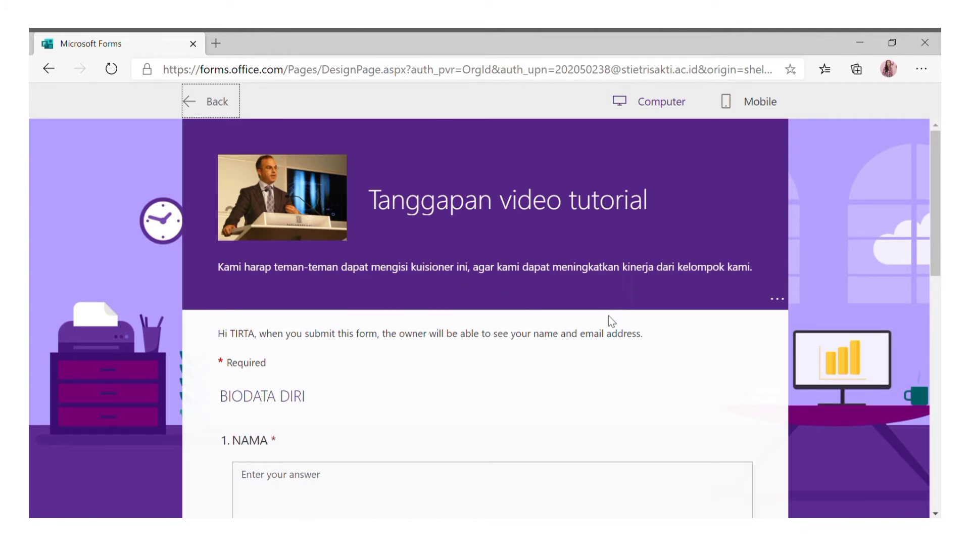
In preview, try Next without answering to trigger the required-question warnings, then return to editing.
scroll(583, 343, "down", 2)
scroll(585, 348, "down", 5)
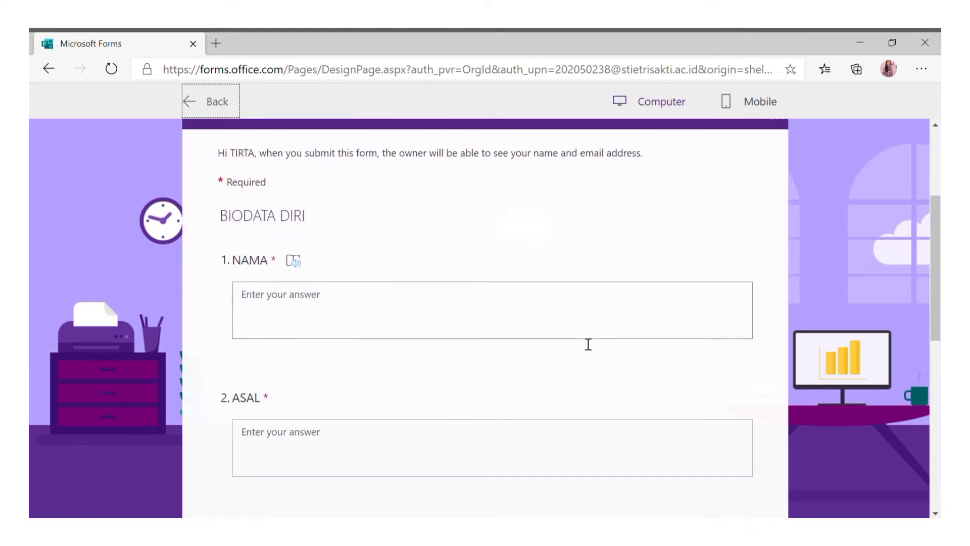
scroll(586, 331, "down", 3)
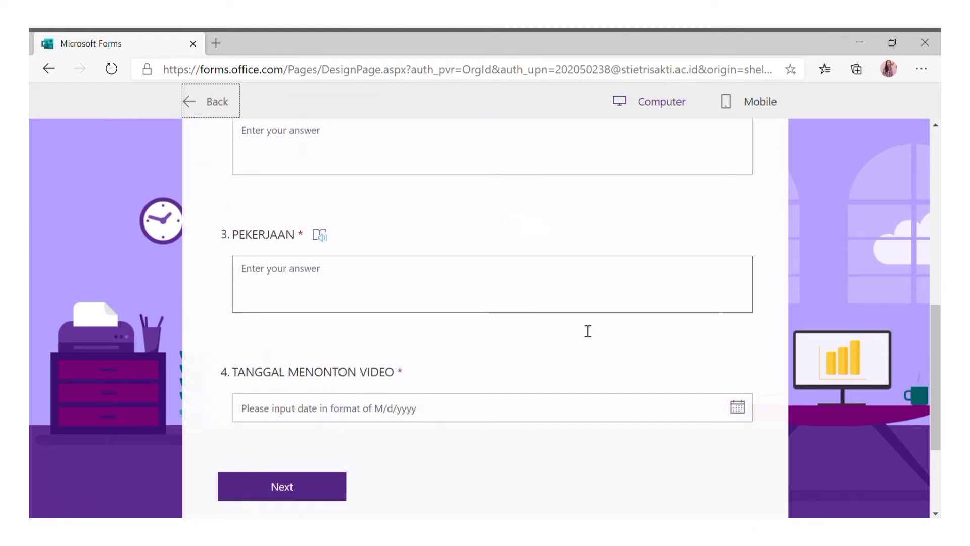
left_click(335, 368)
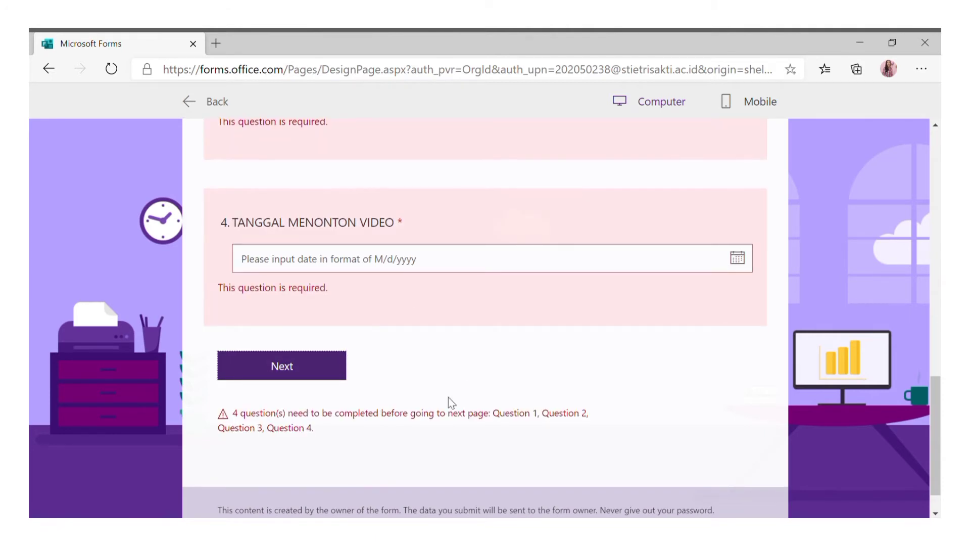
scroll(375, 319, "up", 1)
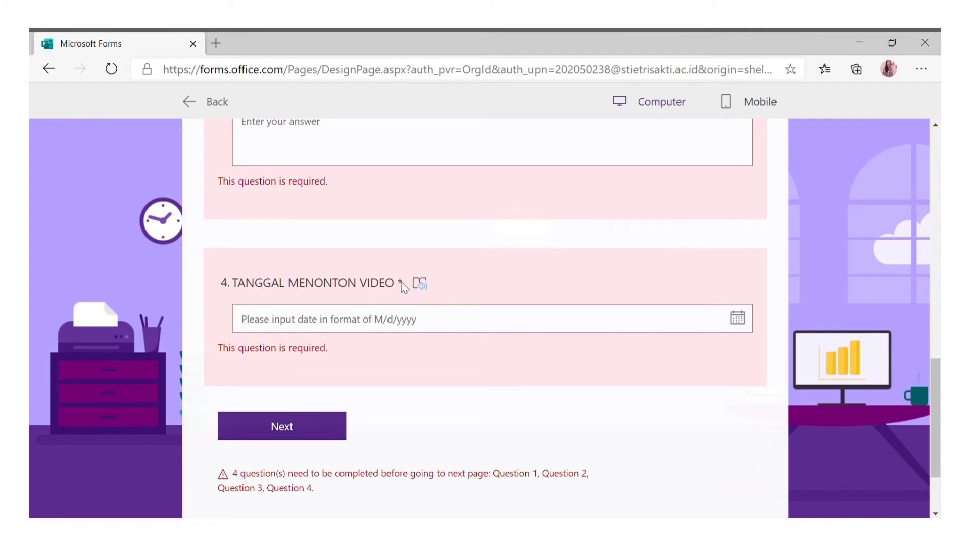
left_click(212, 103)
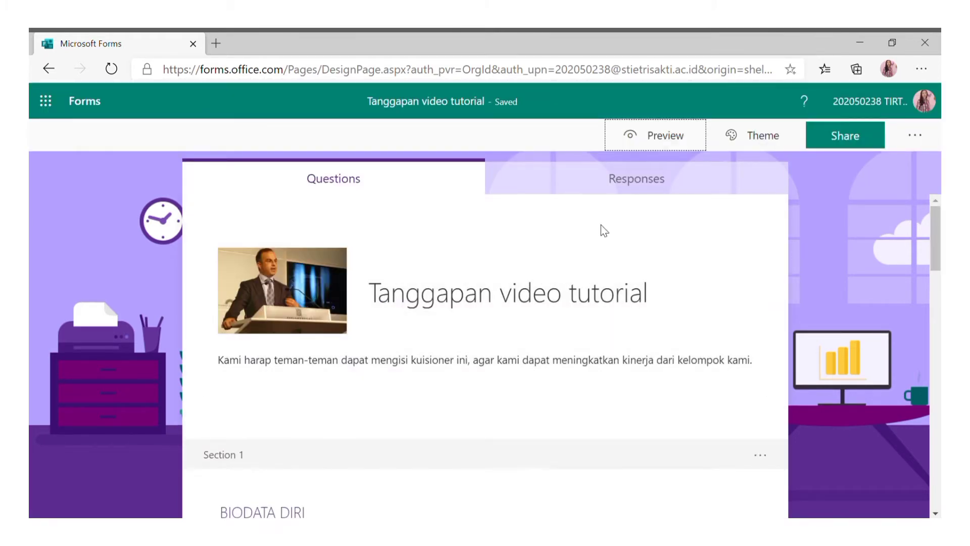
Scroll through the edited form and preview it again.
scroll(593, 217, "down", 6)
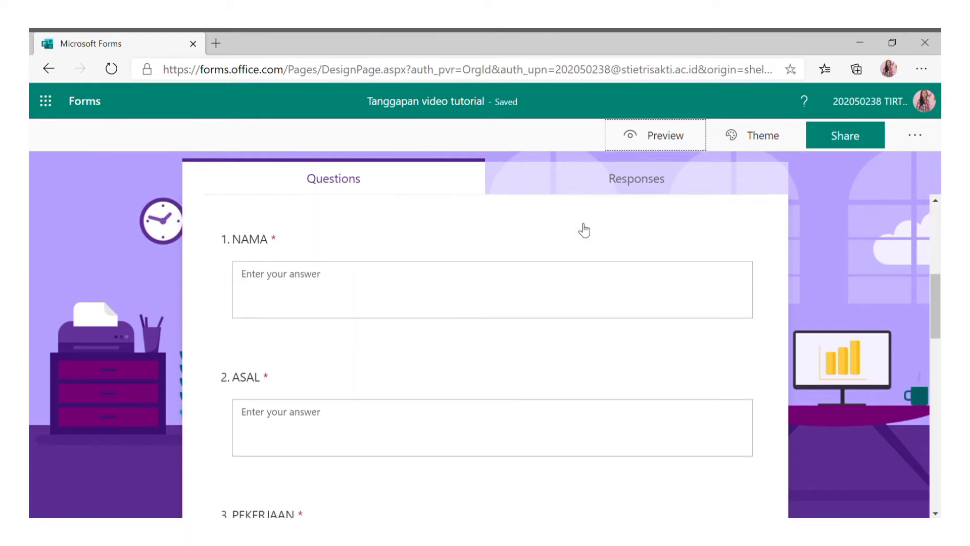
scroll(536, 222, "down", 2)
scroll(536, 228, "up", 4)
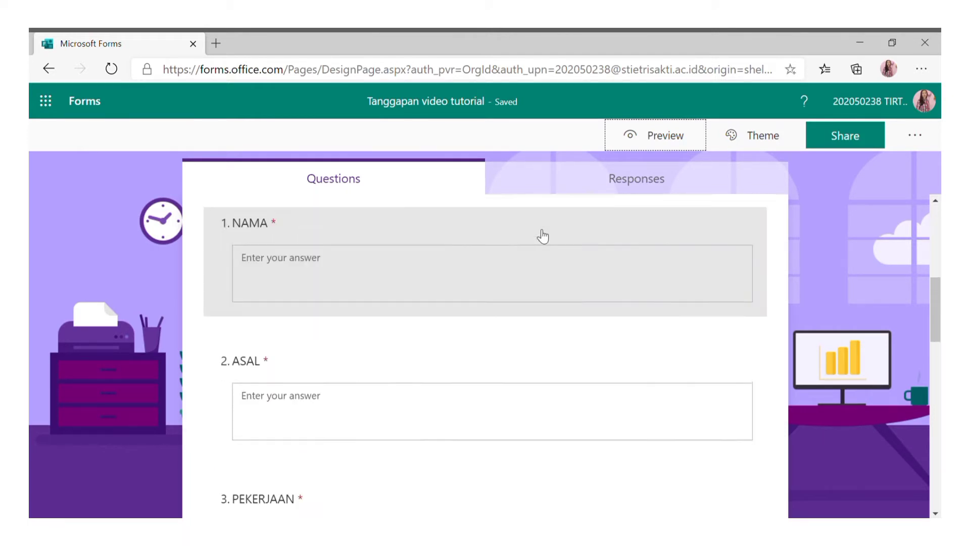
scroll(551, 233, "up", 4)
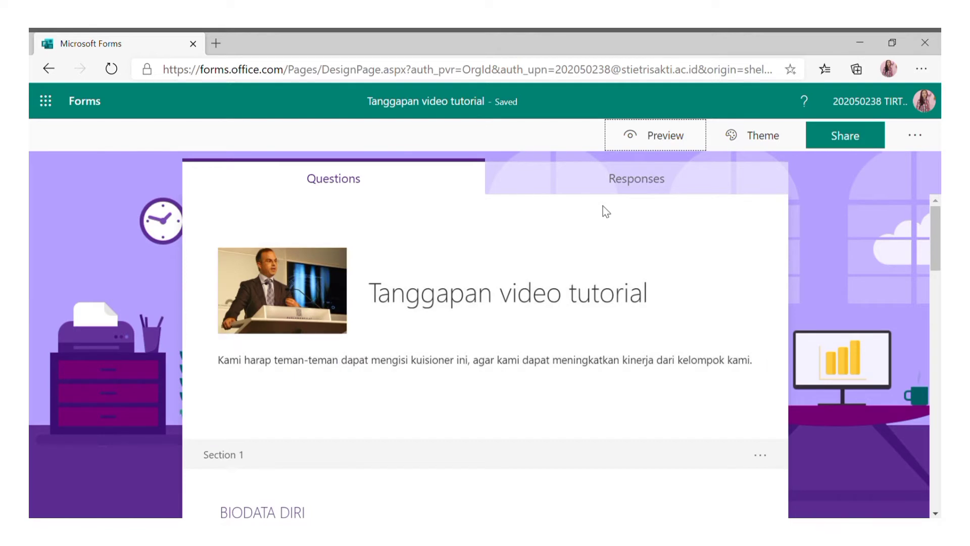
left_click(669, 148)
left_click(727, 103)
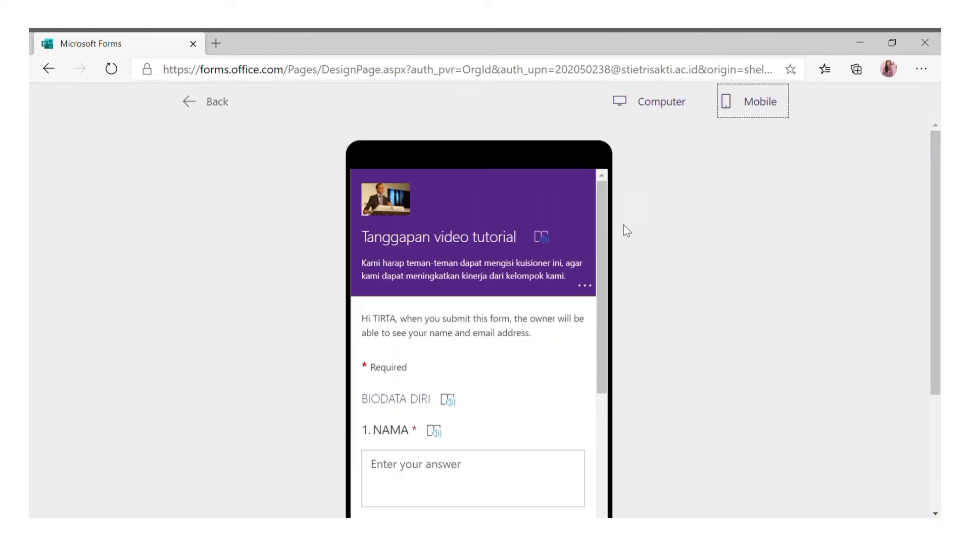
scroll(571, 237, "down", 5)
scroll(565, 263, "down", 2)
scroll(561, 263, "up", 10)
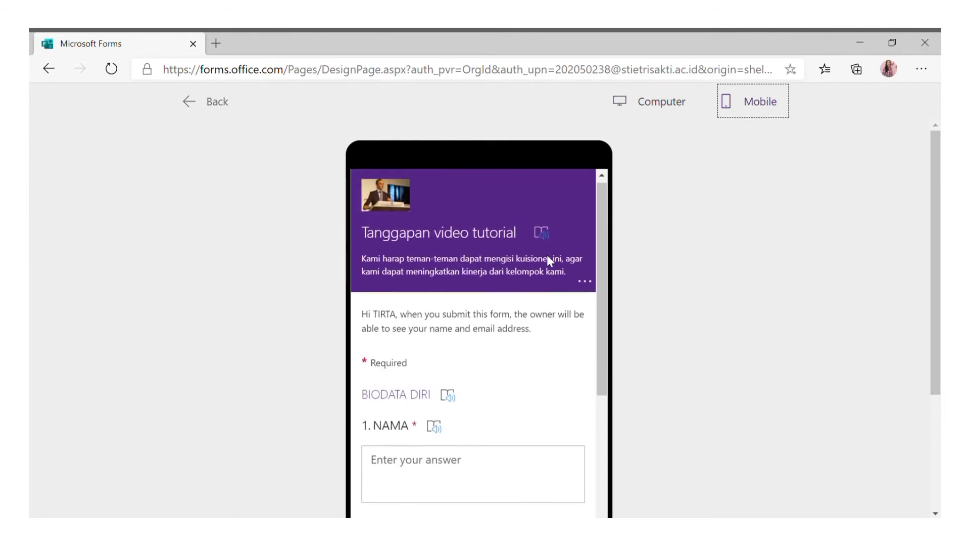
left_click(211, 105)
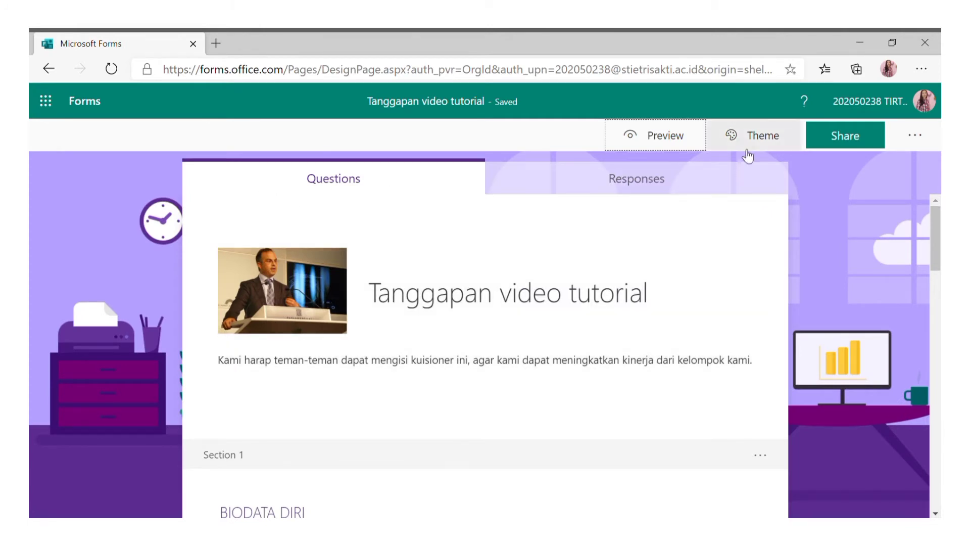
Share the form as 'Anyone with the link can respond', checking the QR code, e-mail and link options.
left_click(856, 148)
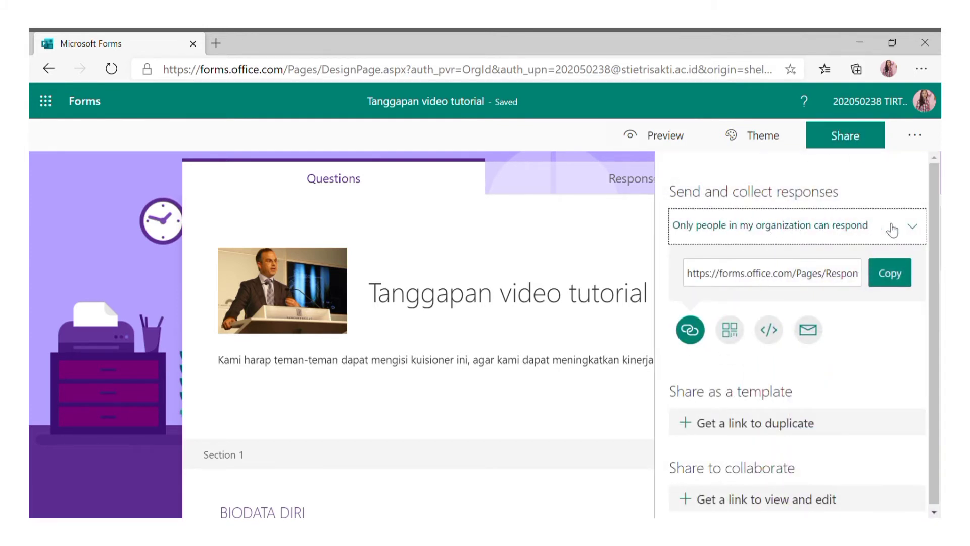
left_click(878, 227)
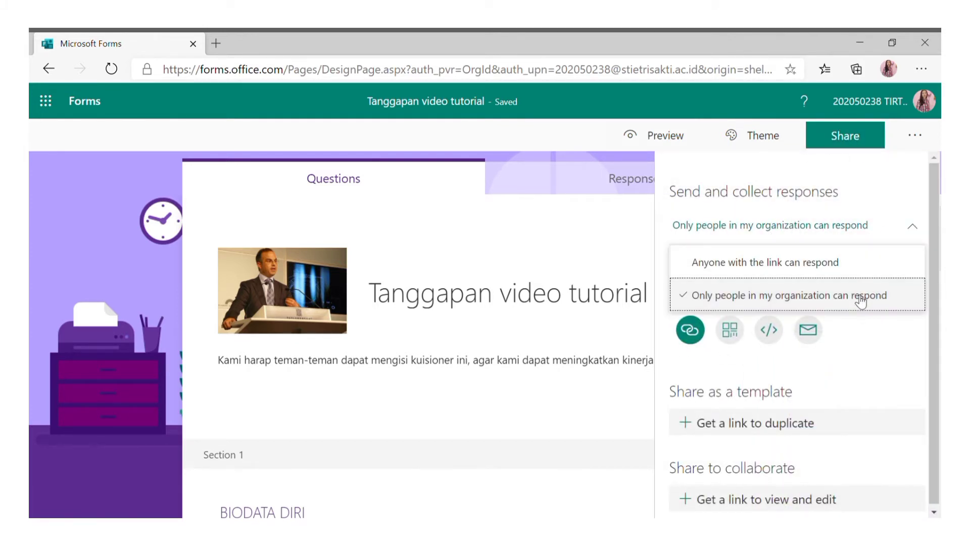
left_click(848, 264)
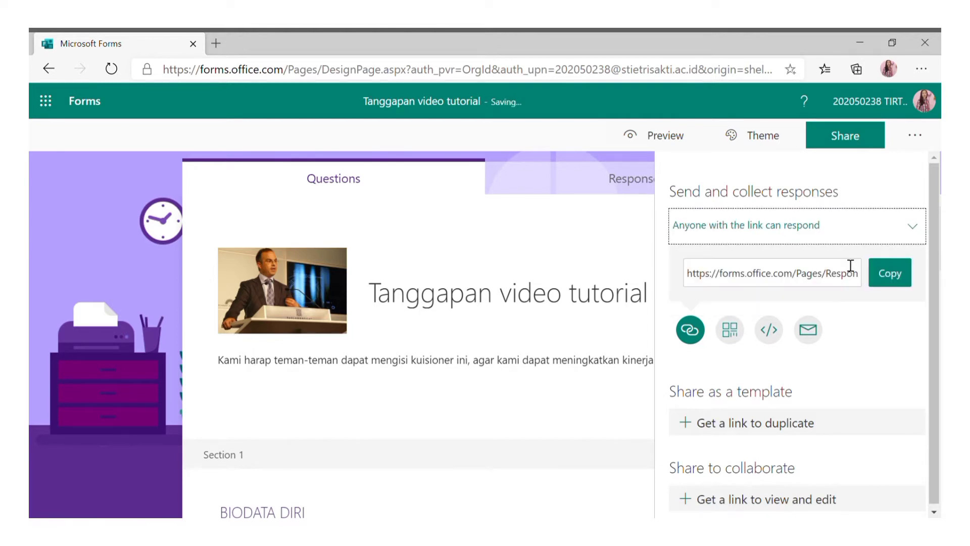
left_click(729, 329)
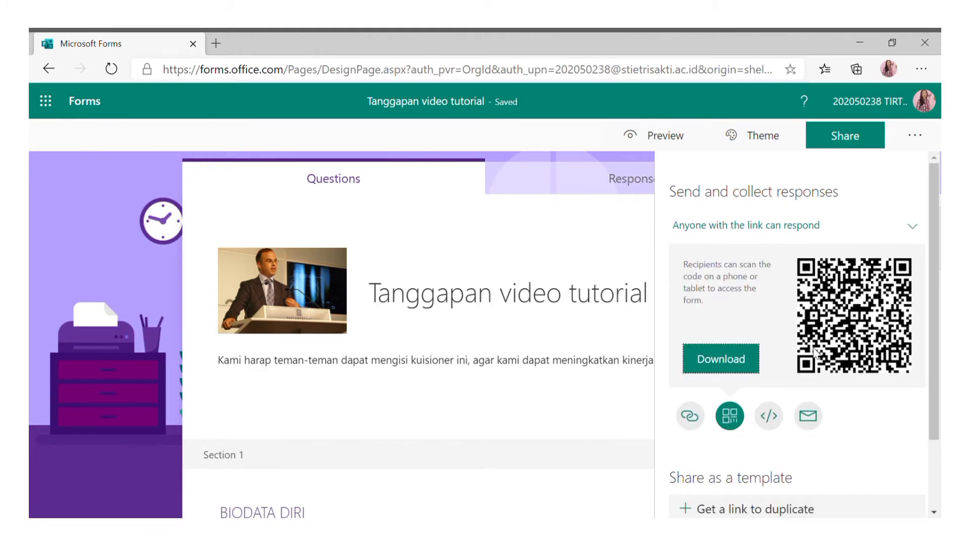
left_click(812, 417)
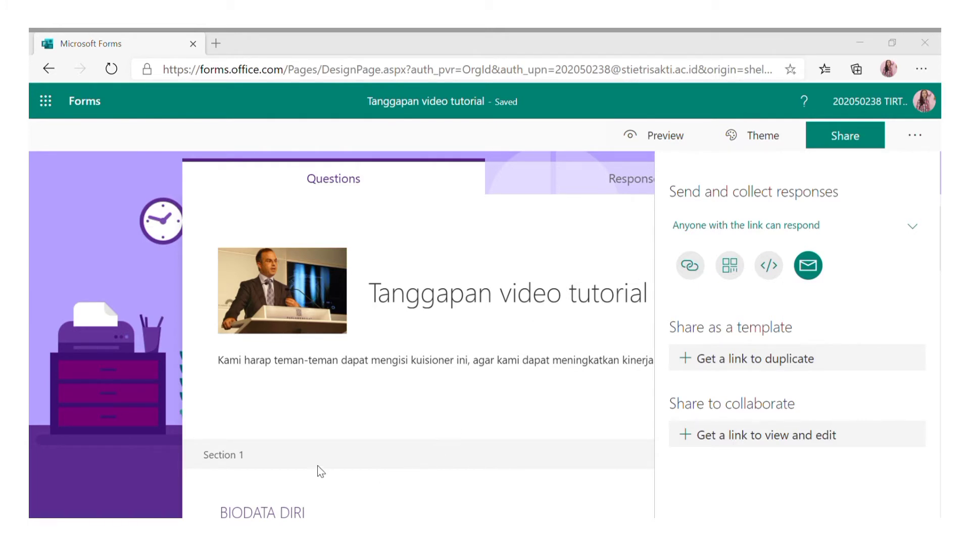
left_click(690, 266)
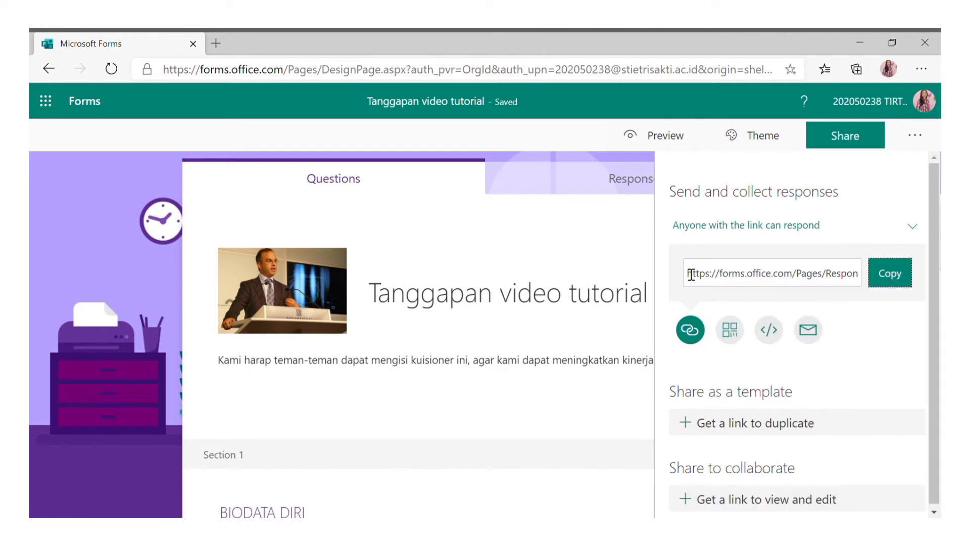
left_click(890, 231)
left_click(874, 254)
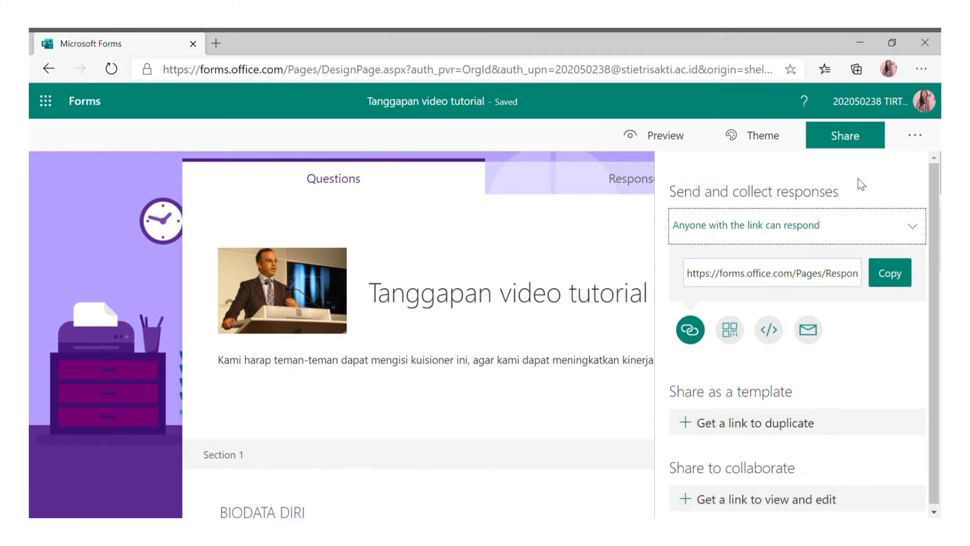
left_click(929, 153)
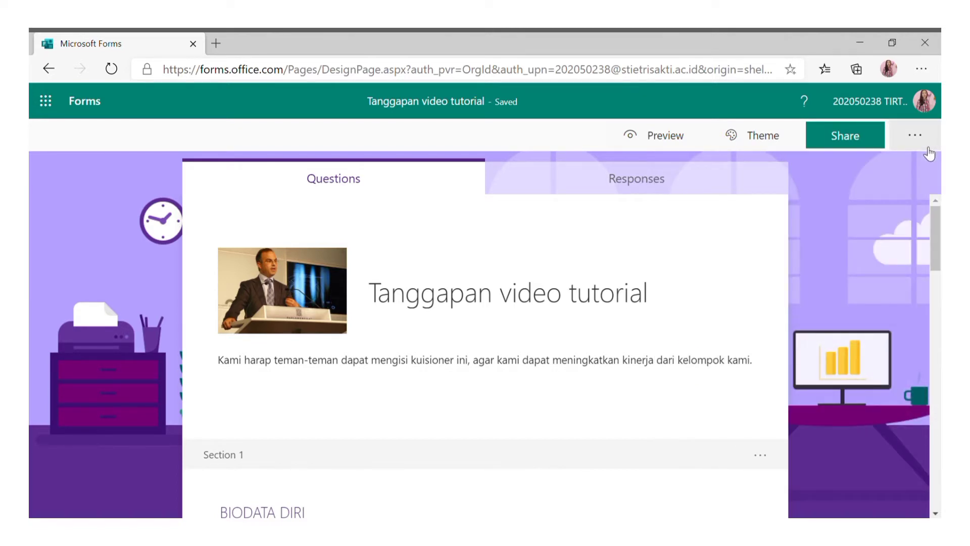
Turn on Show progress bar in the form's Settings.
left_click(917, 142)
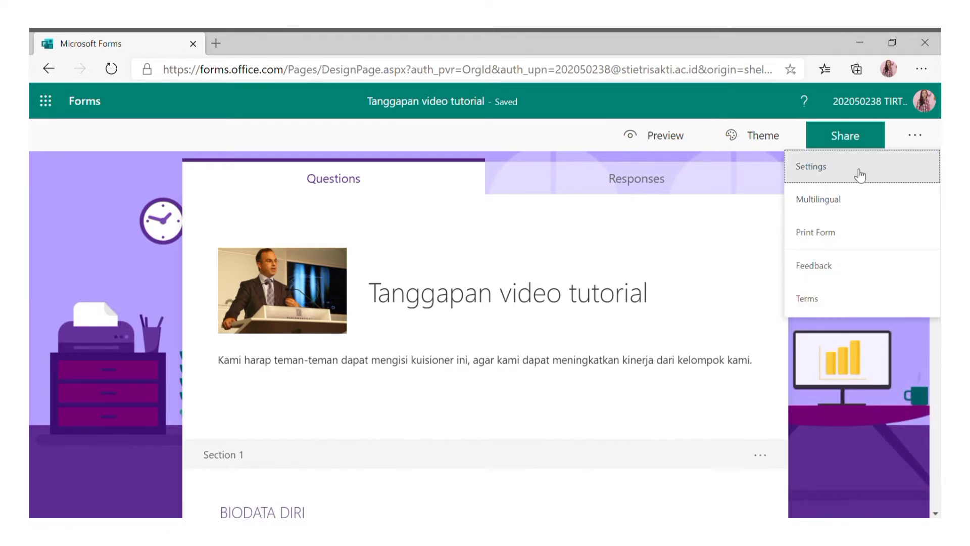
left_click(859, 175)
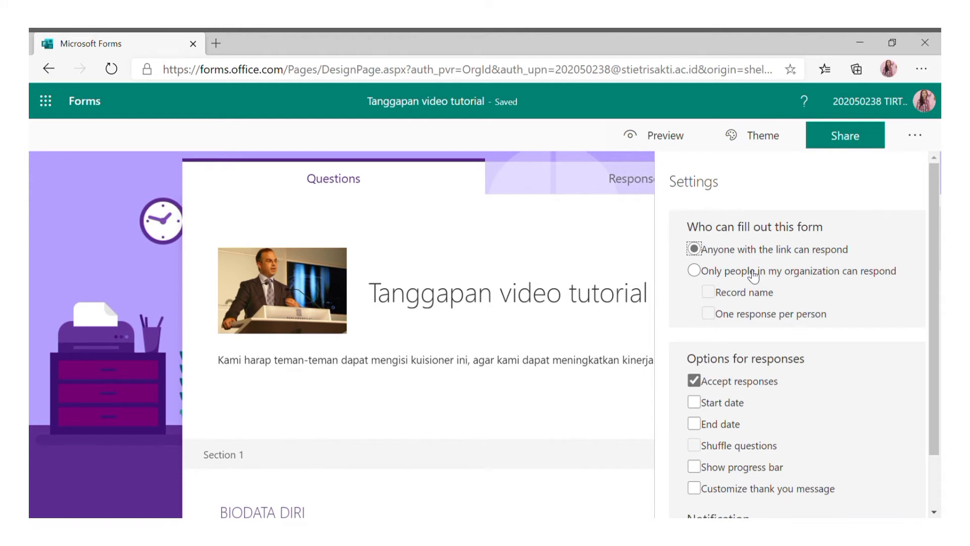
left_click(757, 300)
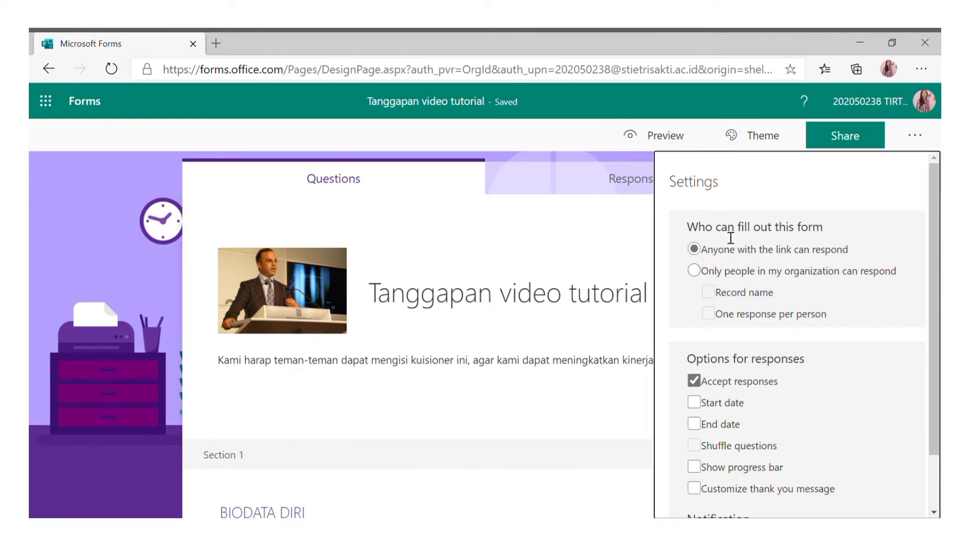
left_click(771, 253)
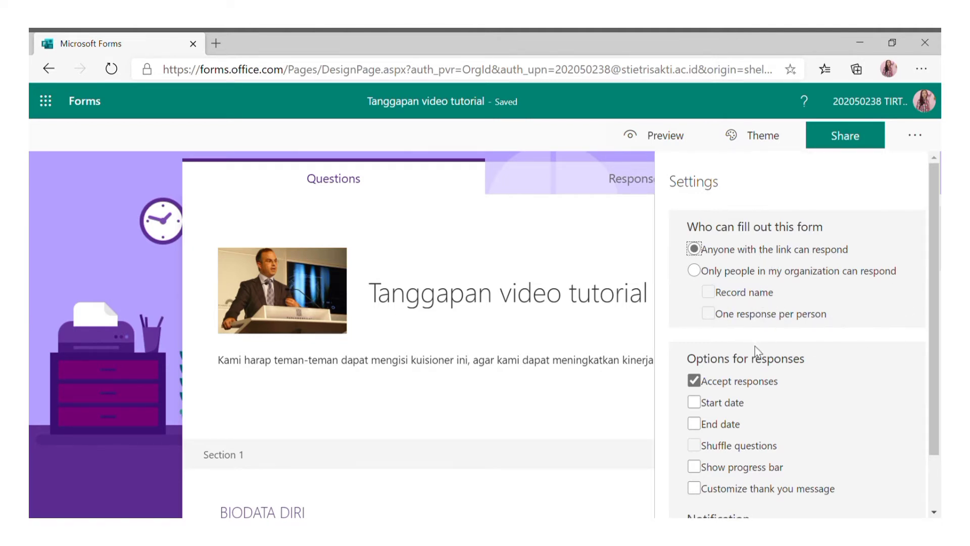
scroll(754, 347, "down", 2)
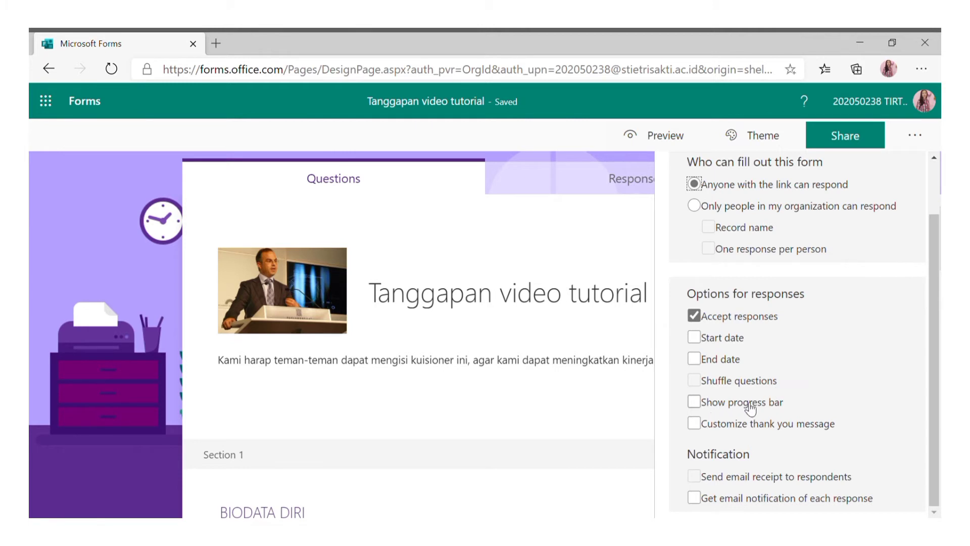
left_click(695, 407)
scroll(854, 346, "up", 2)
scroll(831, 348, "down", 2)
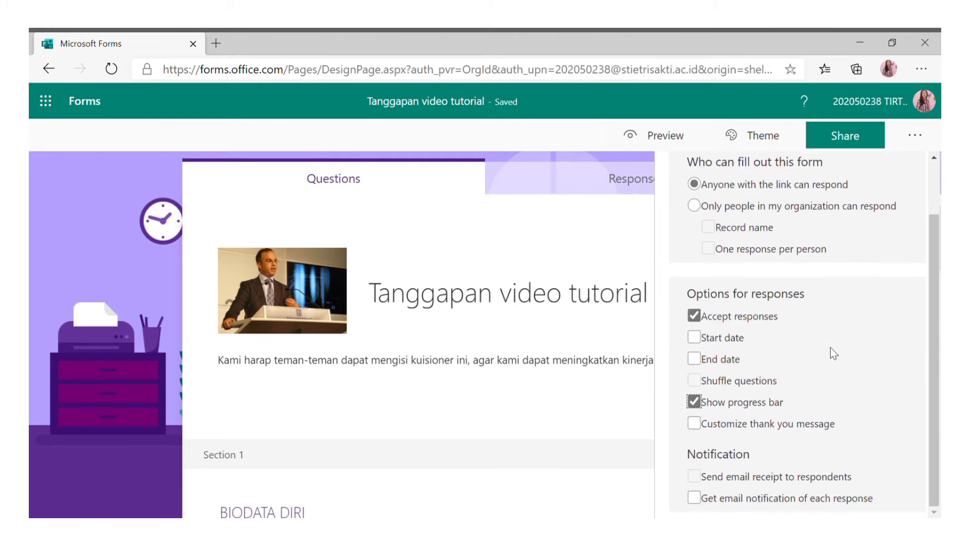
Set the custom thank-you message to 'TERIMA KASIH ATAS TANGGAPAN ANDA' and close Settings.
left_click(700, 426)
triple_click(736, 459)
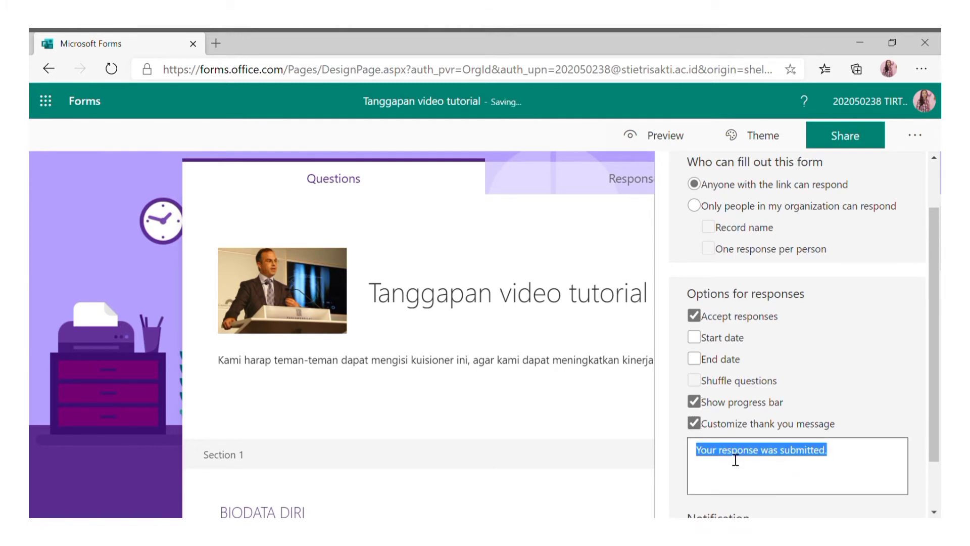
type("TERIMA KASIH ATAS TANGG")
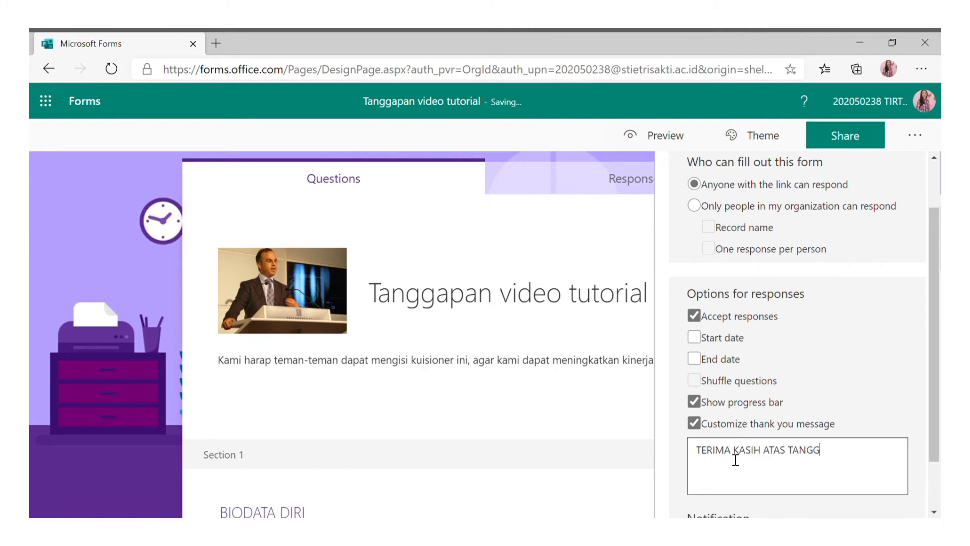
type("APAN ANDA.")
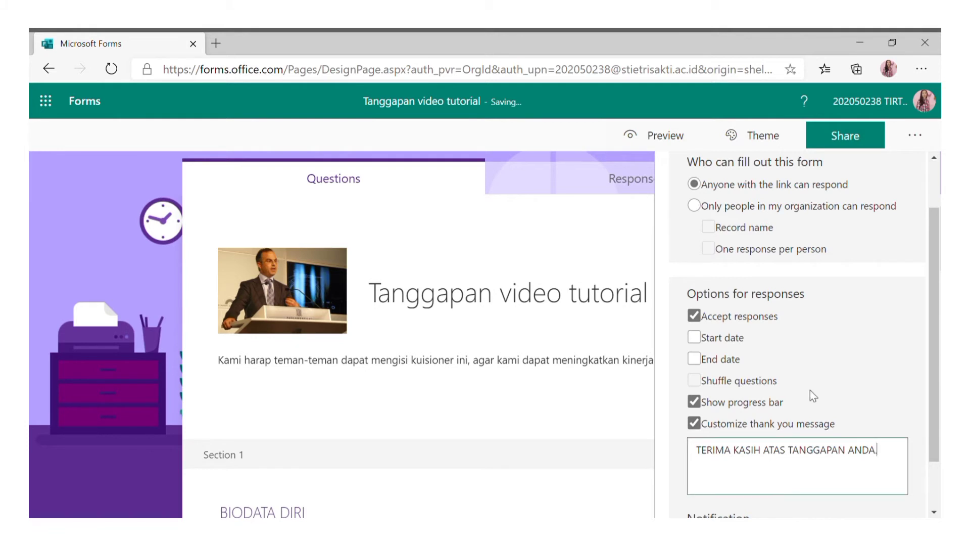
scroll(859, 414, "down", 2)
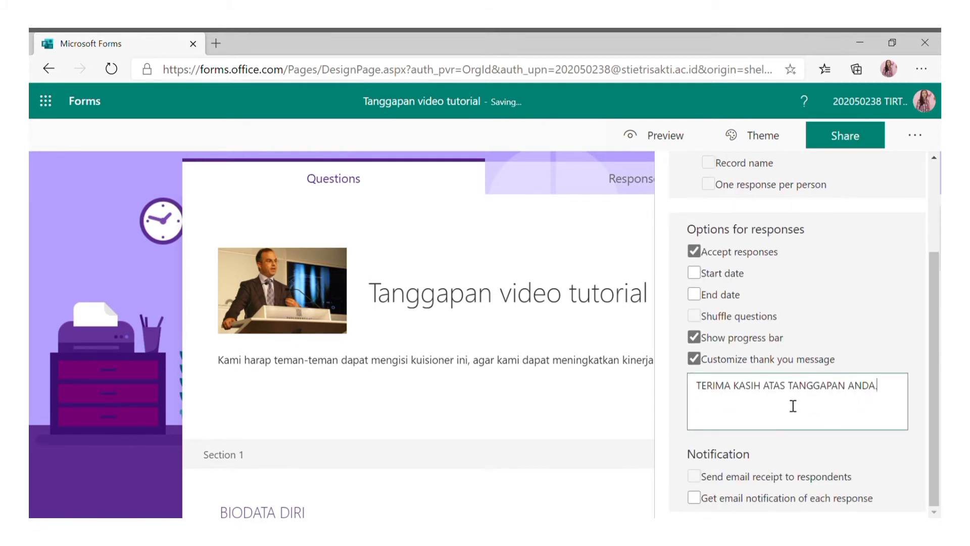
left_click(718, 344)
left_click(718, 344)
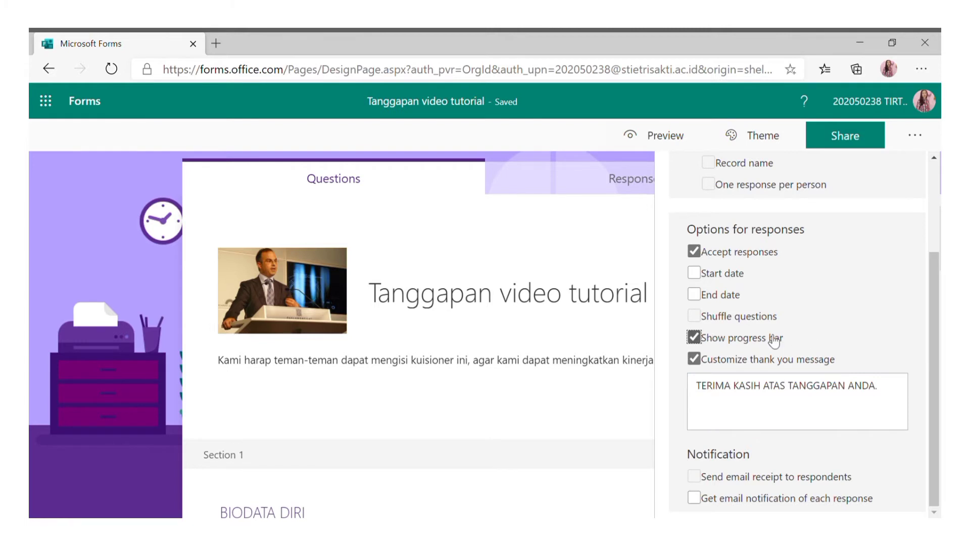
left_click(591, 414)
scroll(591, 418, "down", 15)
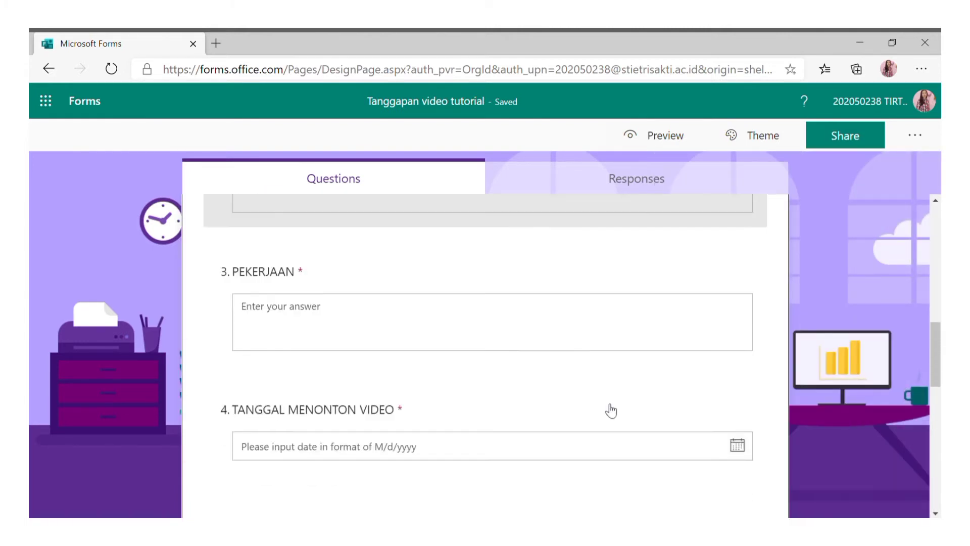
scroll(612, 383, "down", 10)
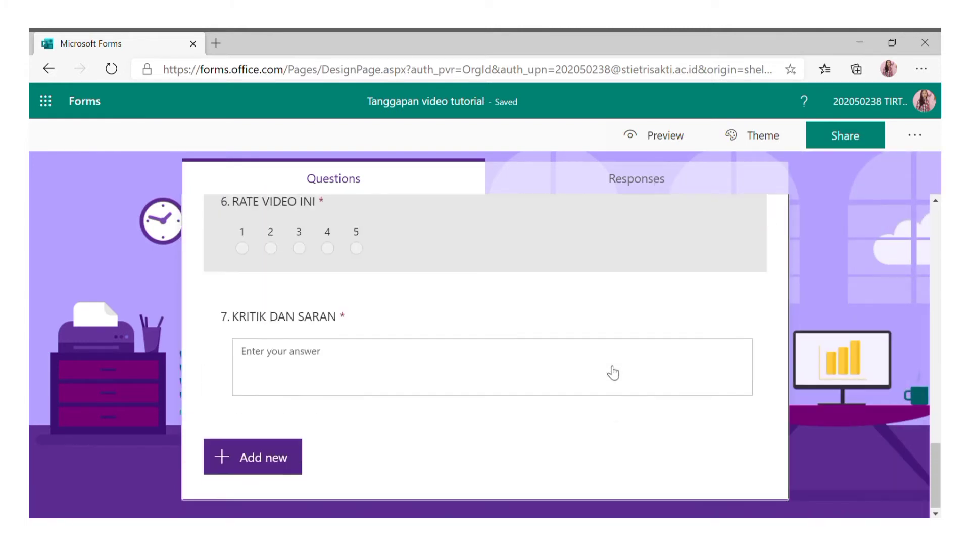
scroll(636, 356, "up", 6)
scroll(636, 356, "up", 15)
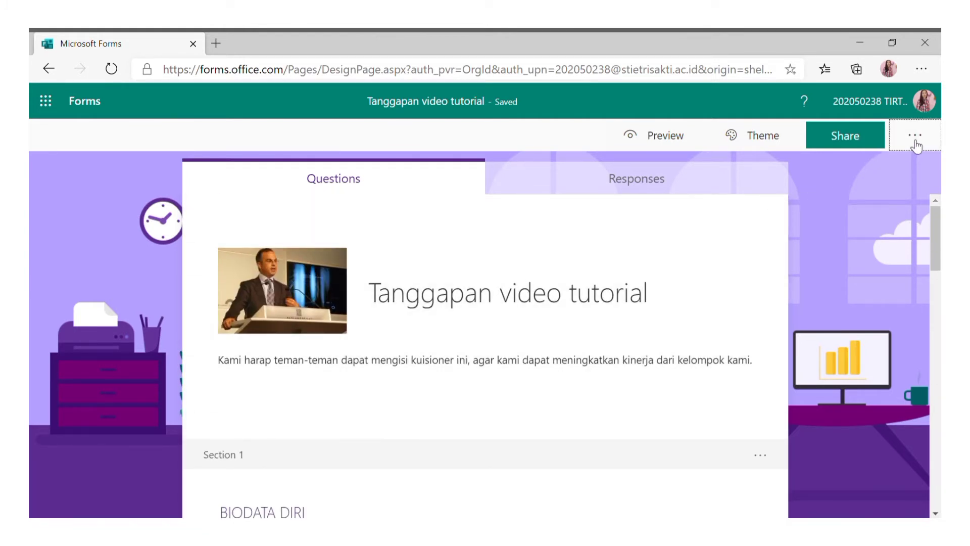
Look through the form's 3-page print preview, cancel printing, and go back to the design page.
left_click(915, 135)
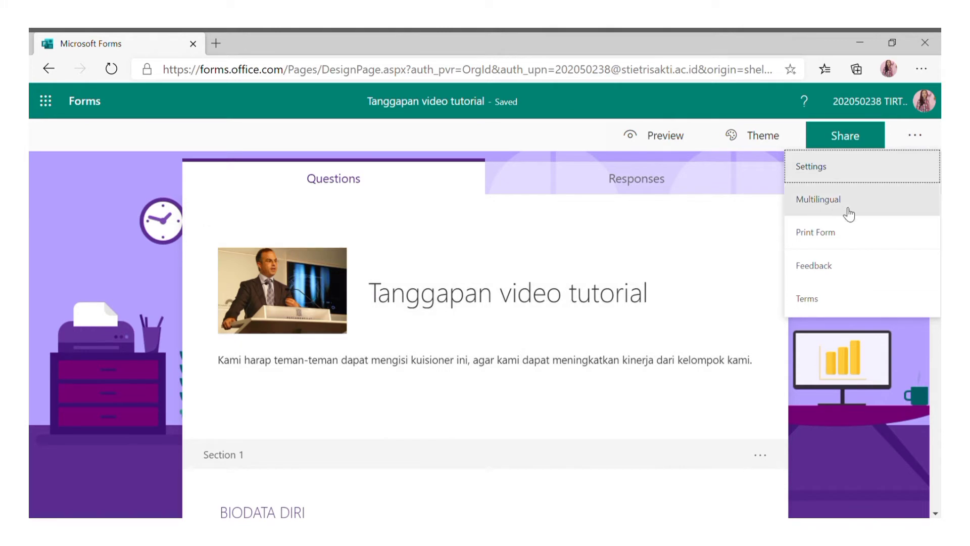
left_click(853, 239)
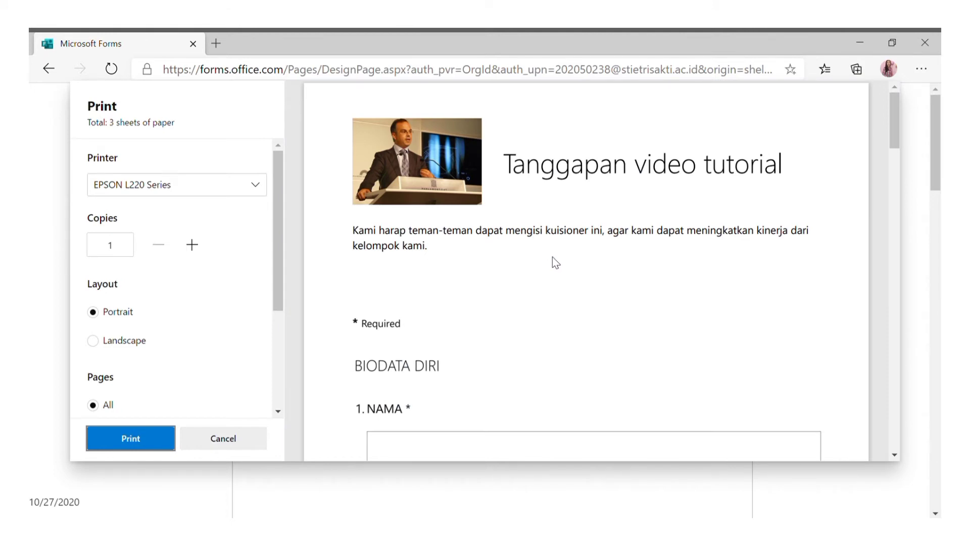
scroll(553, 257, "down", 8)
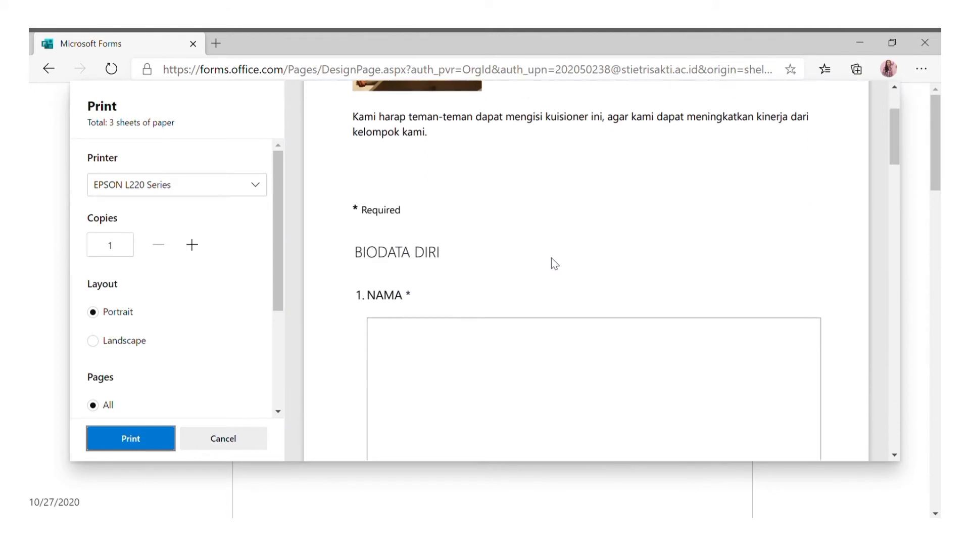
scroll(553, 258, "down", 10)
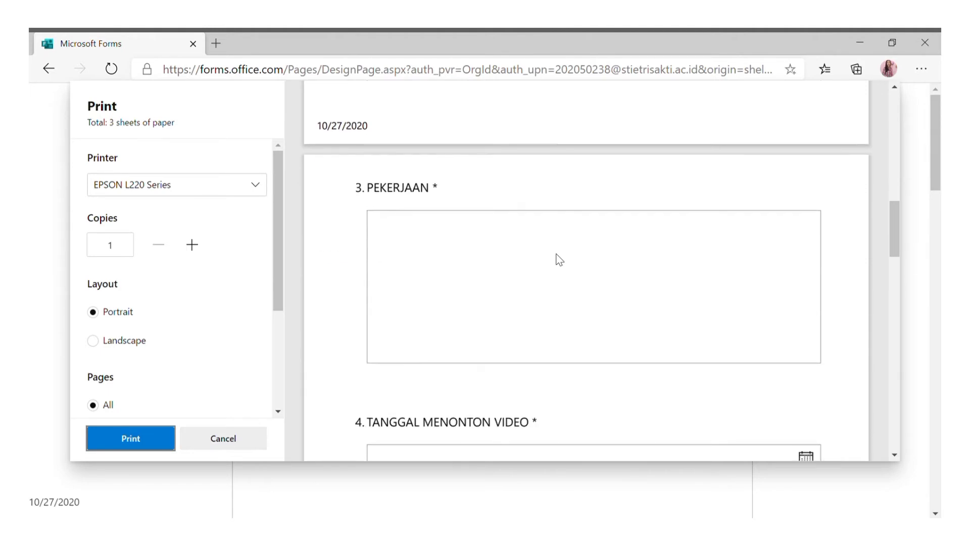
scroll(560, 259, "down", 5)
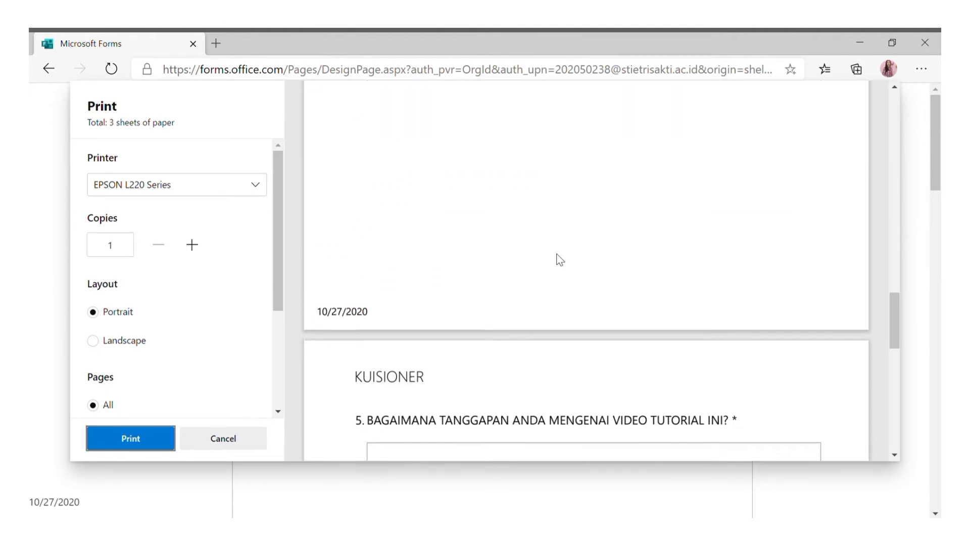
scroll(531, 278, "down", 10)
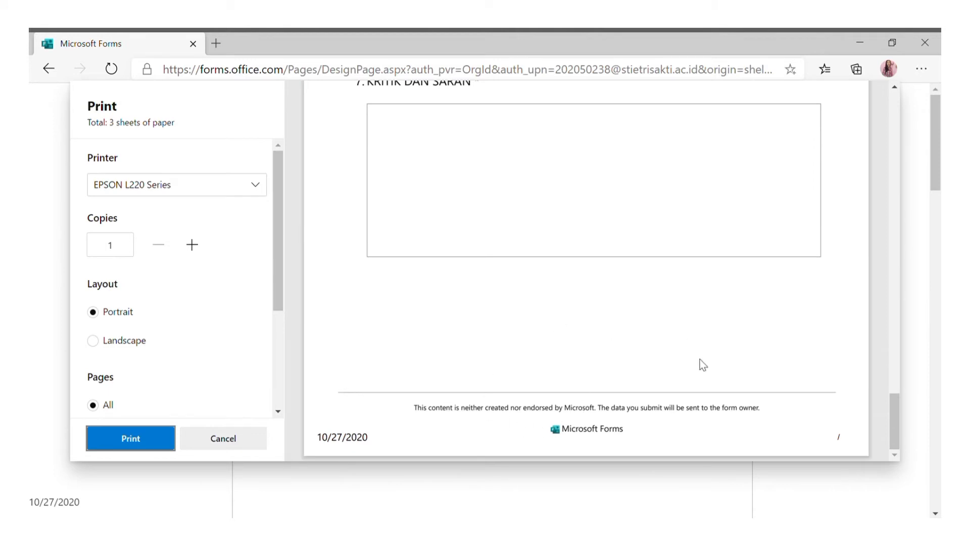
left_click(248, 454)
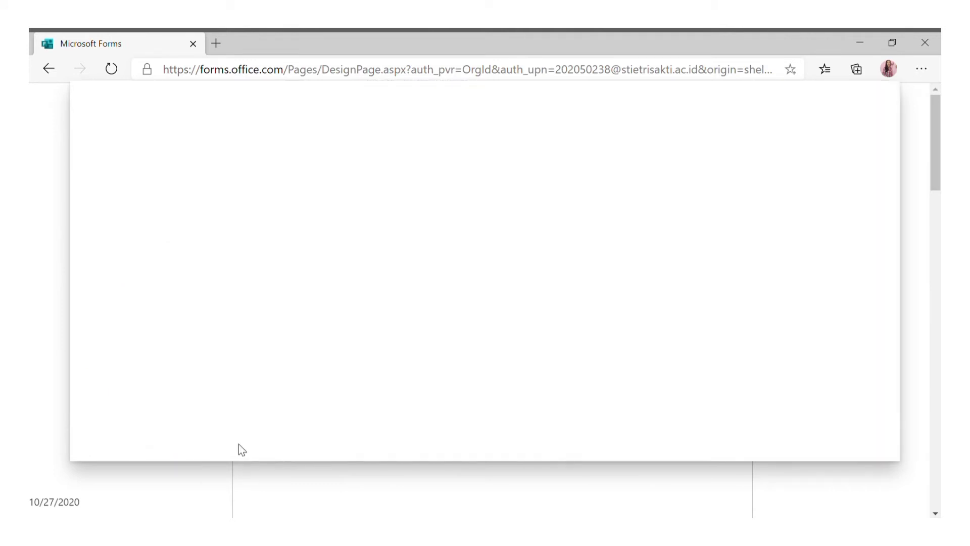
left_click(51, 68)
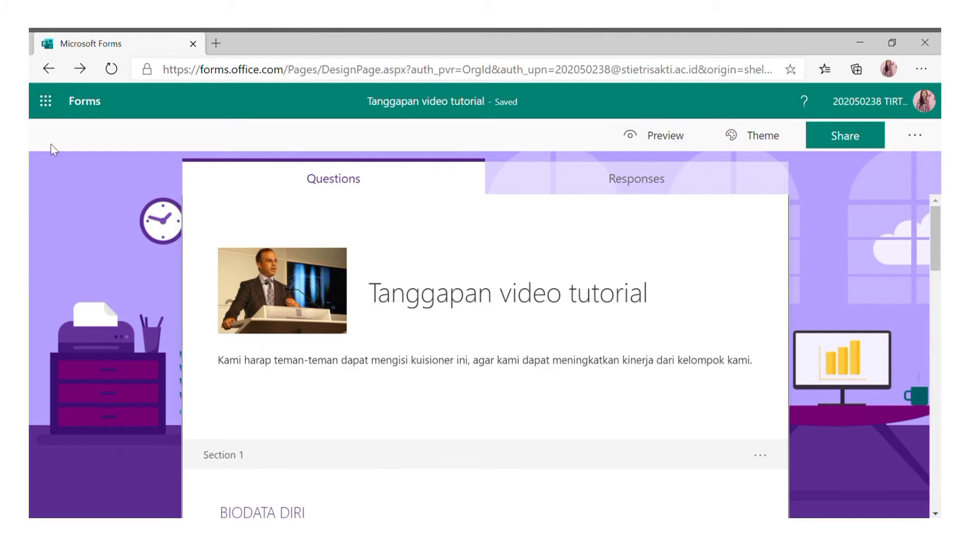
Browse the Shared with me and Group forms lists, then return to My forms.
left_click(88, 106)
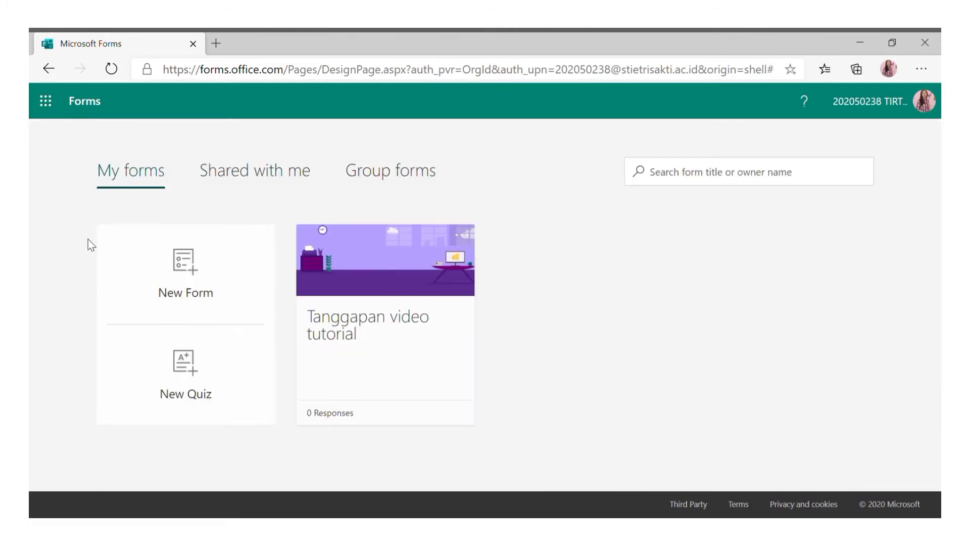
left_click(263, 172)
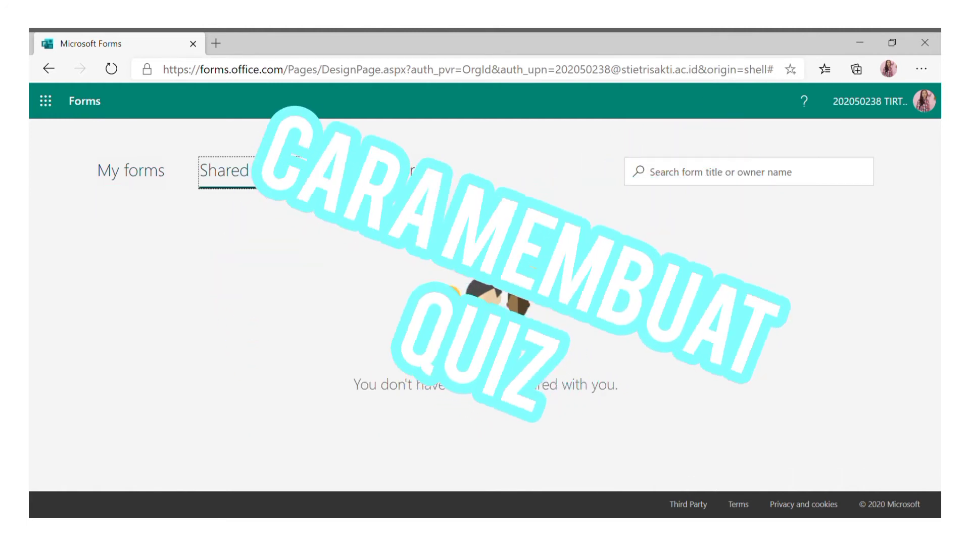
left_click(390, 171)
left_click(249, 233)
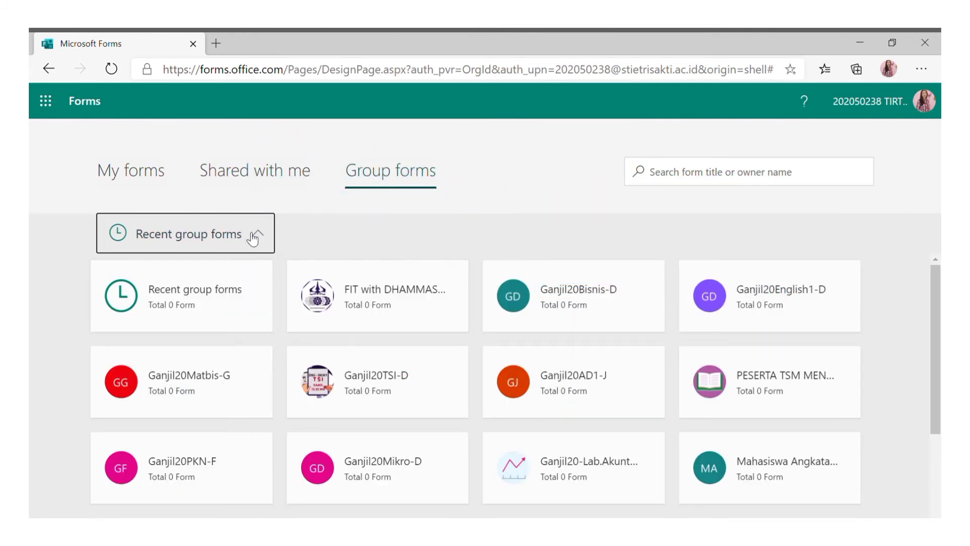
left_click(261, 235)
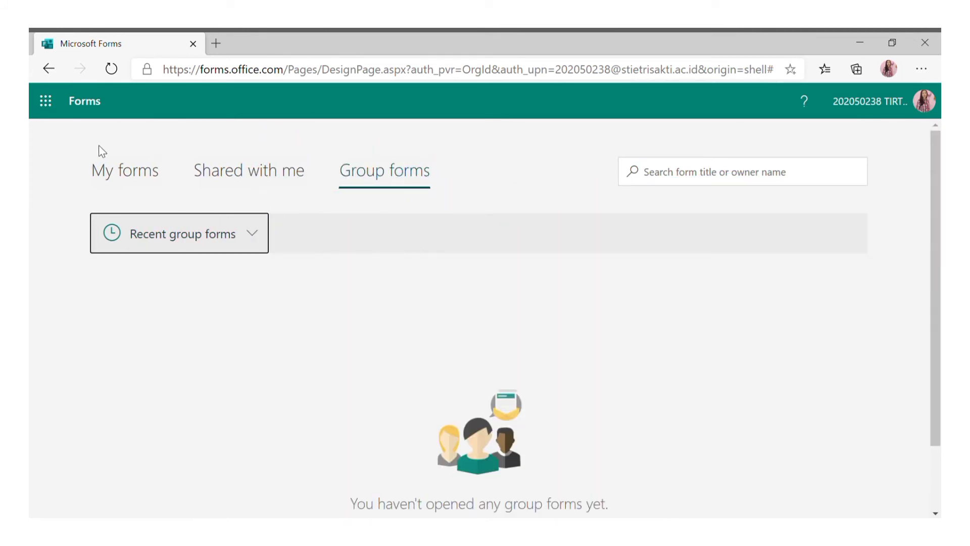
left_click(141, 182)
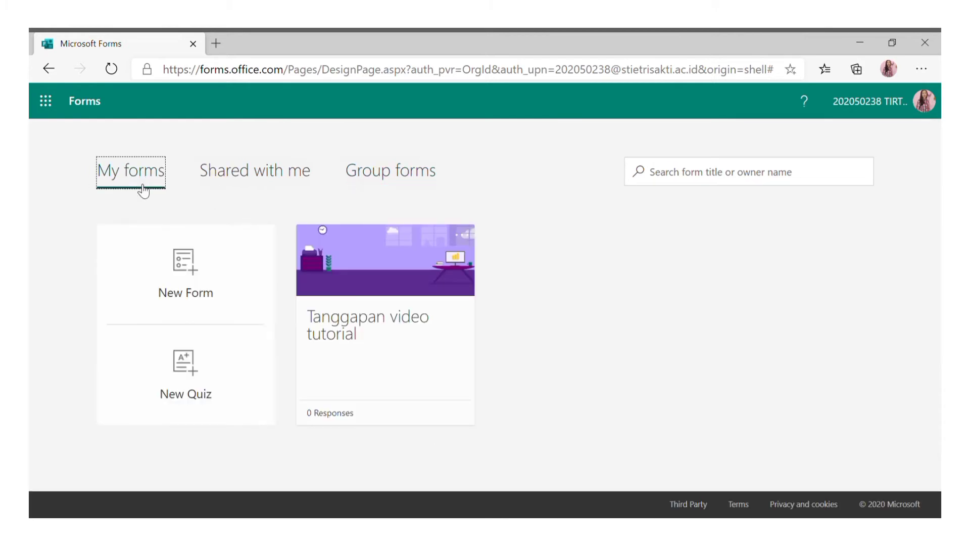
Create a new quiz titled 'KUIS TSI'.
left_click(202, 404)
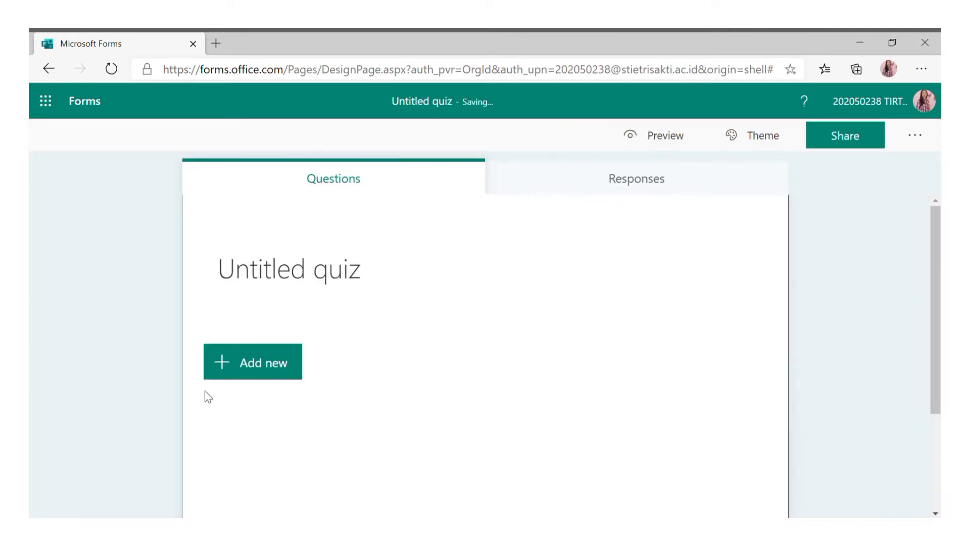
left_click(374, 267)
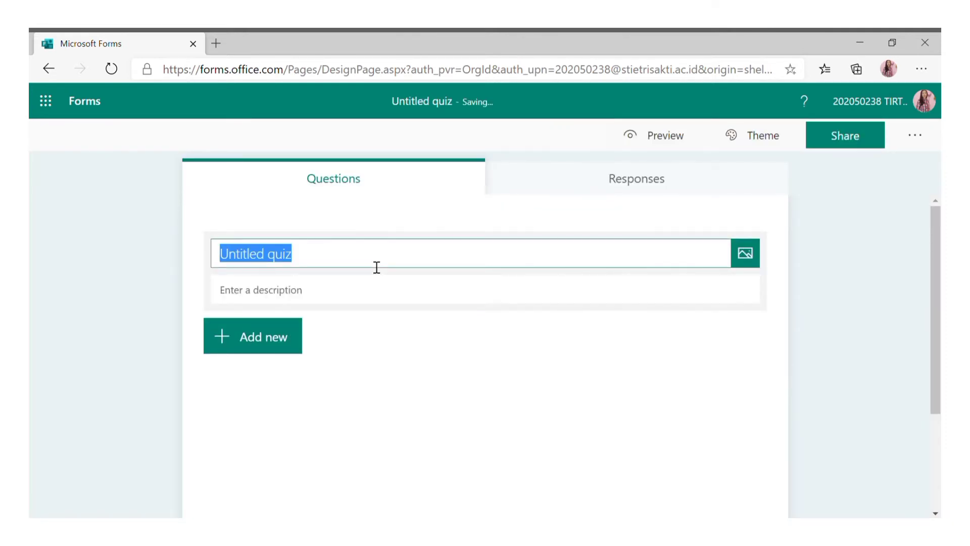
type("K")
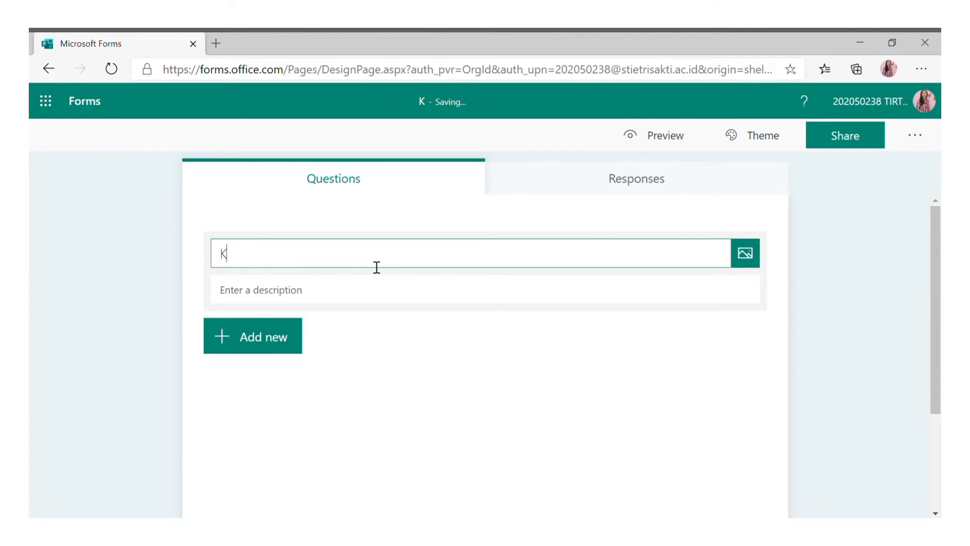
type("UIS TSI")
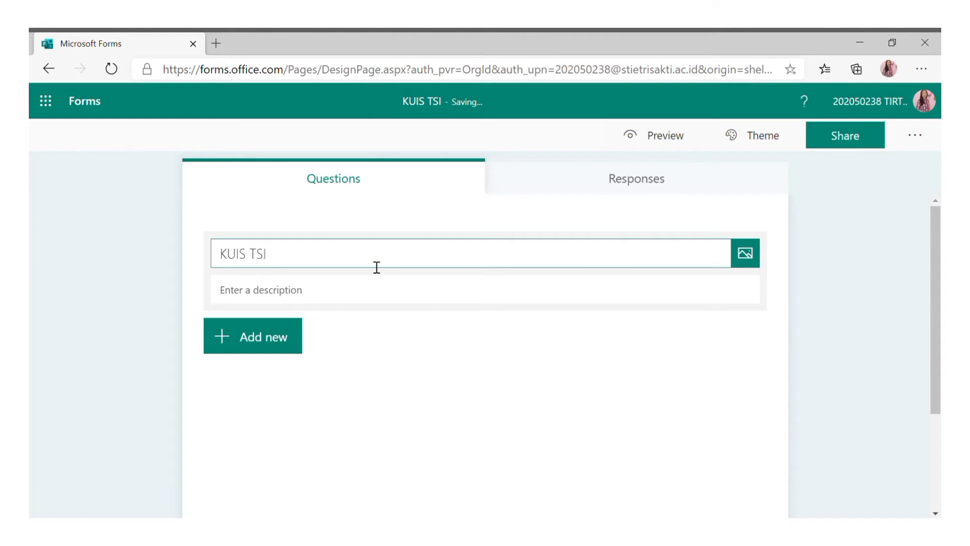
Write the three numbered instruction lines in the description, ending '3. DEADLINE DIBERIKAN SELAMA 3 HARI'.
left_click(374, 296)
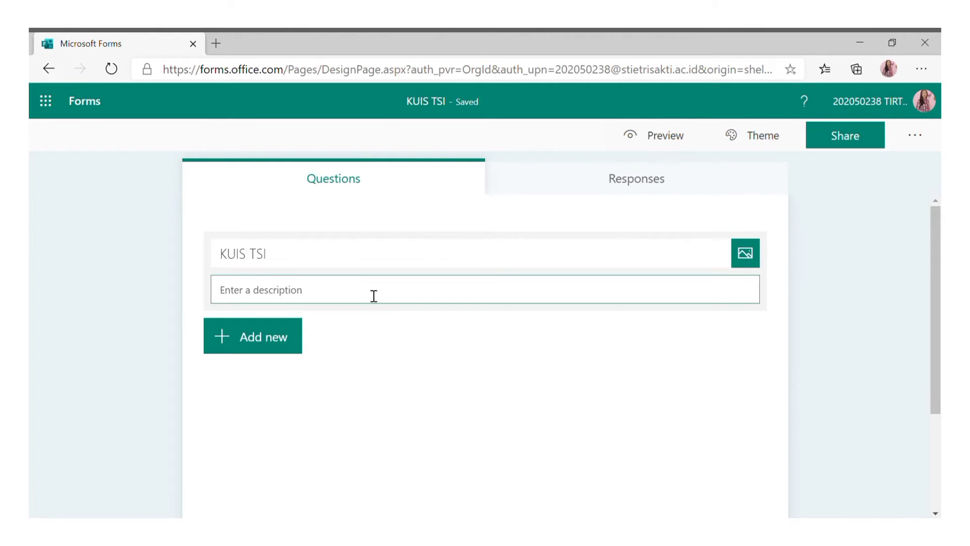
type("1. K")
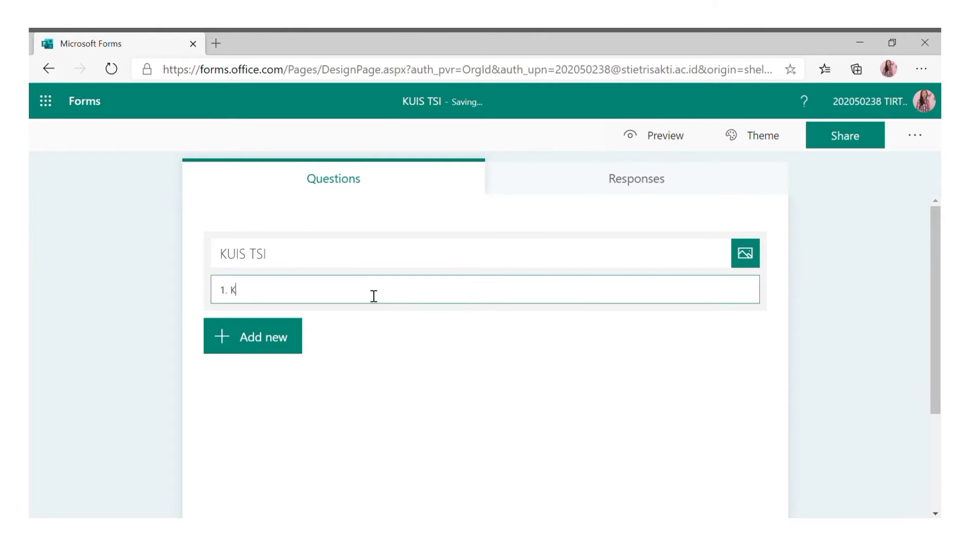
type("ERJAKAN PERTANYAA")
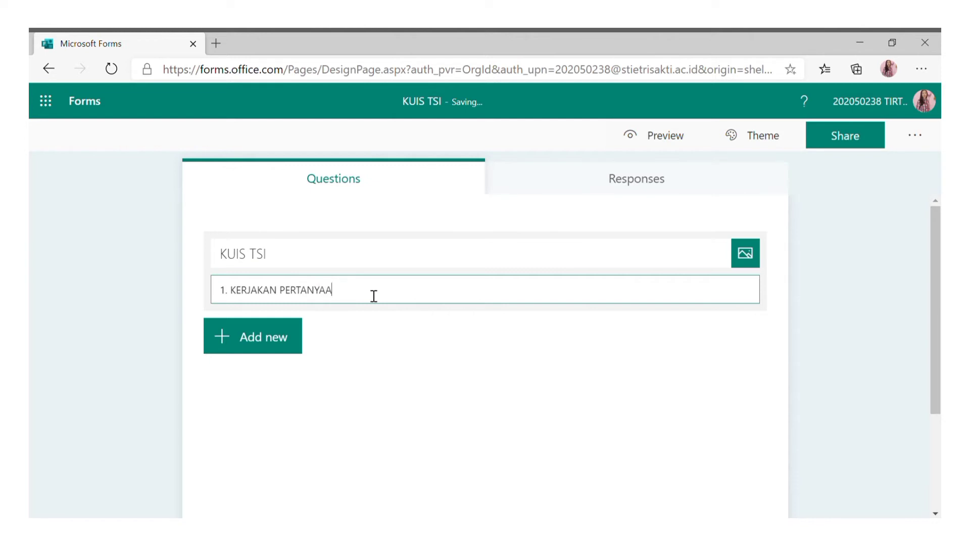
type("N DIBAWAH INI")
key("Return")
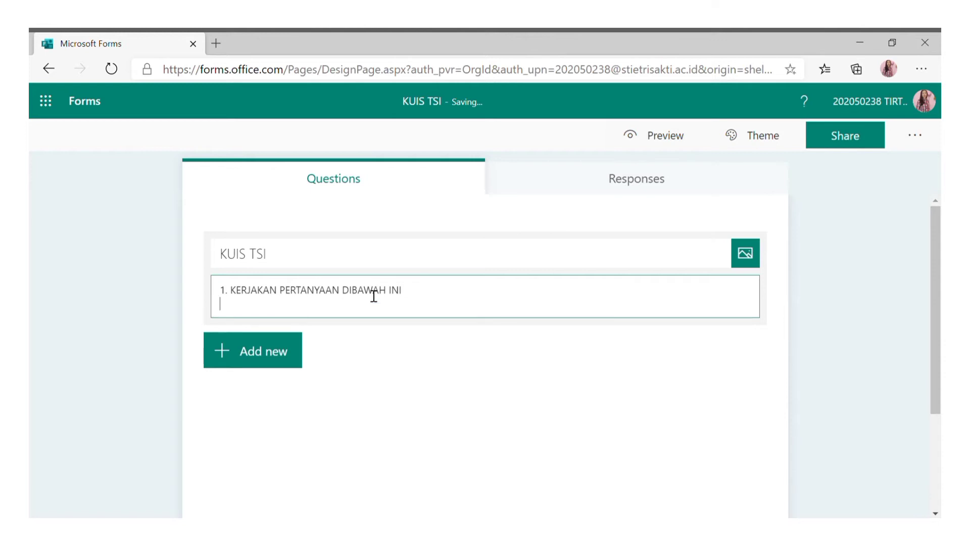
type("KER")
type(" KER")
type("JAKAN BERS")
type("AMA")
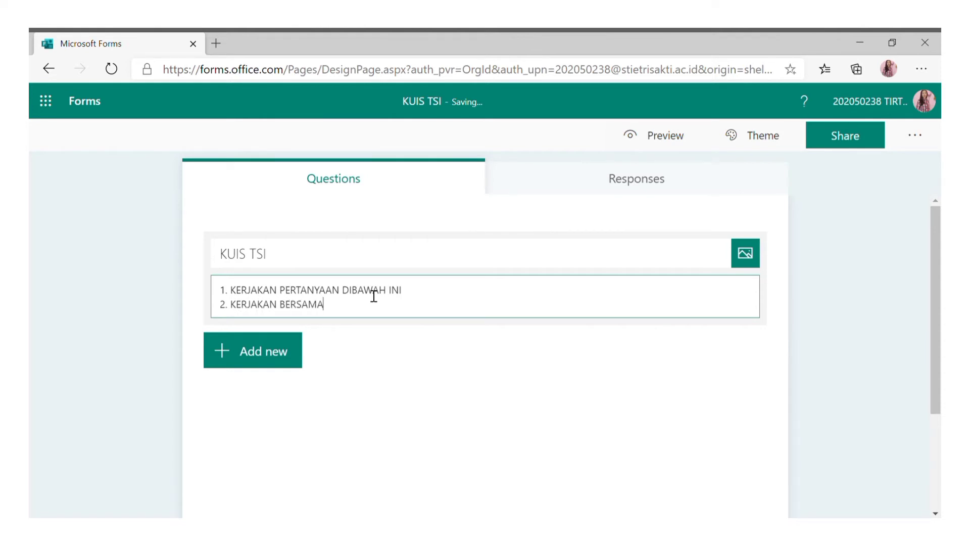
type(" APRTNER ANDA (2 OAR")
key("BackSpace")
key("BackSpace")
type("RANG")
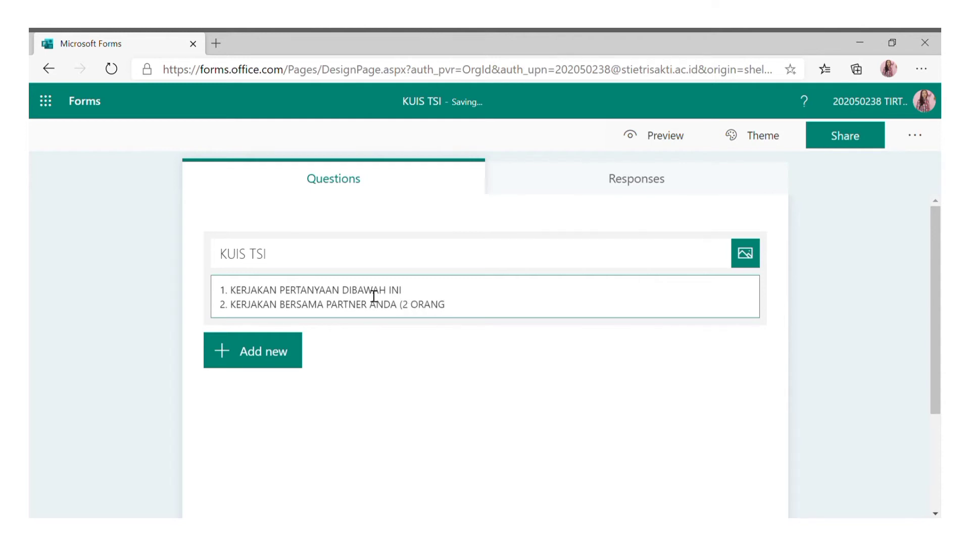
type(")")
key("Return")
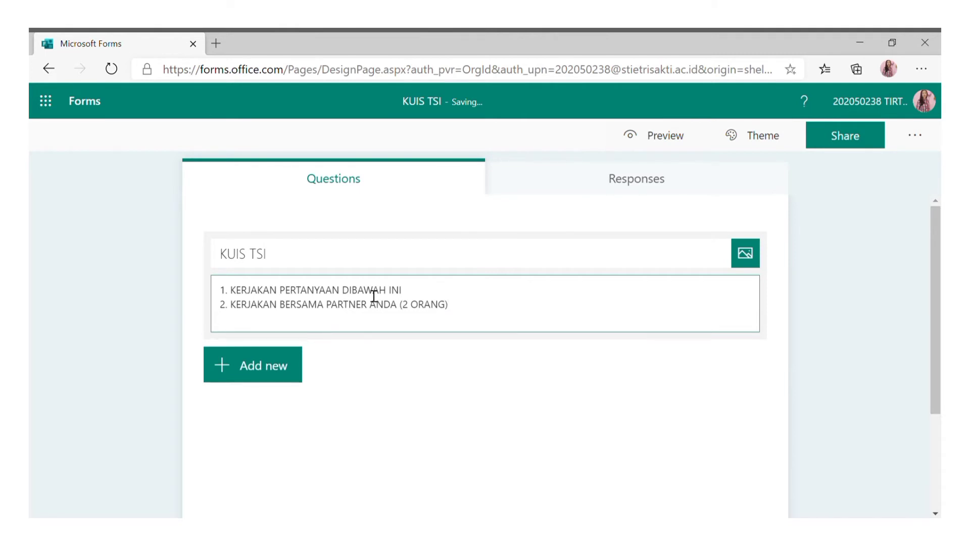
type("3. DEADLINE DIBE")
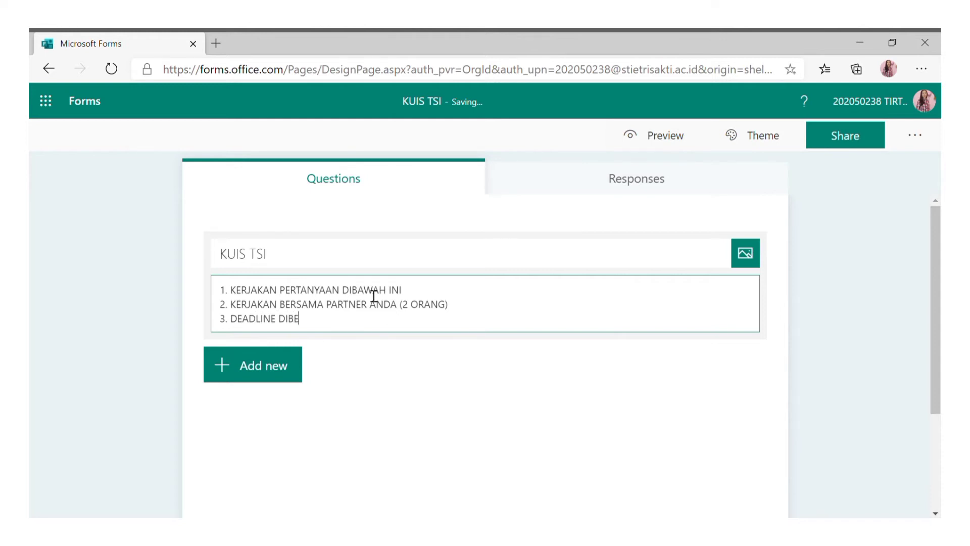
type("RIKAN SELAMA 3 HARI")
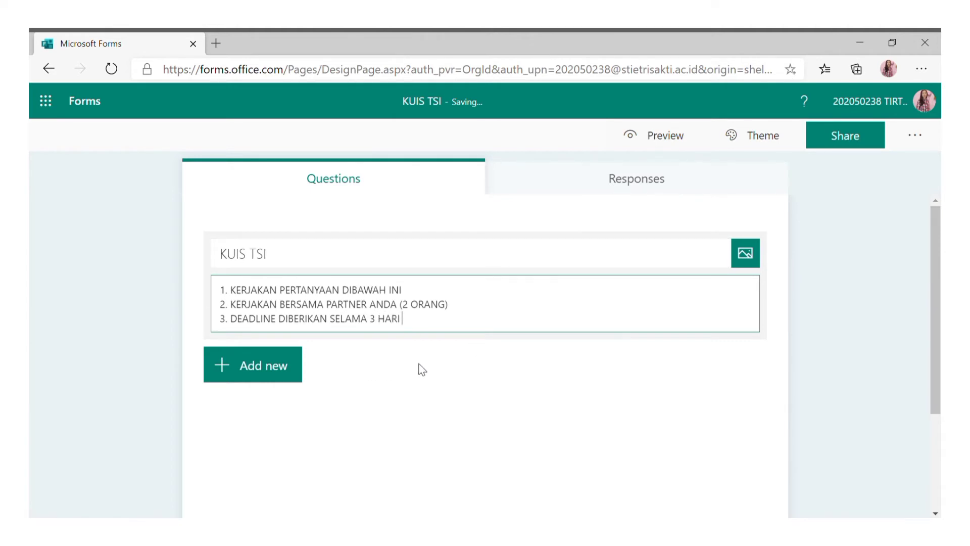
scroll(357, 368, "down", 1)
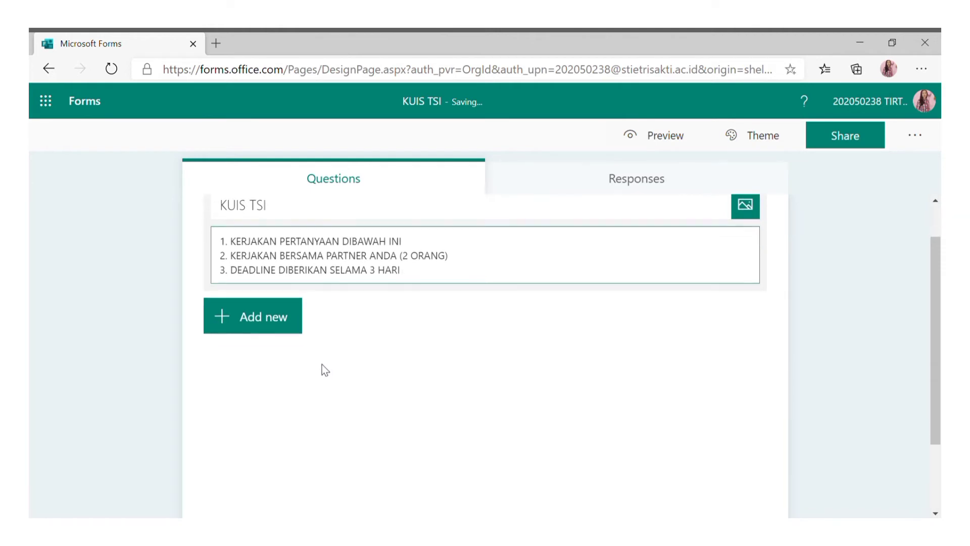
Add question 1, 'NAMA', as a required long-answer text question.
left_click(287, 321)
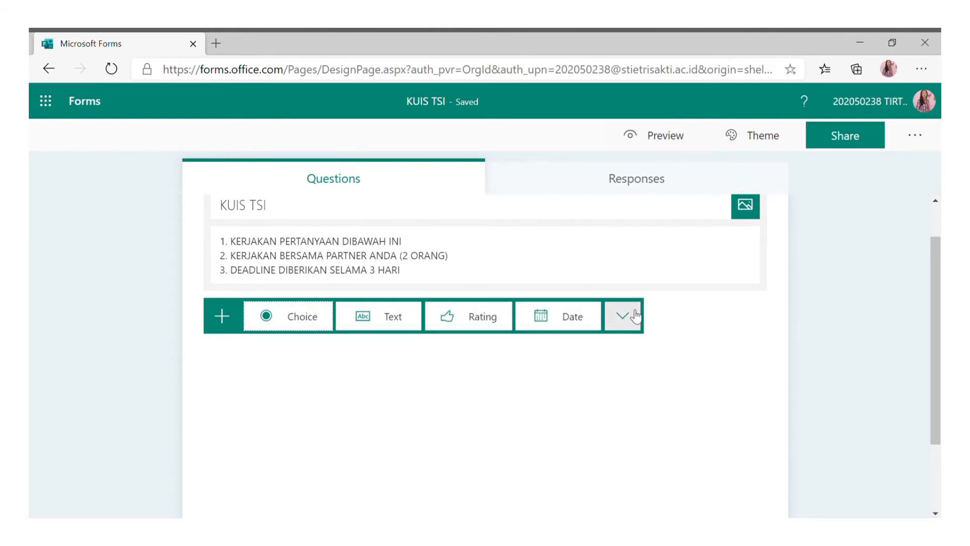
left_click(392, 319)
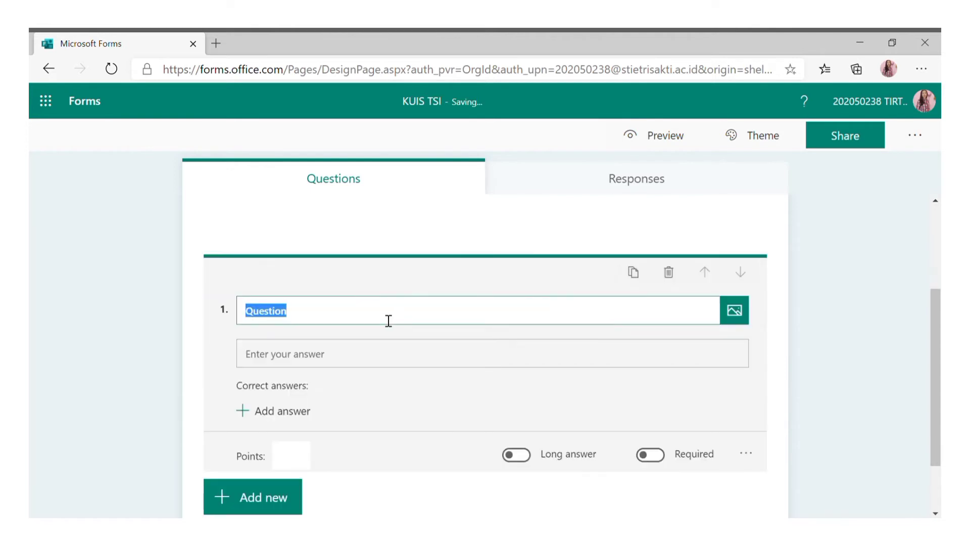
left_click(388, 321)
double_click(389, 321)
type("NAMA")
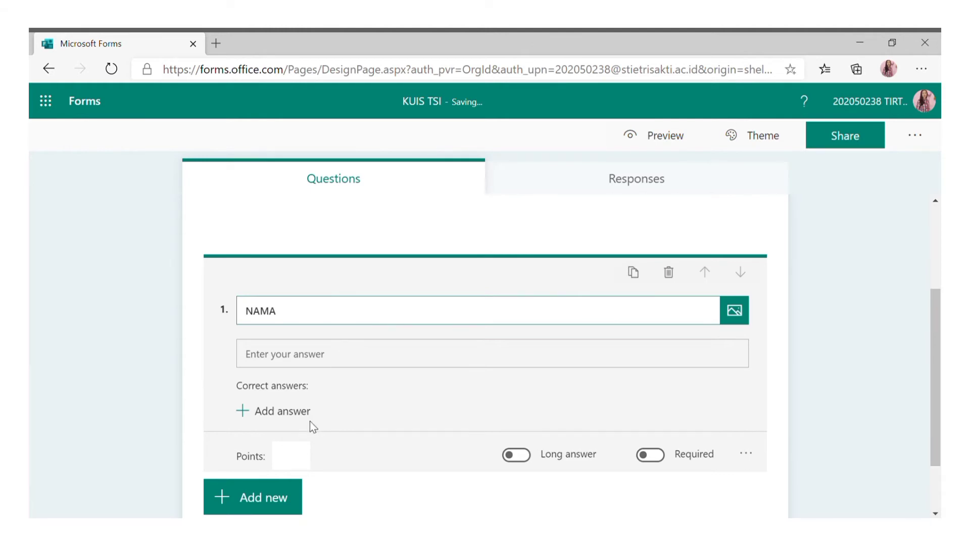
left_click(640, 457)
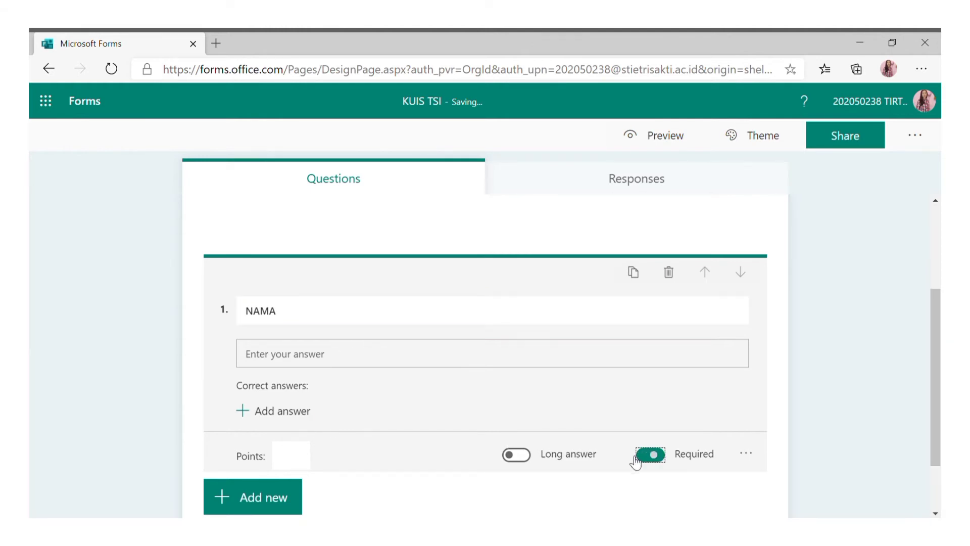
left_click(528, 462)
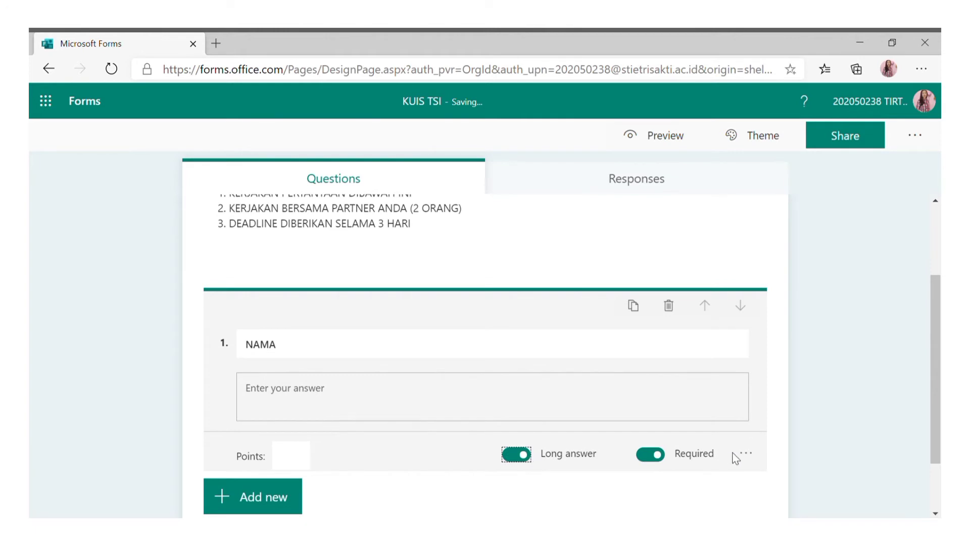
left_click(755, 459)
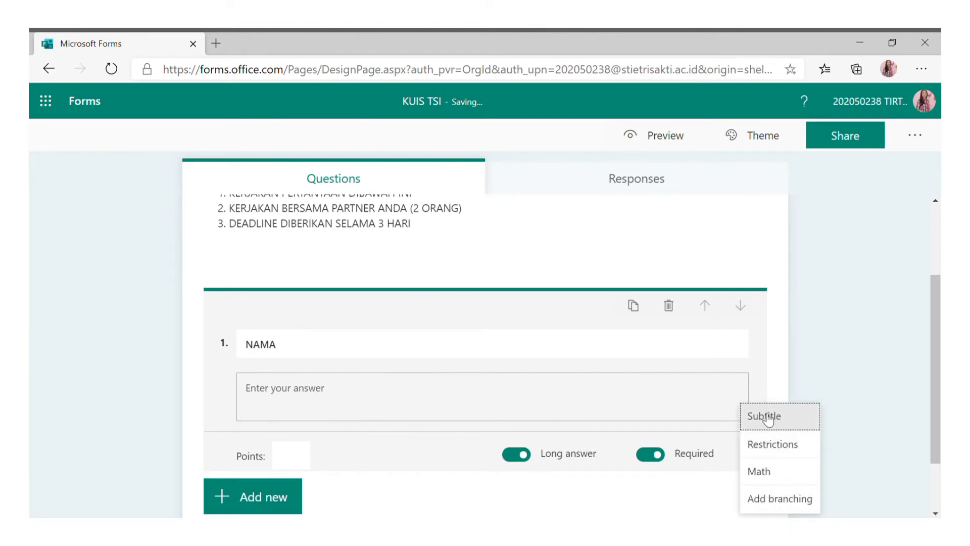
left_click(639, 497)
left_click(297, 459)
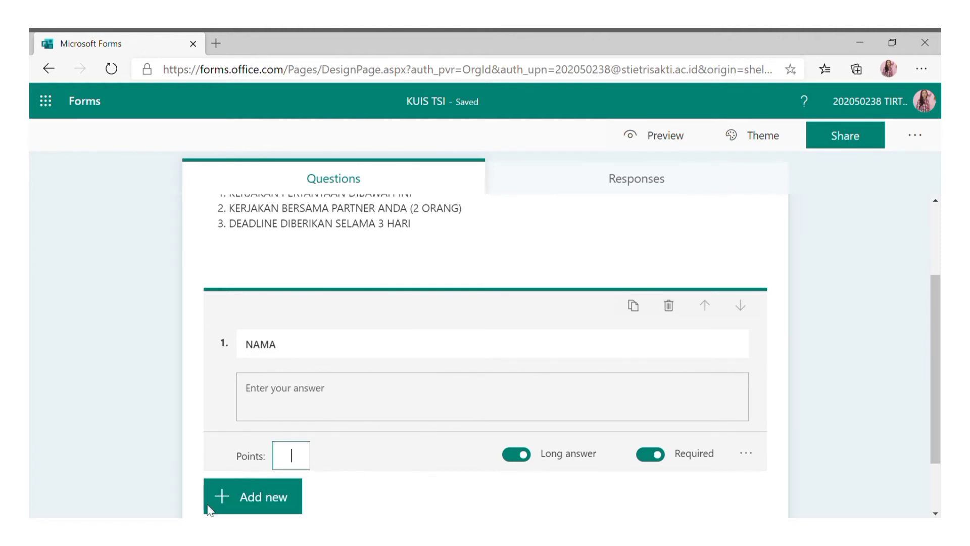
scroll(348, 470, "down", 2)
Add question 2, 'NIM', as a long-answer text question restricted to Number.
left_click(294, 427)
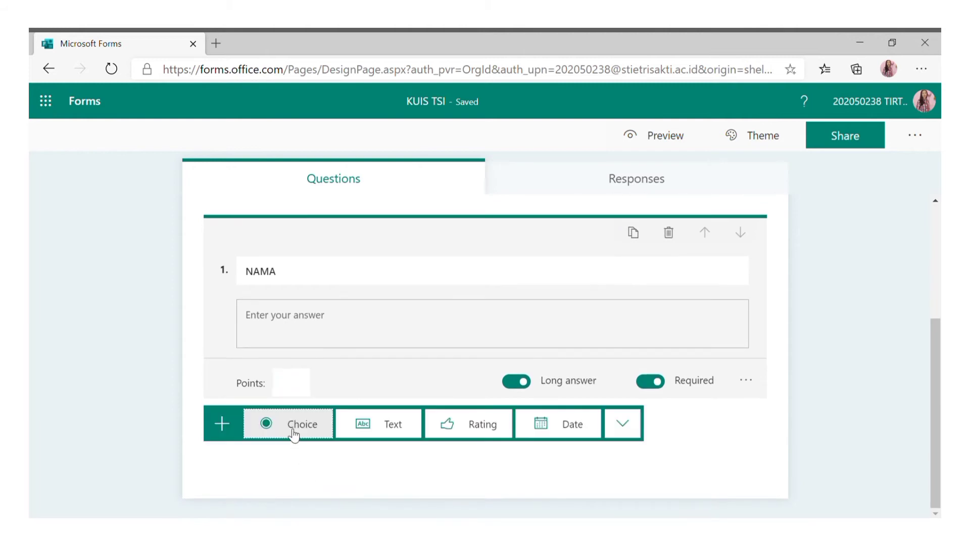
left_click(388, 429)
type("NIM")
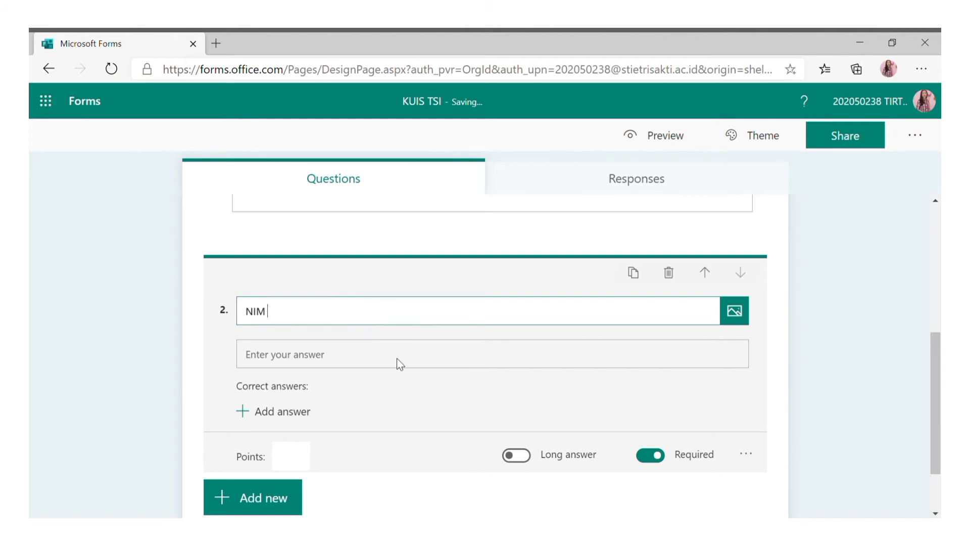
left_click(515, 457)
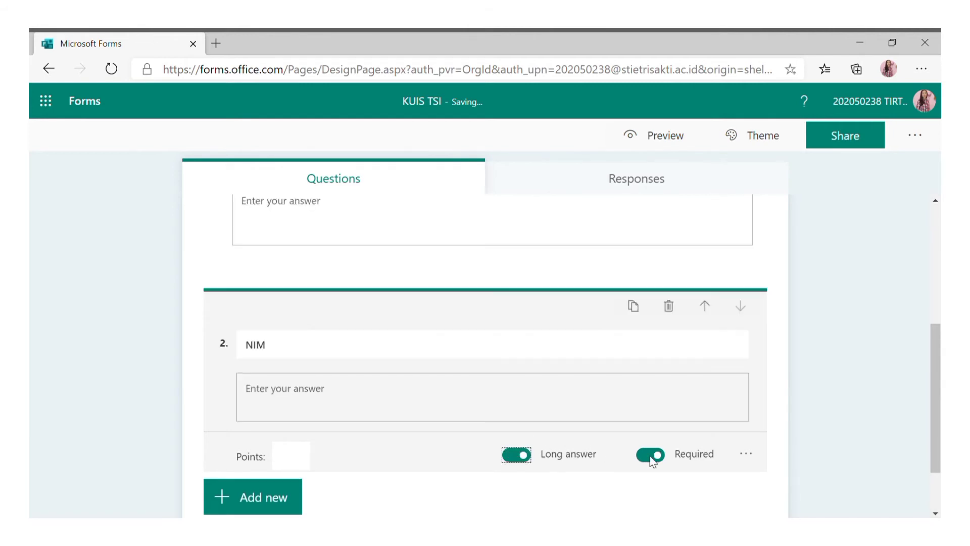
left_click(745, 457)
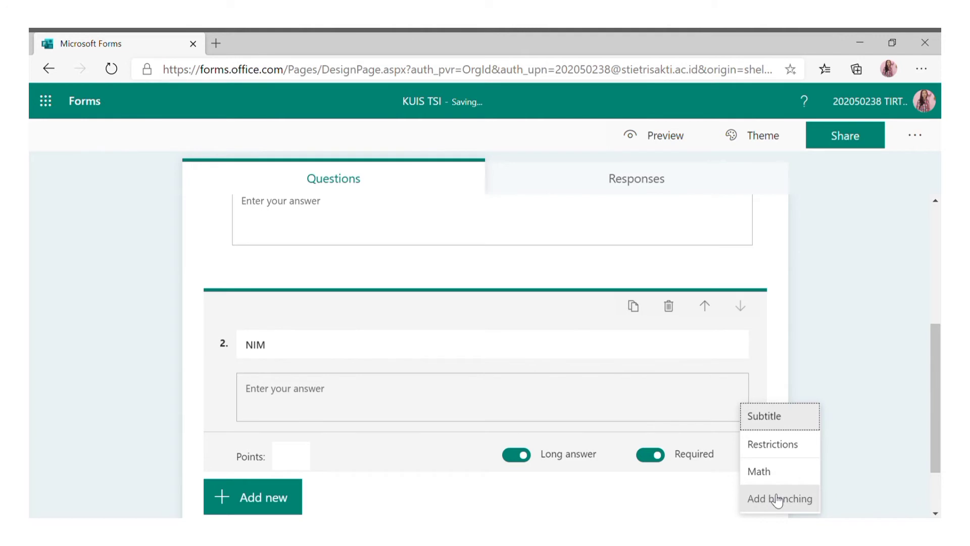
left_click(777, 444)
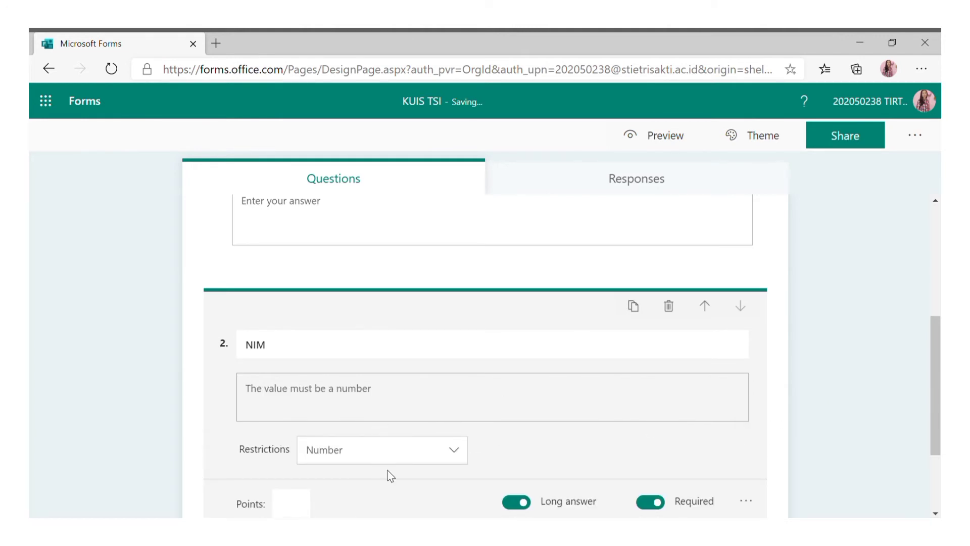
left_click(454, 453)
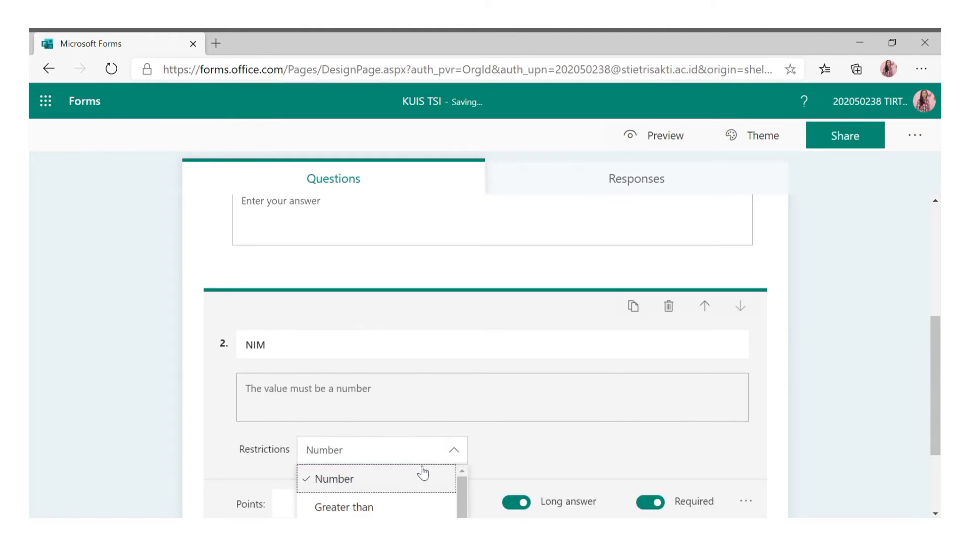
scroll(419, 479, "down", 3)
left_click(399, 357)
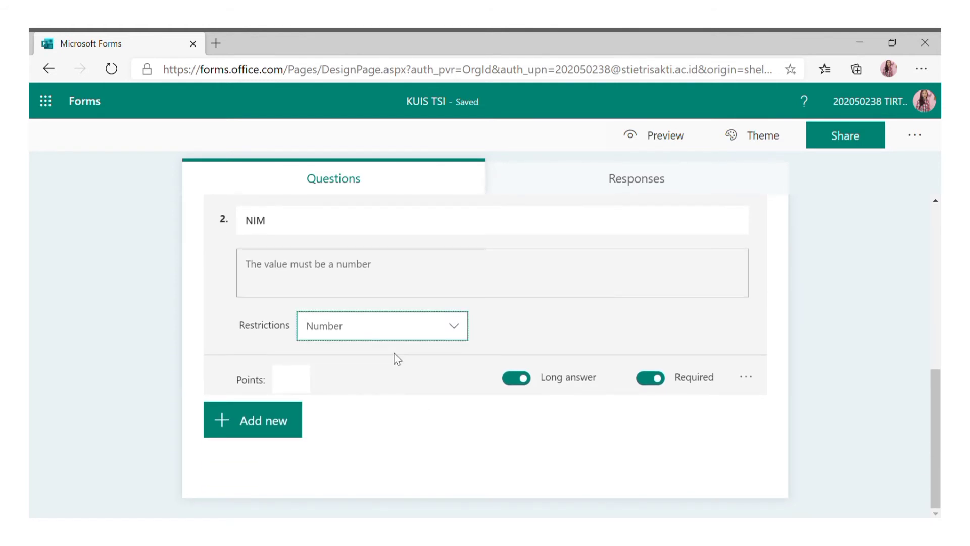
Add question 3 as a text question titled 'KELAS'.
left_click(286, 429)
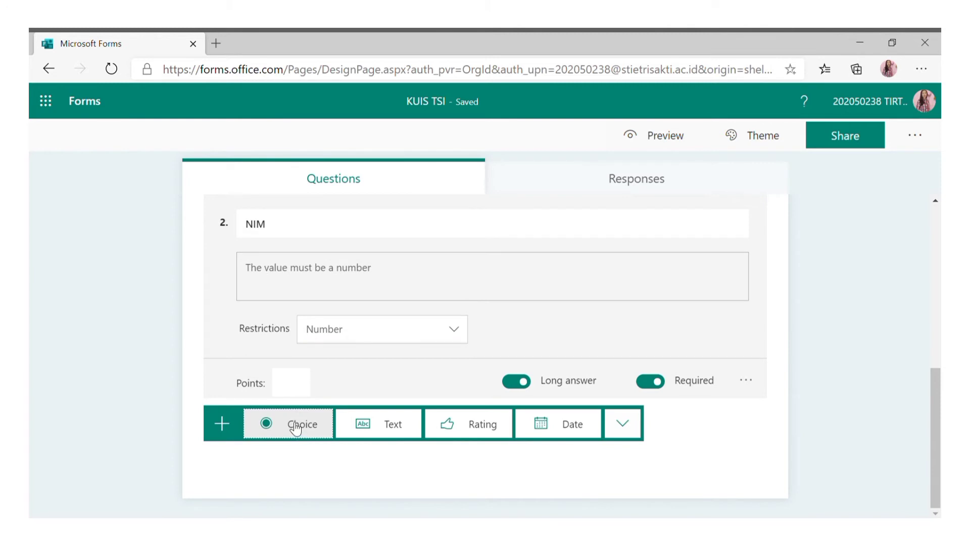
left_click(391, 427)
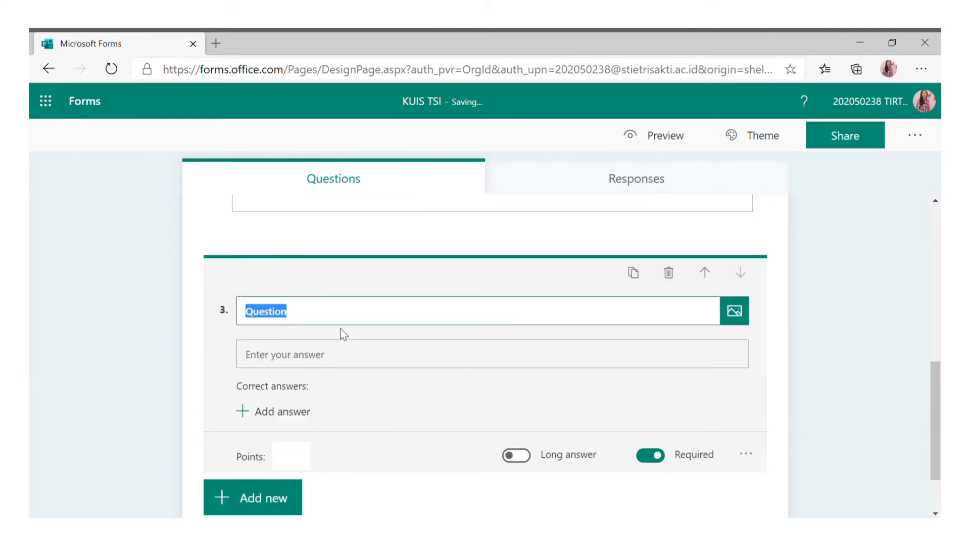
type("KELAS")
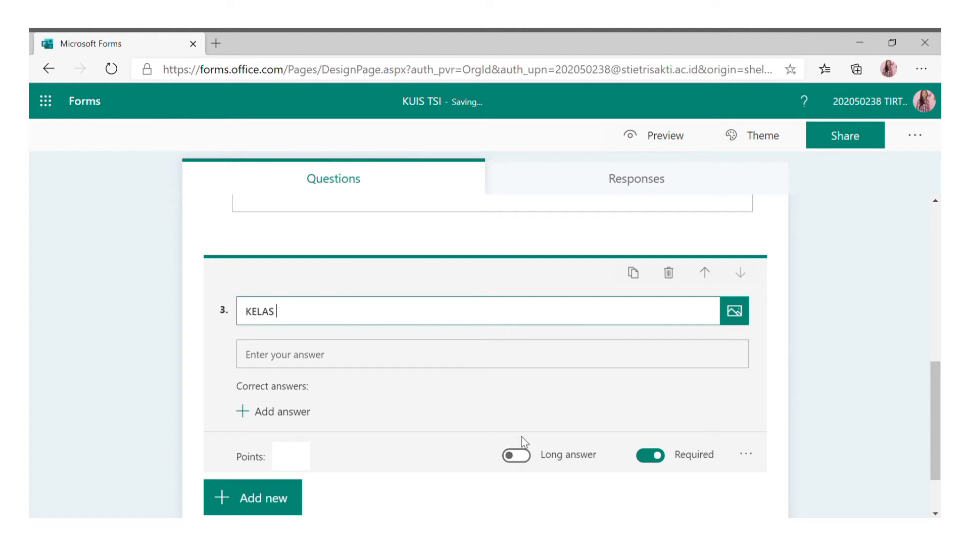
scroll(707, 450, "down", 2)
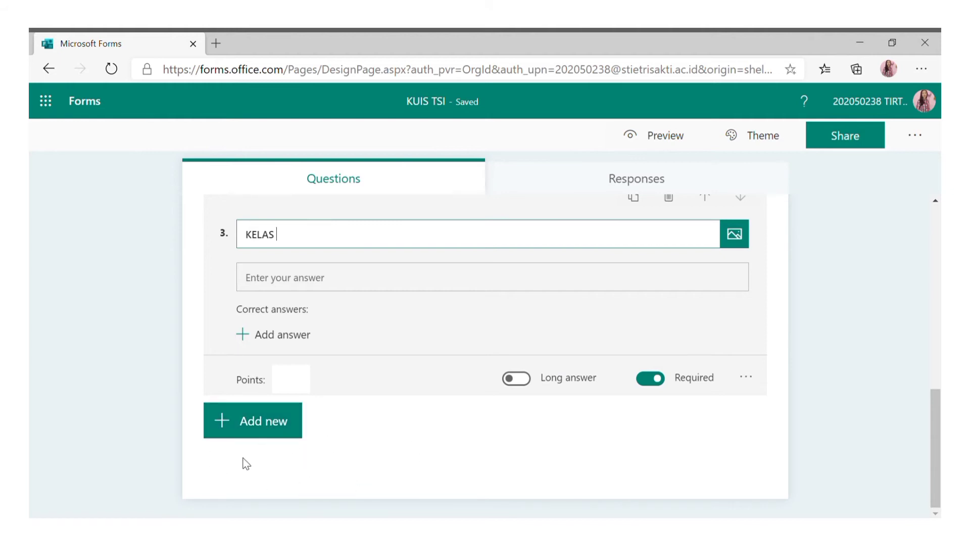
left_click(291, 427)
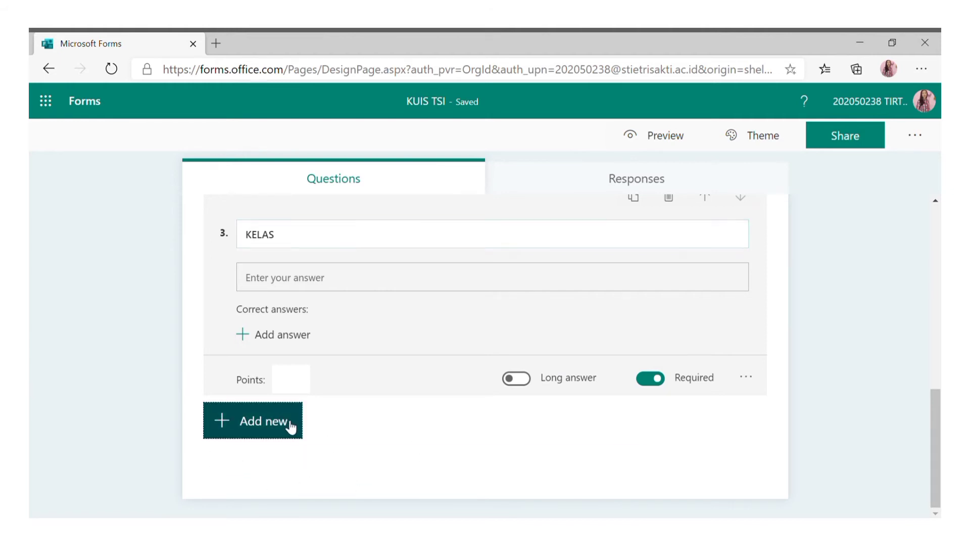
Add text question 4: 'Sebutkan dan jelaskan 2 jenis sistem informasi yang mendukung… organisasi/perusahaan'.
left_click(394, 425)
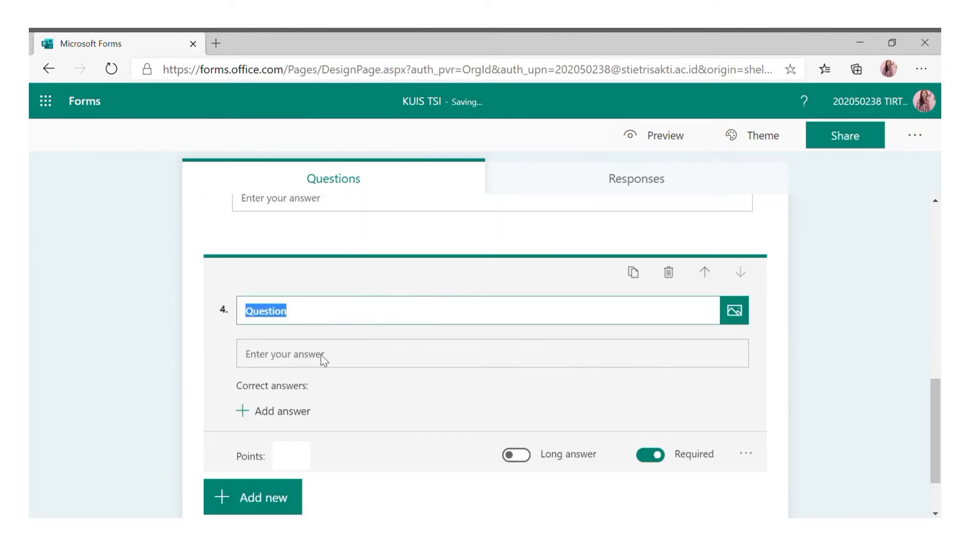
type("SEB")
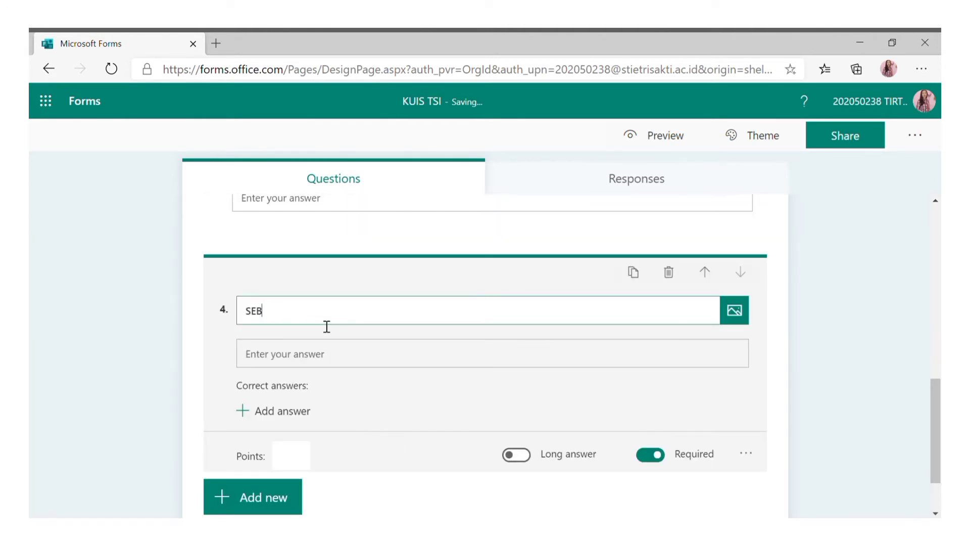
key("BackSpace")
key("BackSpace")
type("ebutkan dan jelaska")
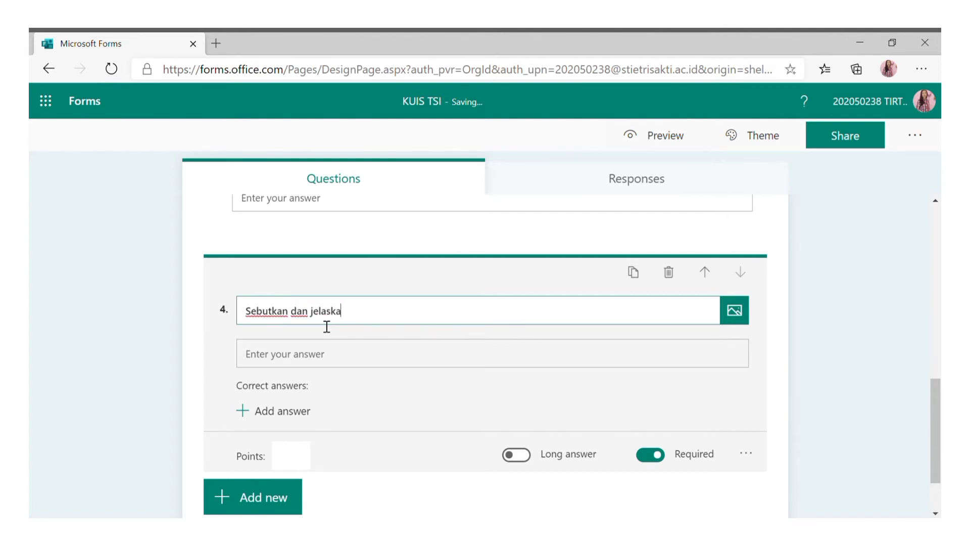
type("n 2 jenis sistem in")
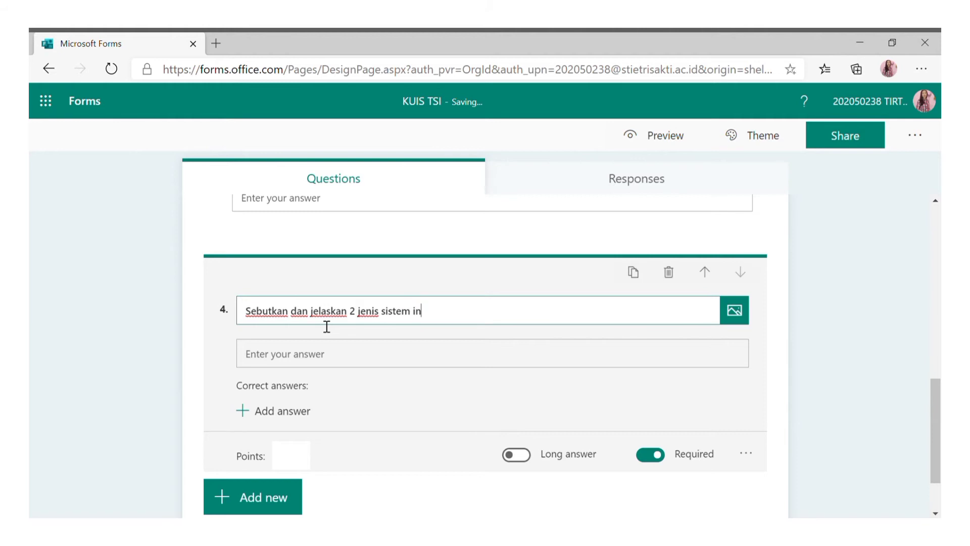
type("formasi yang mendukun")
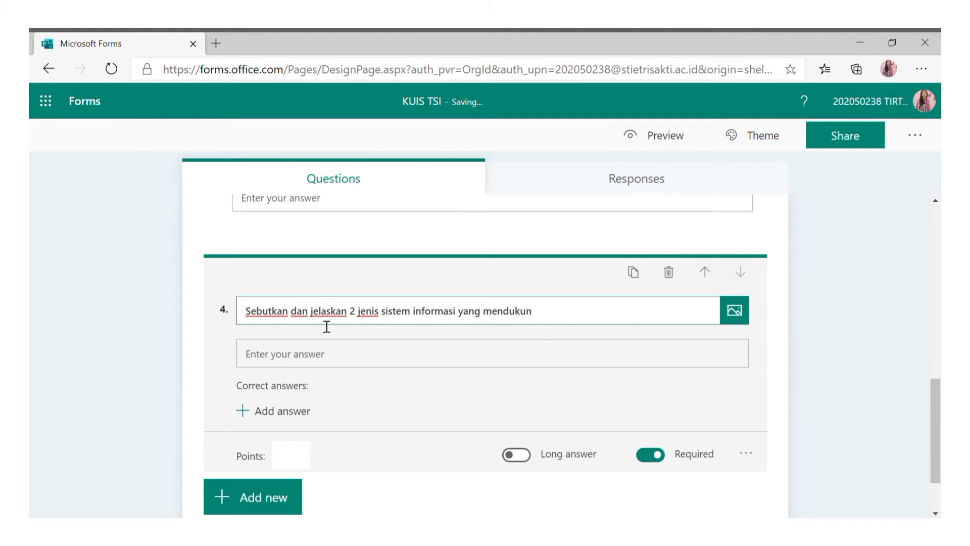
type("g keseluruhan orga")
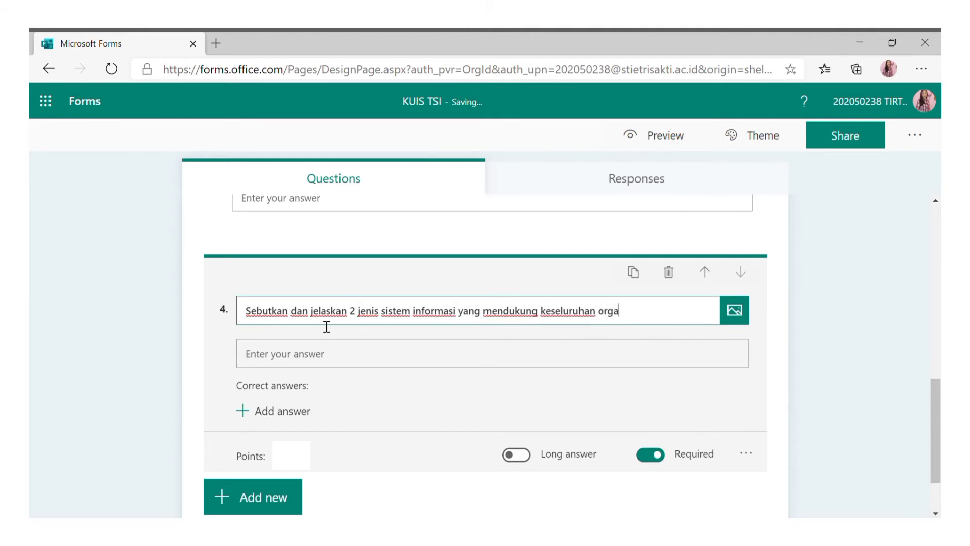
type("nisasi/perusahaan!")
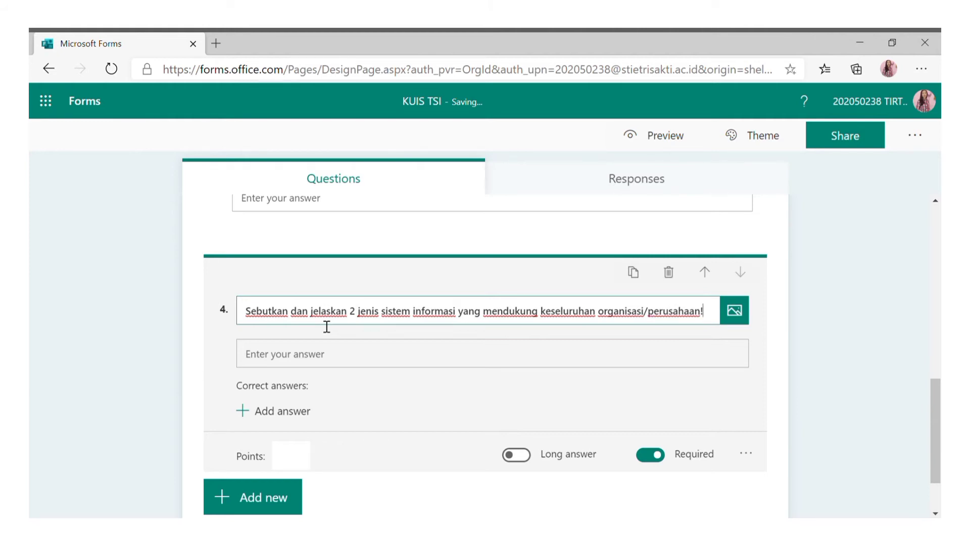
Turn on Long answer for question 4 and give it 20 points.
left_click(530, 456)
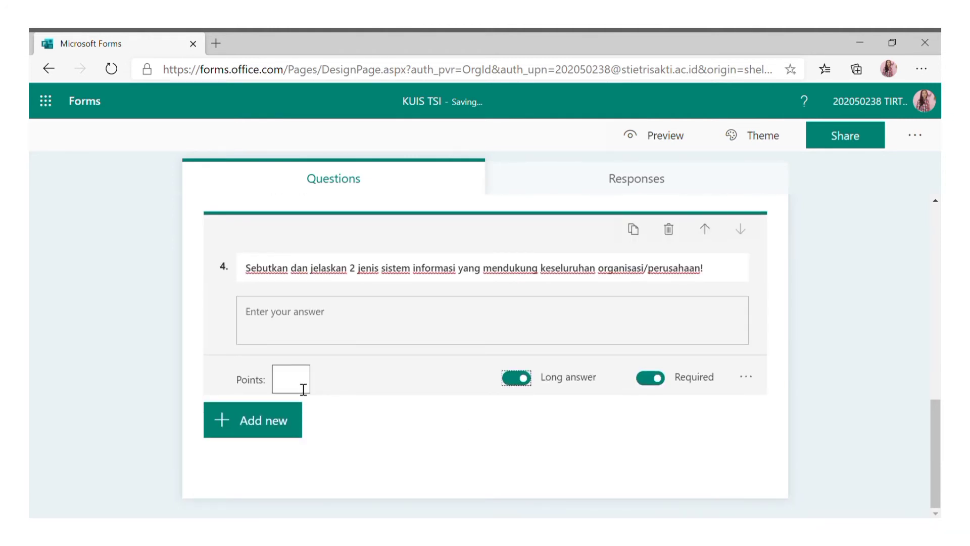
left_click(303, 389)
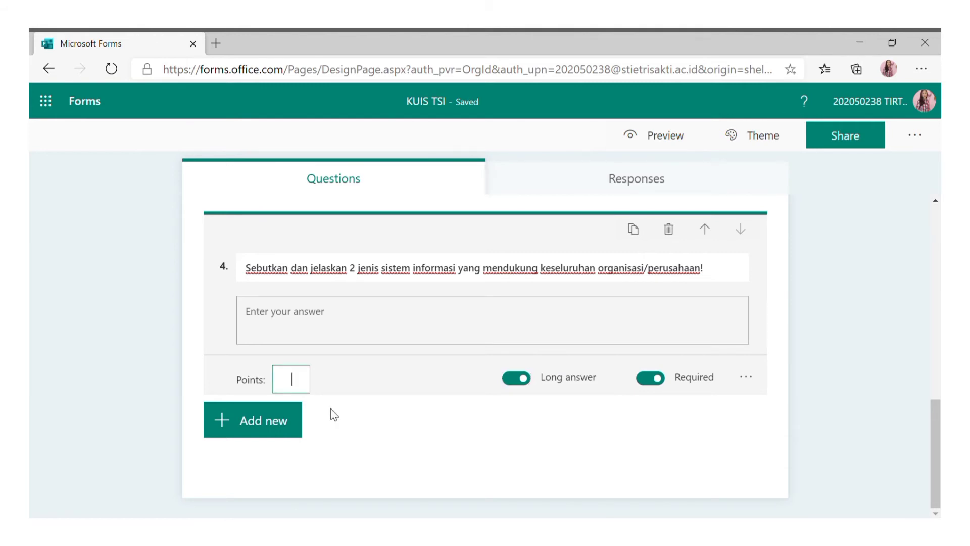
type("20")
left_click(286, 431)
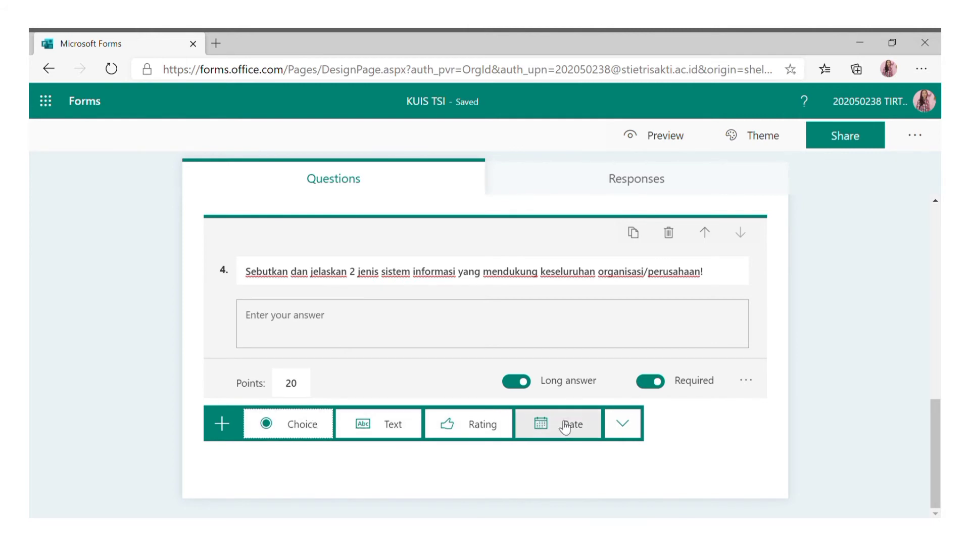
Add a Choice question titled 'Sebutkan dari mana saja sumber-sumber dari data' with Multiple answers on.
left_click(622, 423)
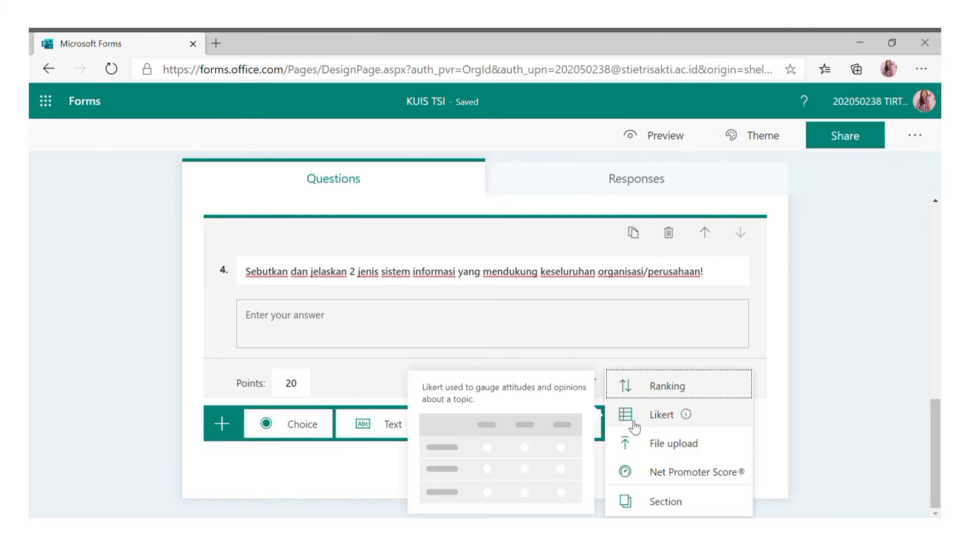
left_click(293, 424)
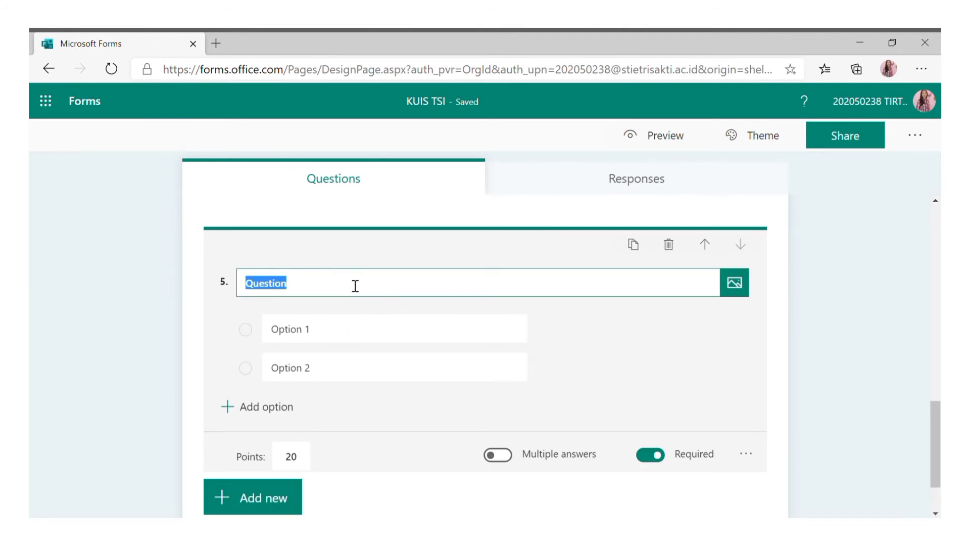
type("s")
key("BackSpace")
type("Sebutkan")
key("BackSpace")
key("BackSpace")
key("BackSpace")
key("BackSpace")
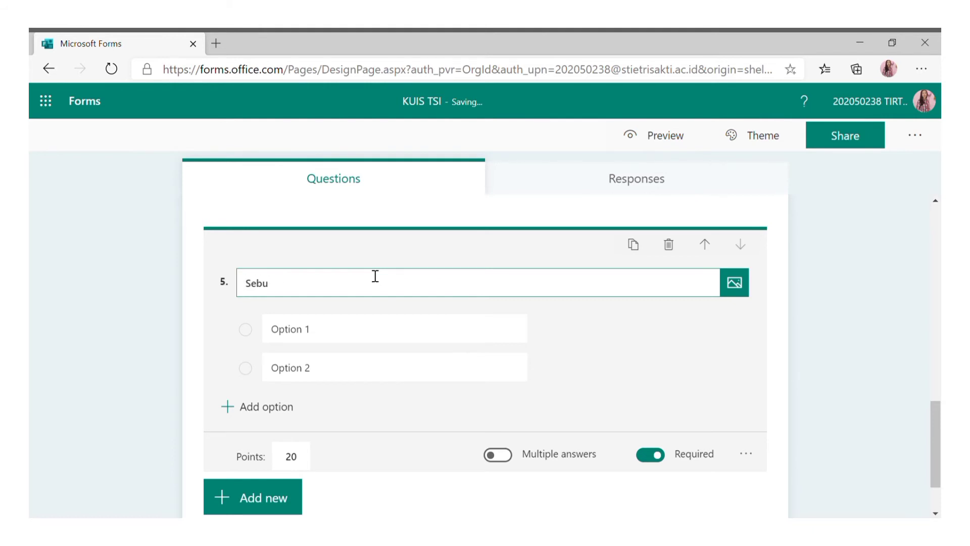
type("tkan dari mma")
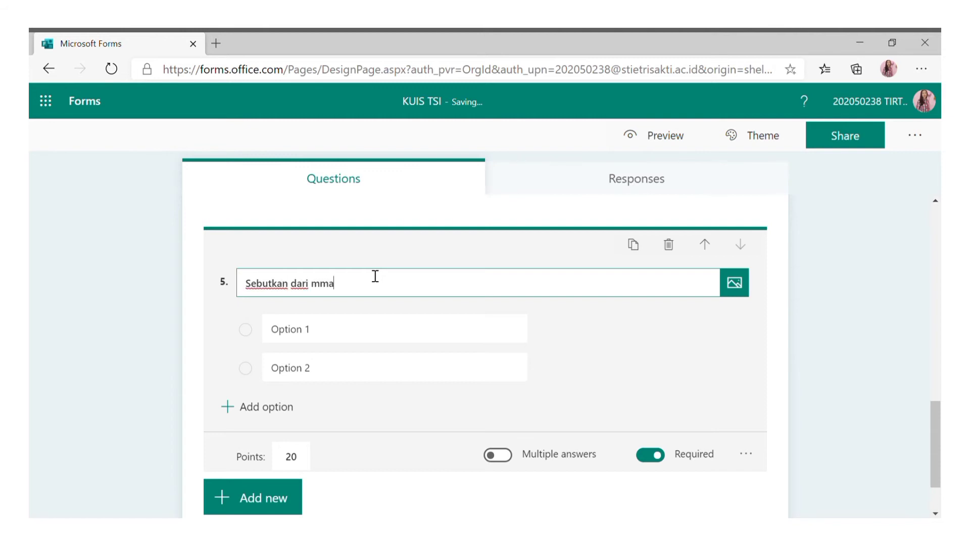
key("BackSpace")
key("BackSpace")
type("ana saja sume")
key("BackSpace")
type("ber-sumber d")
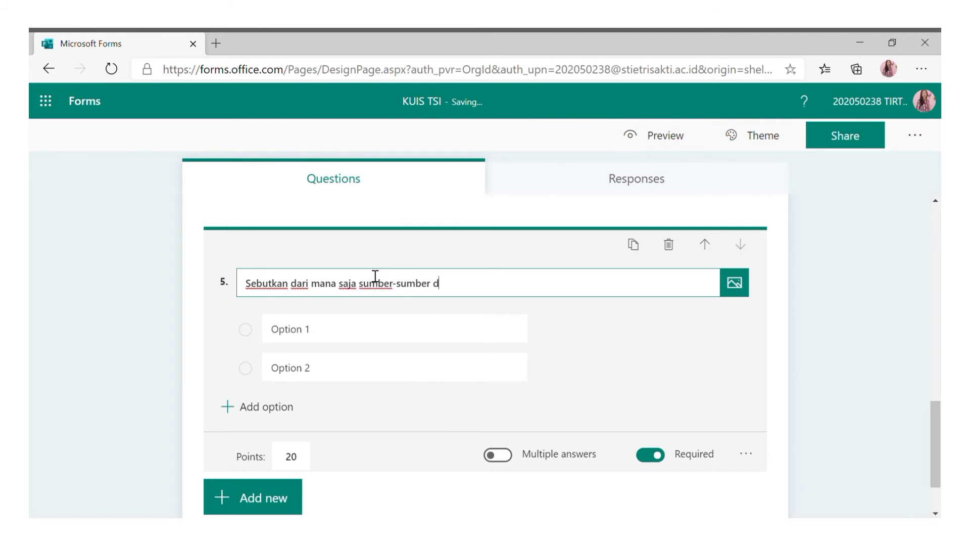
type("ari data")
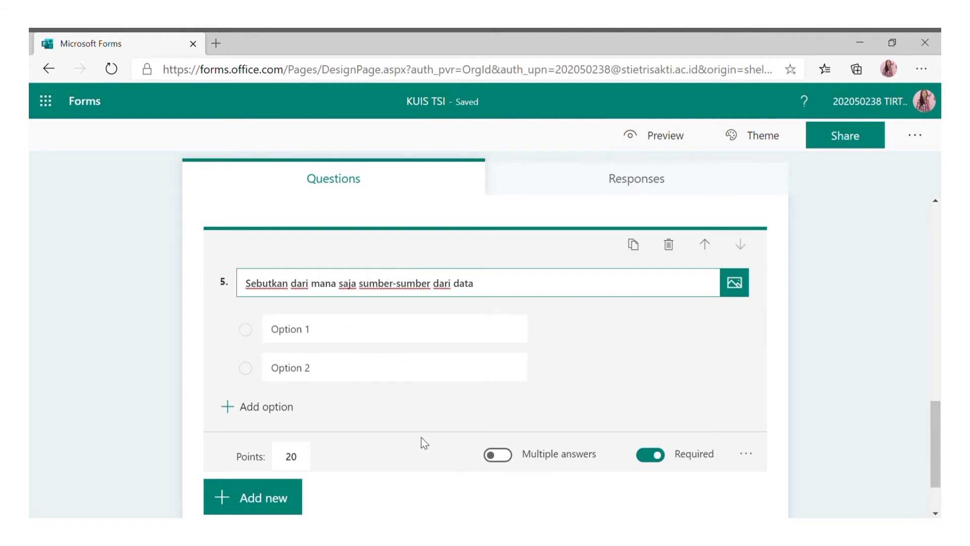
left_click(506, 458)
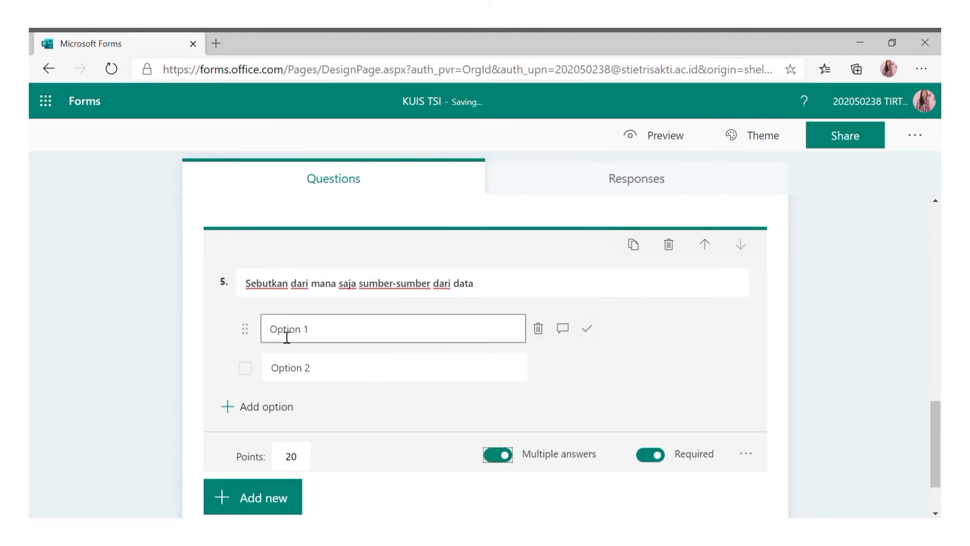
Enter question 5's options: sumber internal, sumber alami, sumber personal, sumber eksternal.
left_click(426, 343)
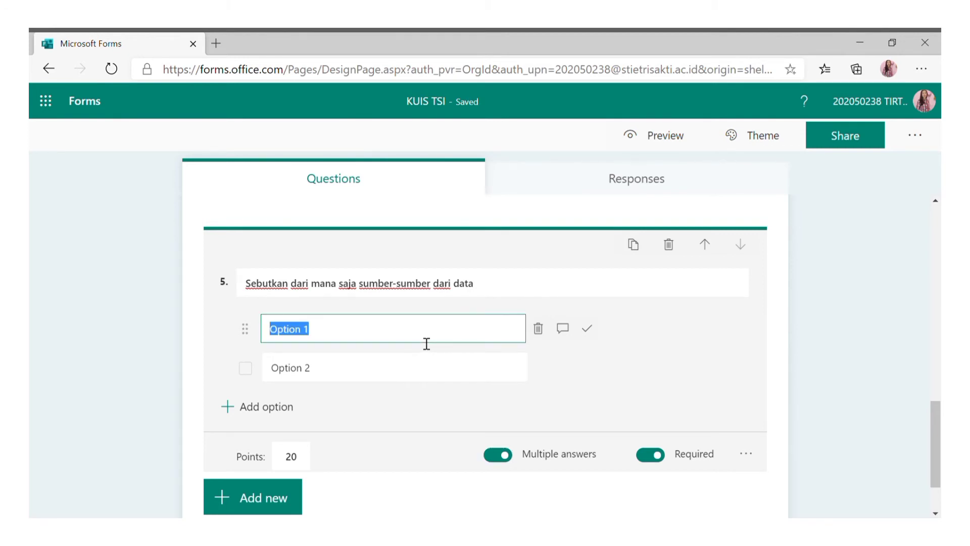
type("sumb")
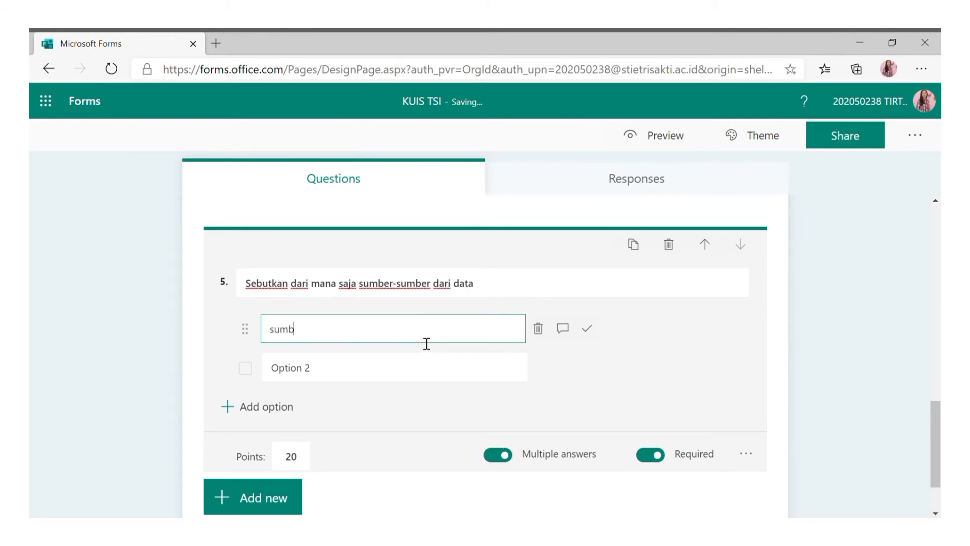
type("er internal")
left_click(390, 379)
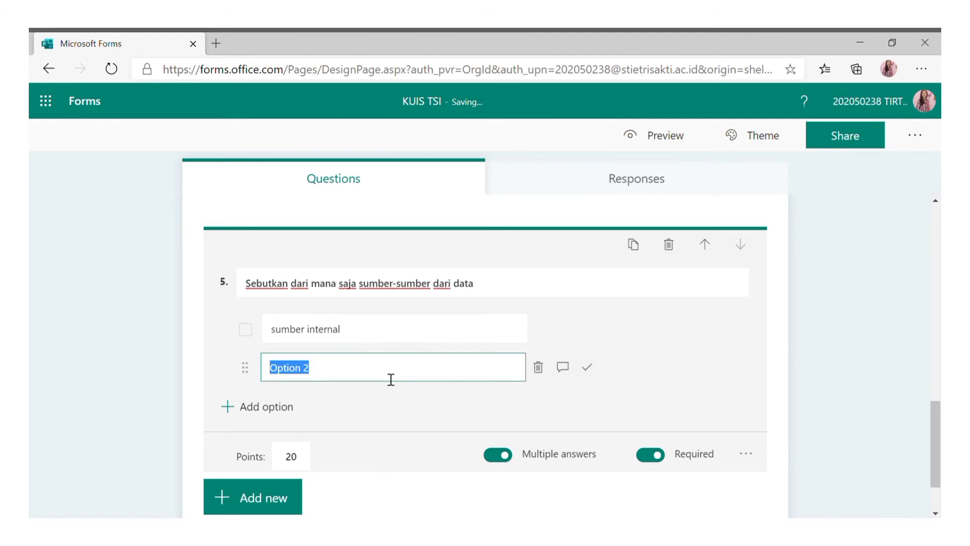
type("sumber alami")
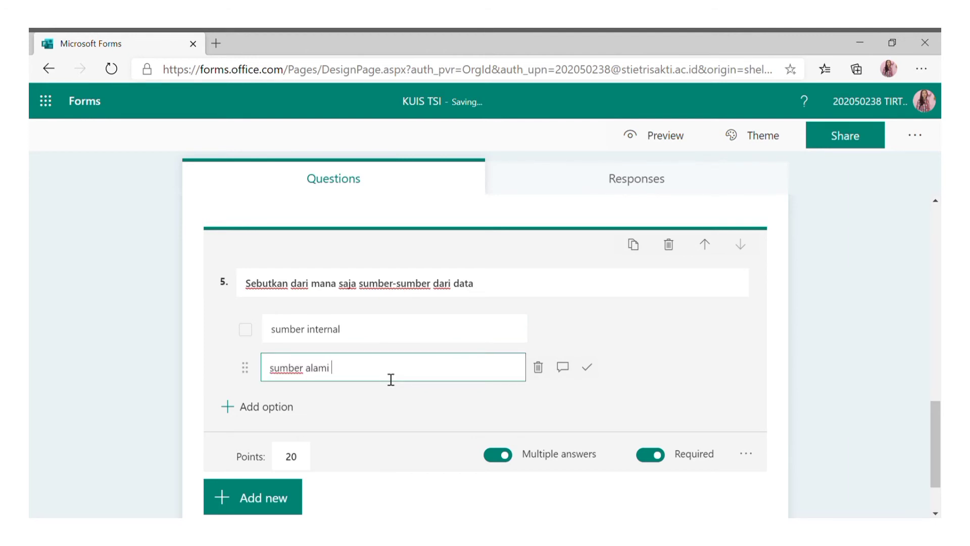
left_click(358, 411)
left_click(292, 412)
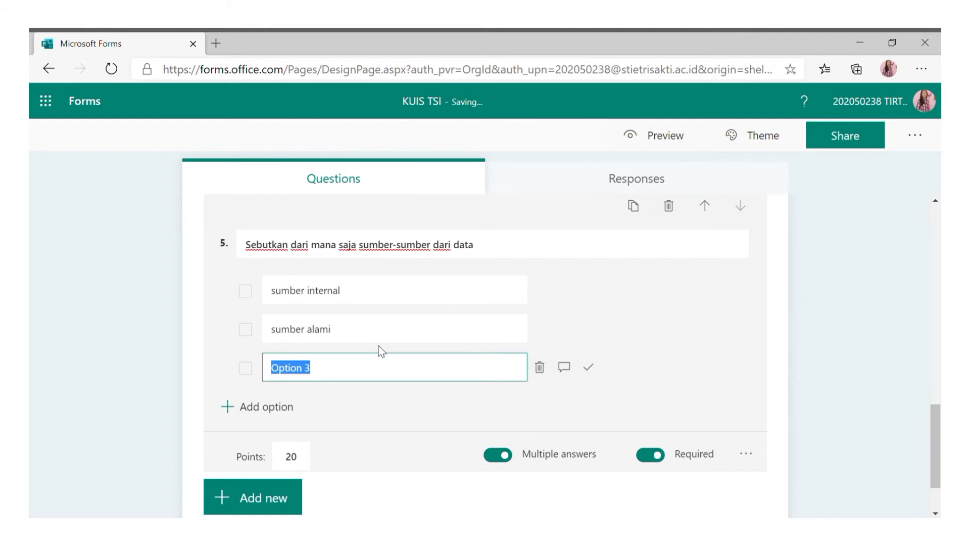
type("sumber")
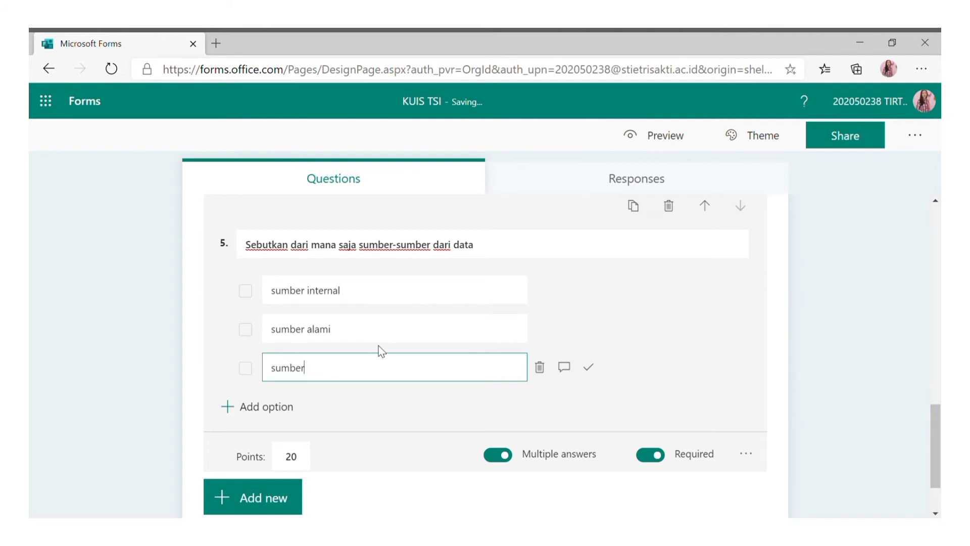
type(" personal")
left_click(286, 407)
type("sumber eksternal")
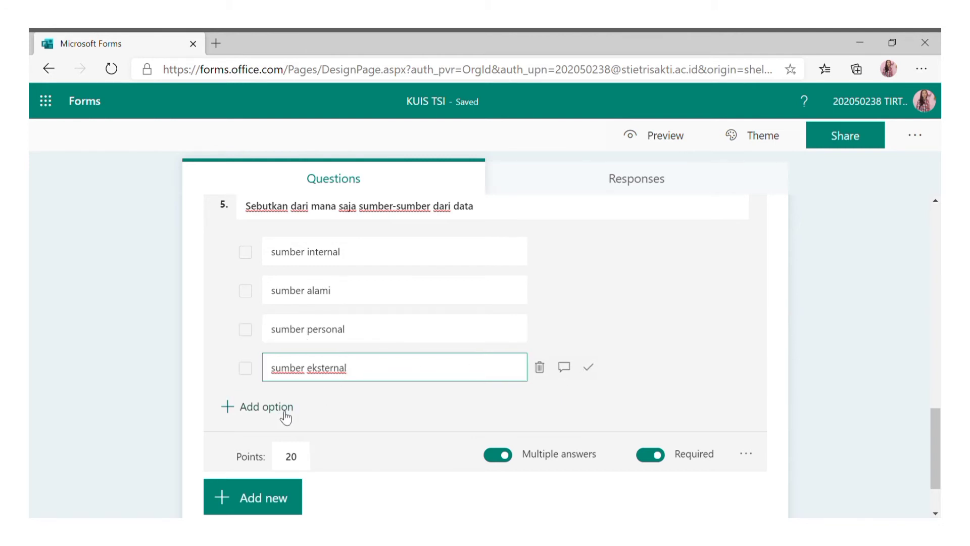
scroll(325, 418, "down", 2)
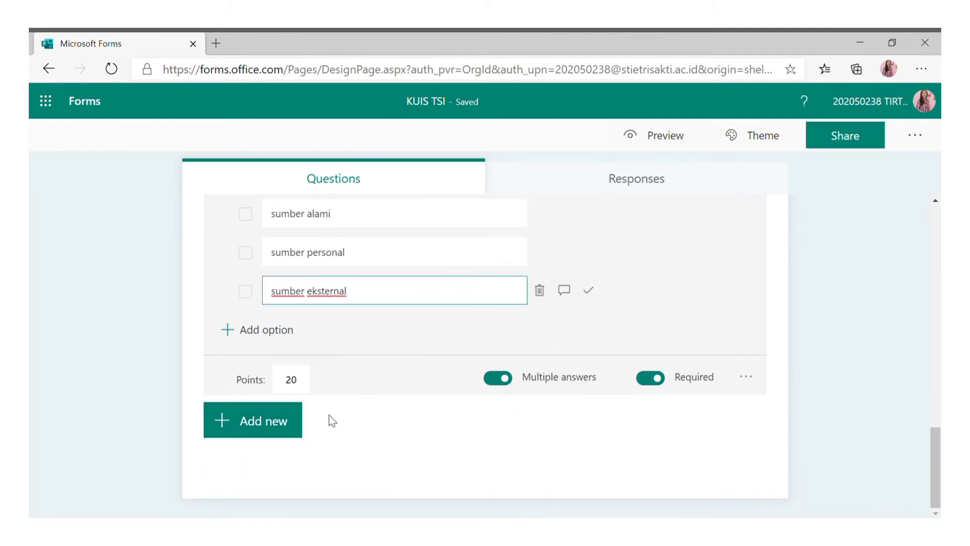
Add a Choice question titled 'Berikut ini adalah kontrol fisik terhadap keamanan informasi, KECUALI'.
left_click(292, 430)
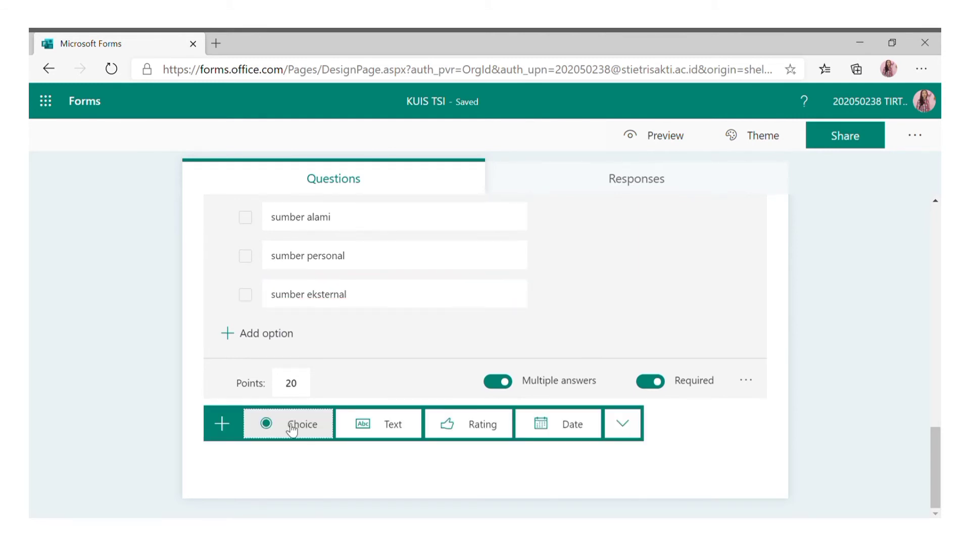
left_click(323, 427)
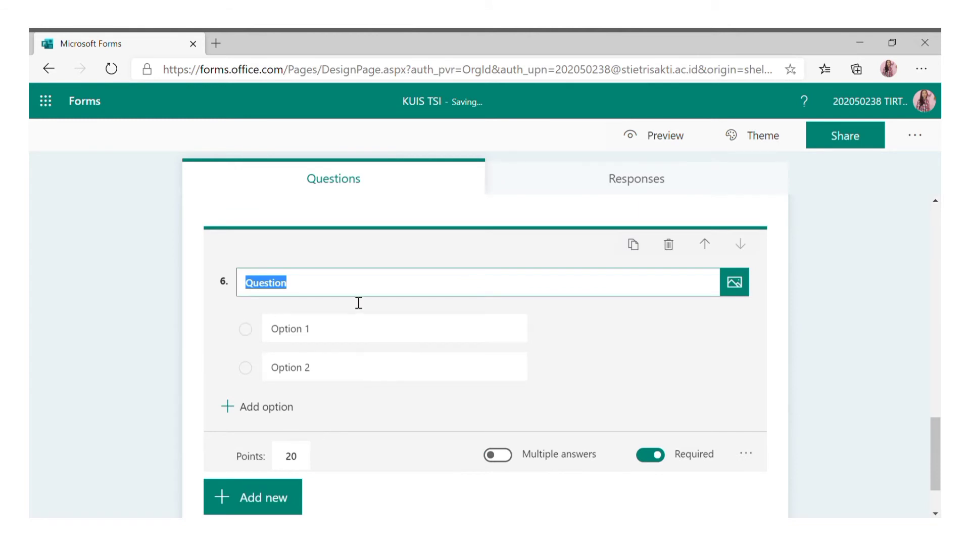
type("ber")
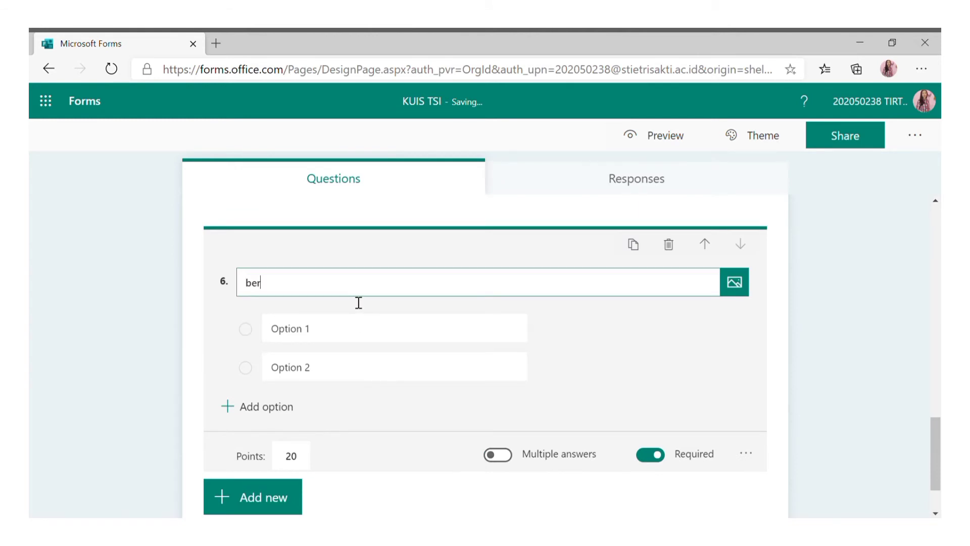
key("BackSpace")
type("Berikut ini adalah")
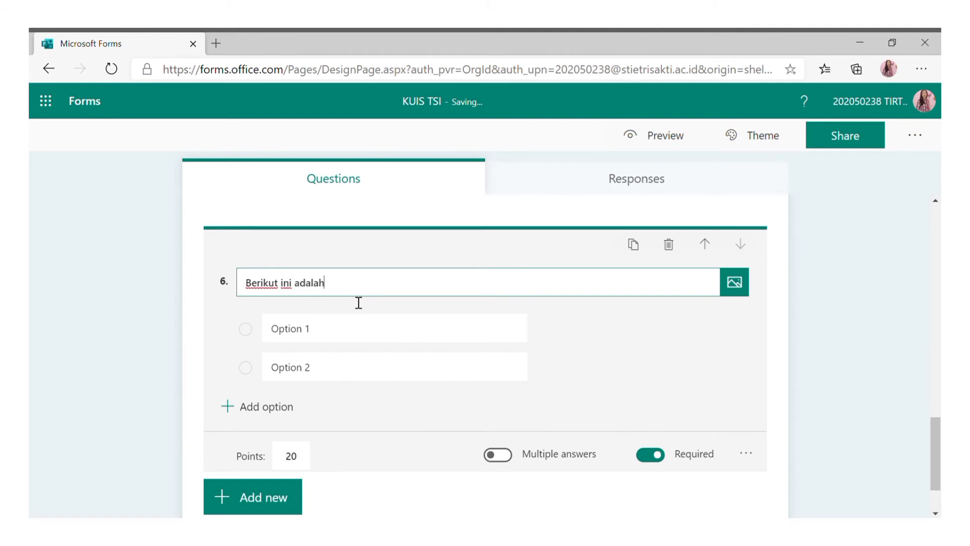
type(" kontrol fisik terhadap keamanan inform")
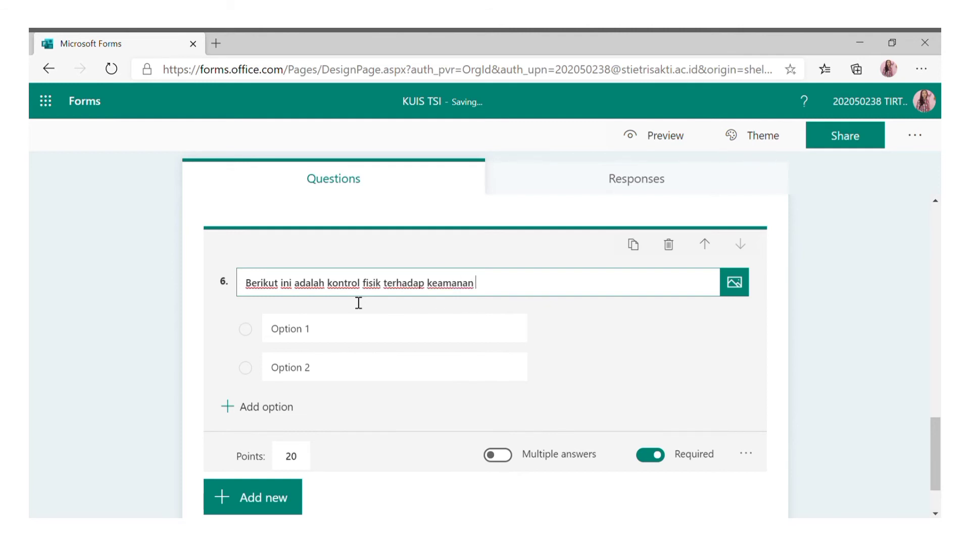
type("asi, KECUALI")
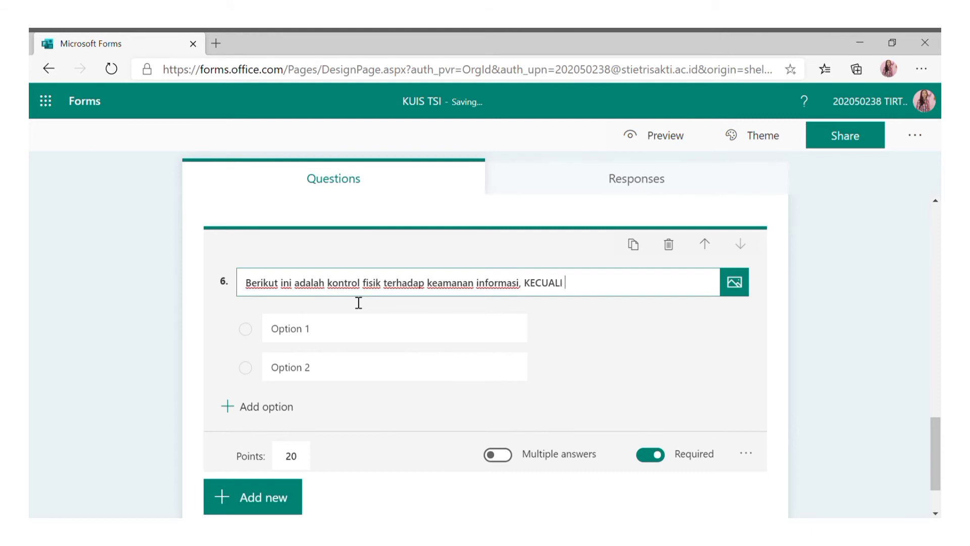
Enter question 6's options: Tembok, pintu, gerbang, alarm systems, username dan password.
left_click(369, 339)
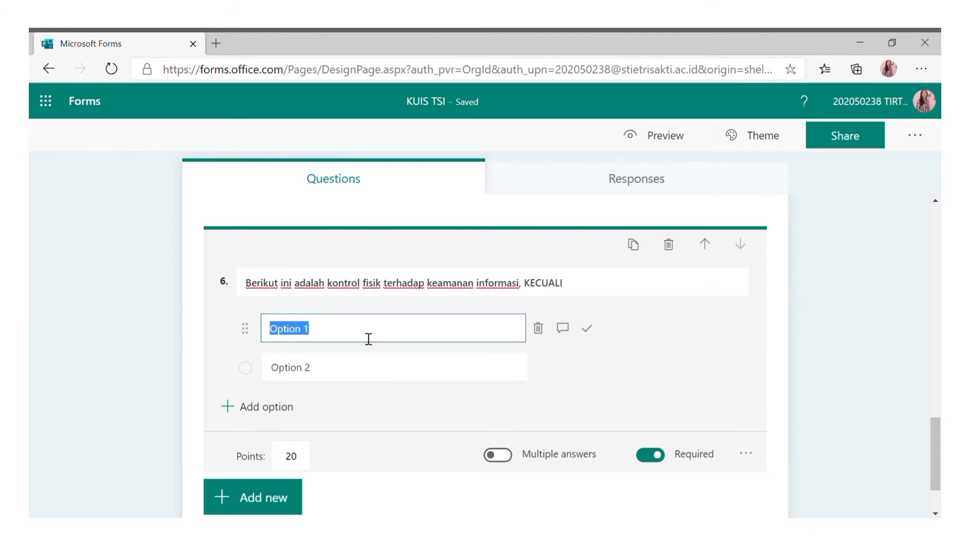
type("Tembok")
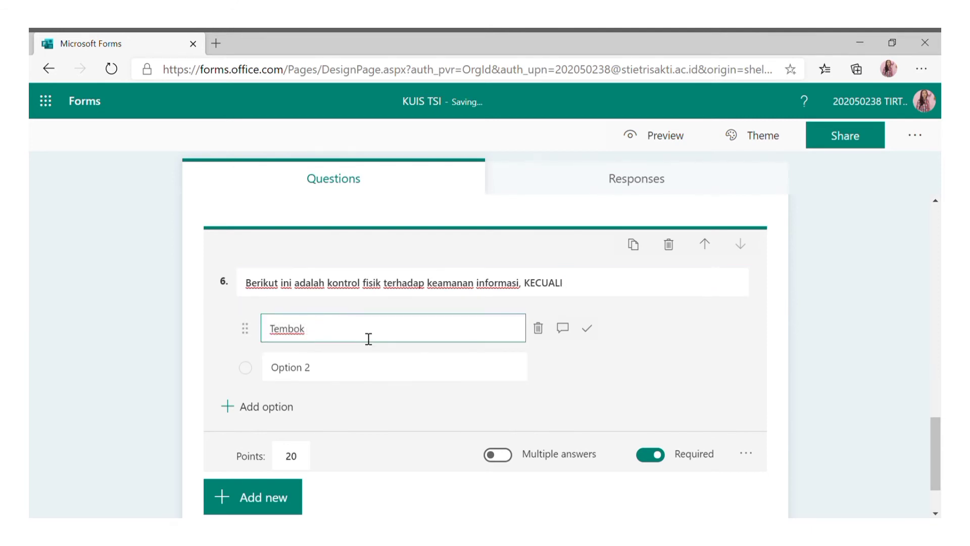
left_click(355, 367)
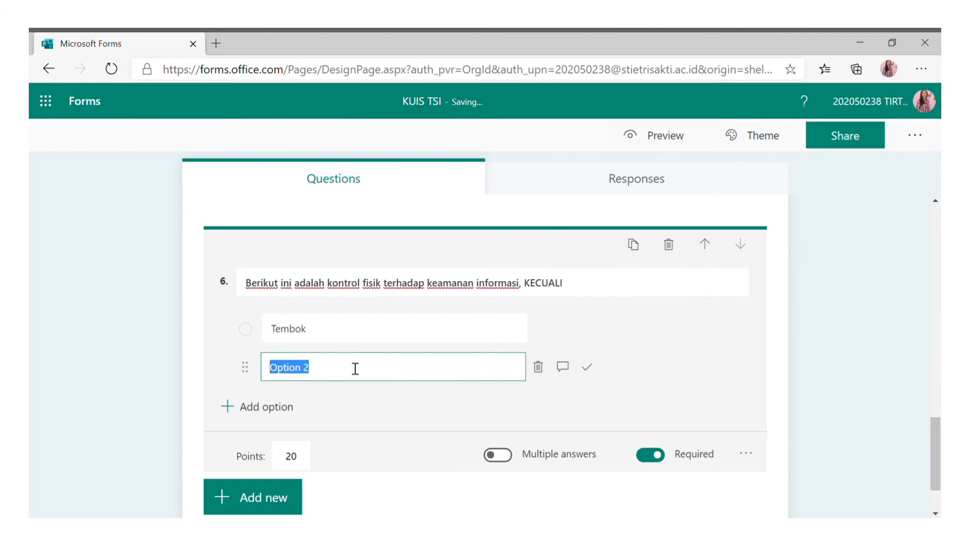
type("pintu")
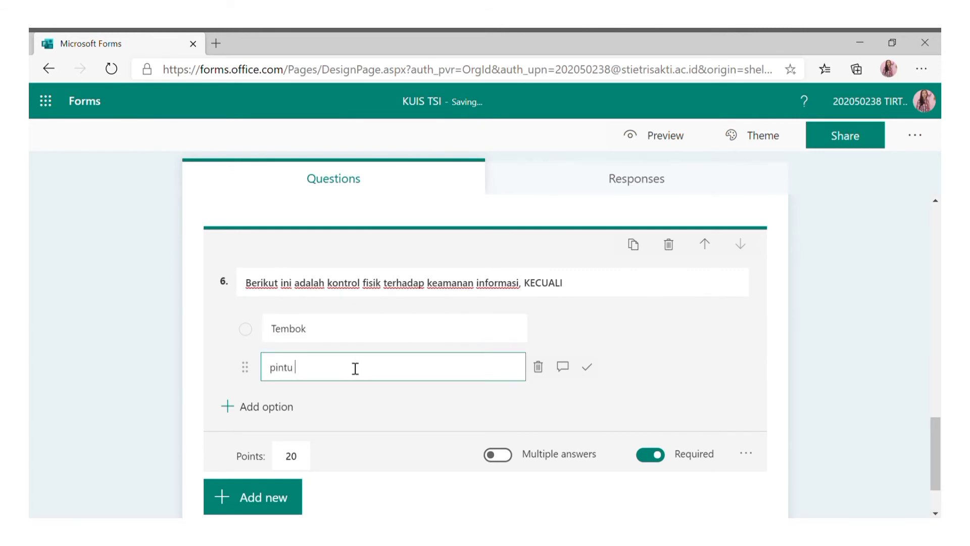
left_click(300, 405)
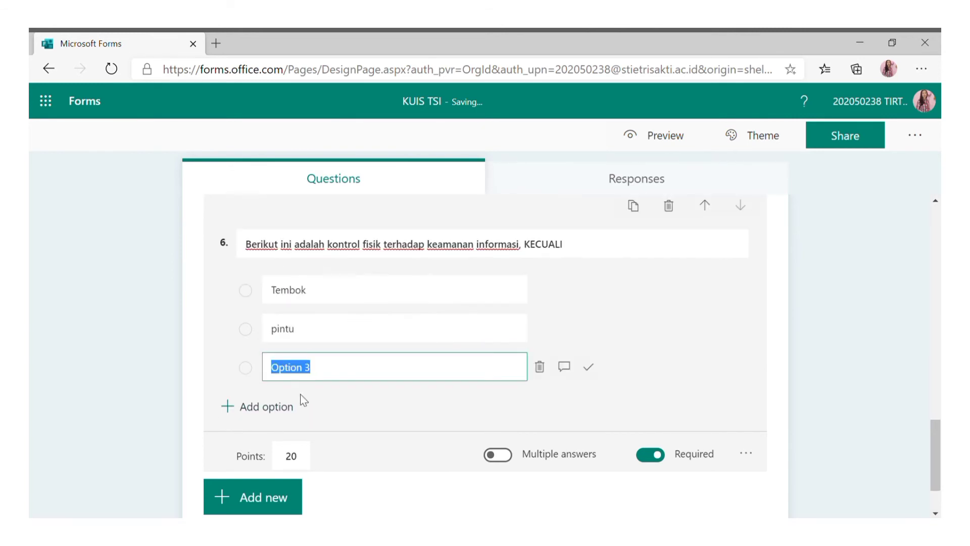
type("gerbang")
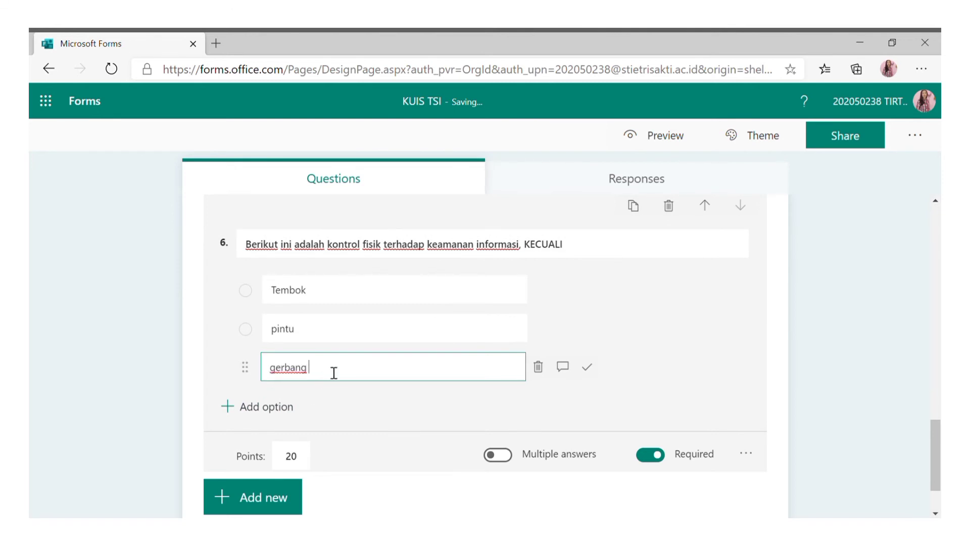
left_click(266, 410)
type("alarm systems")
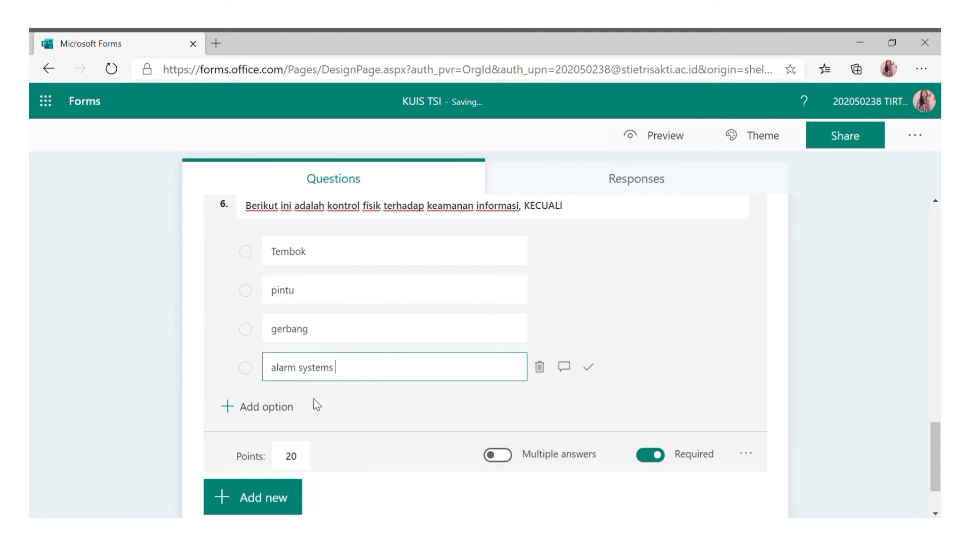
left_click(283, 407)
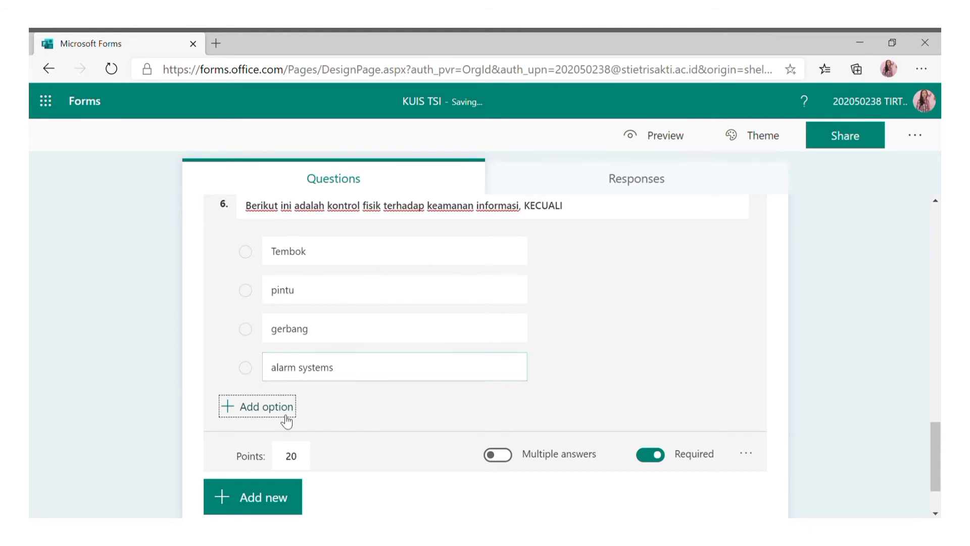
type("usern")
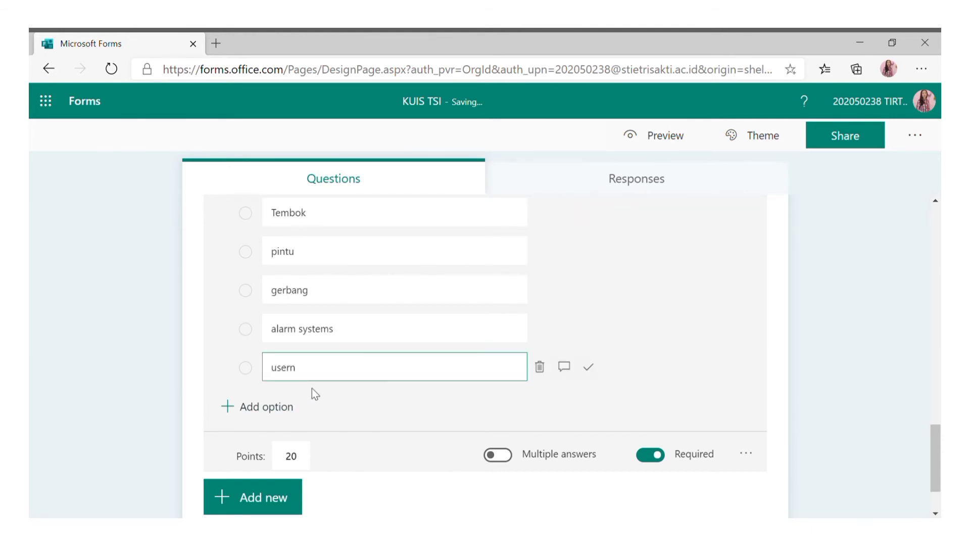
type("ame dan password")
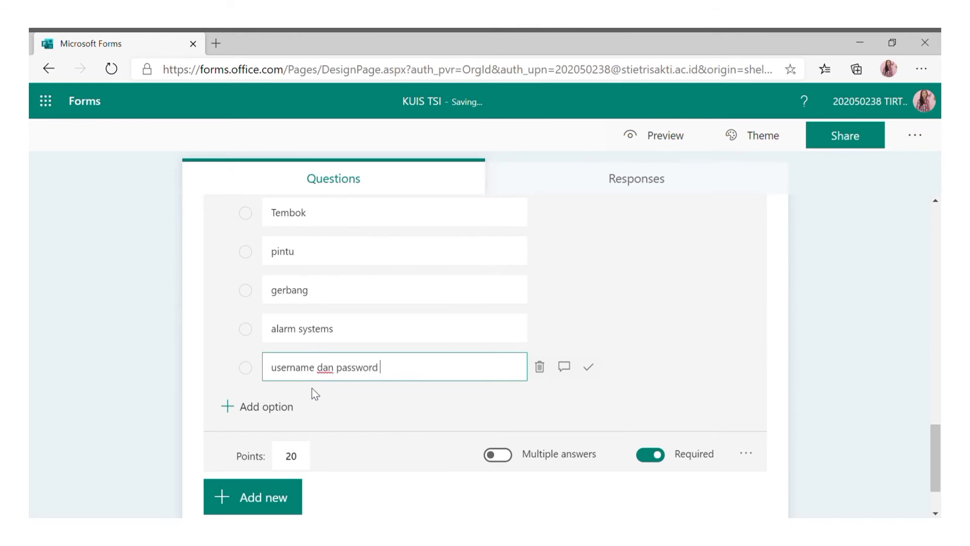
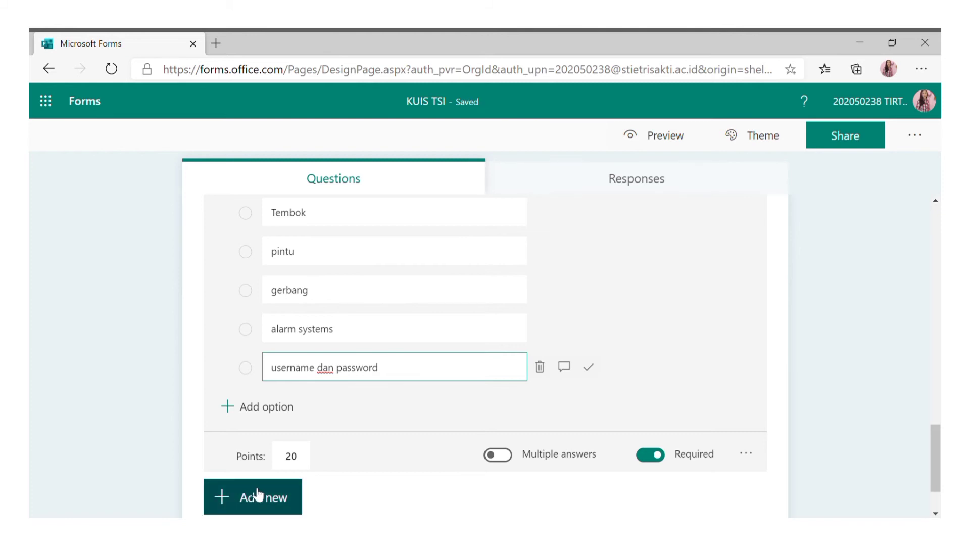
Add a Choice question titled 'Karakteristik dari big data' with five answer slots.
left_click(271, 500)
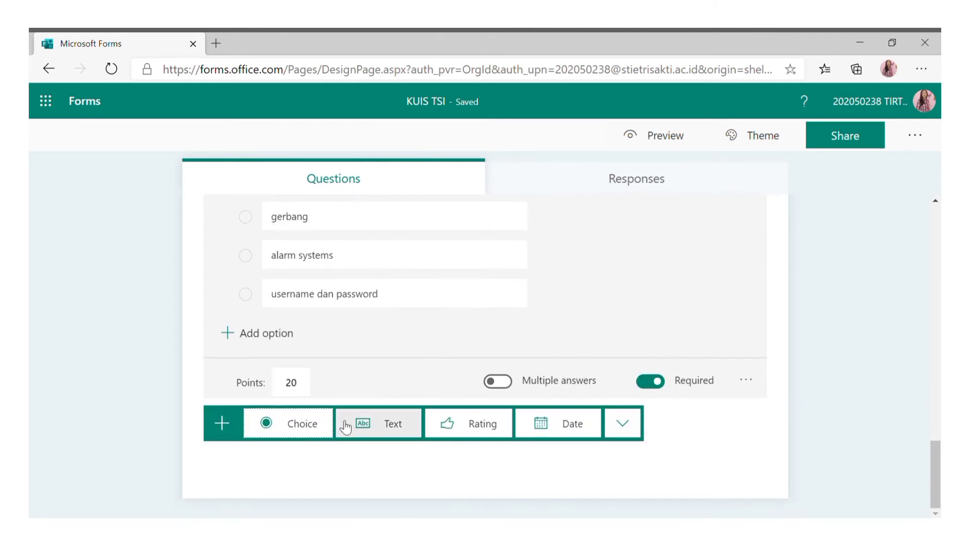
left_click(326, 425)
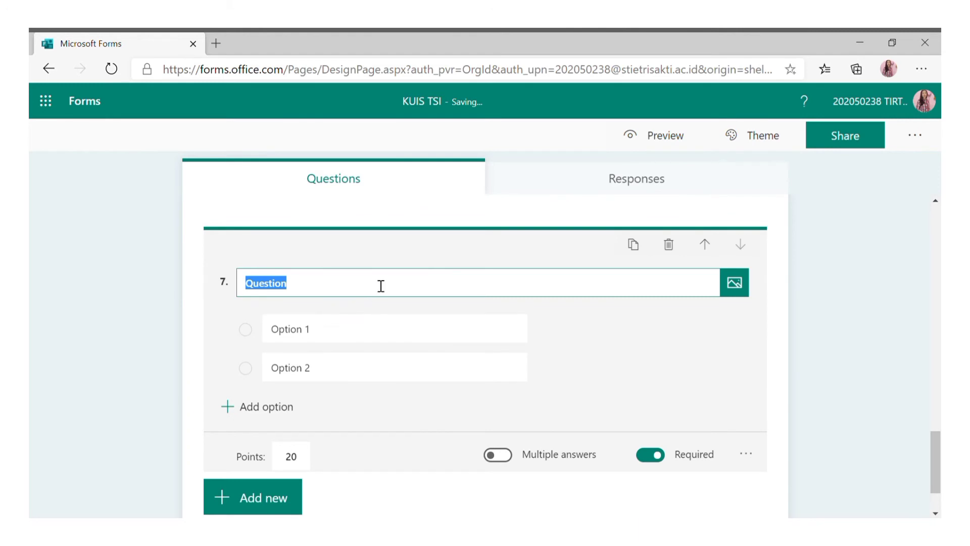
type("Kara")
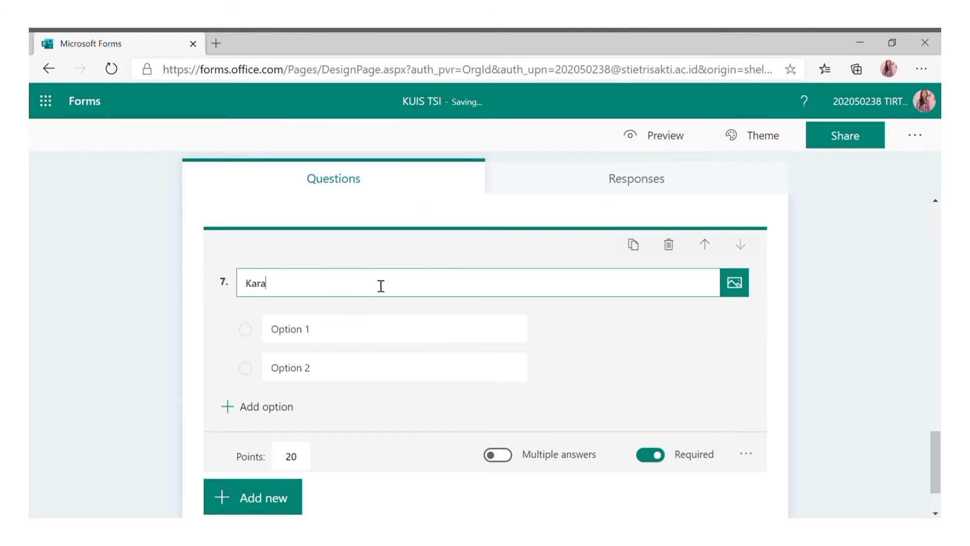
type("kterisi")
type("ik da")
type("ri big data")
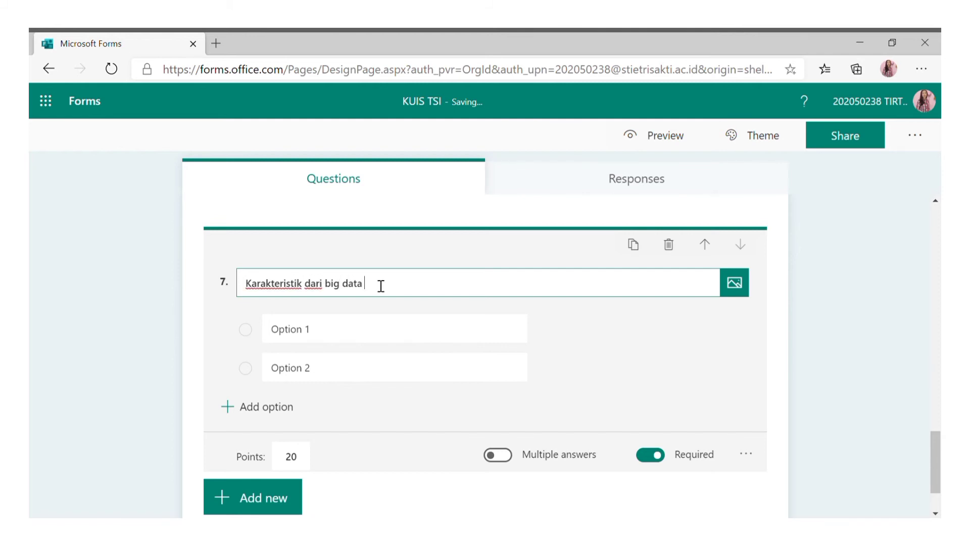
left_click(298, 407)
left_click(297, 408)
left_click(297, 407)
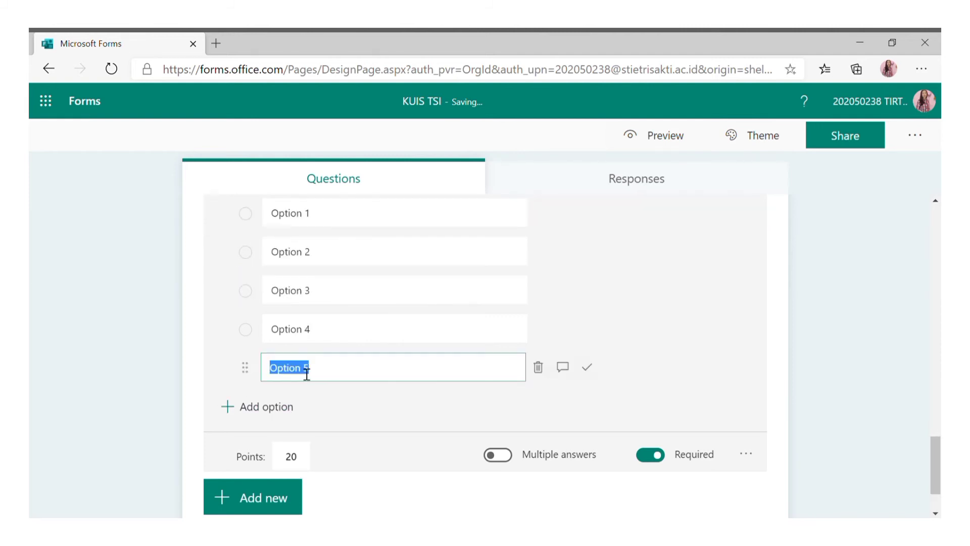
Fill in the options velocity, variety, veracity, value and volume.
left_click(339, 225)
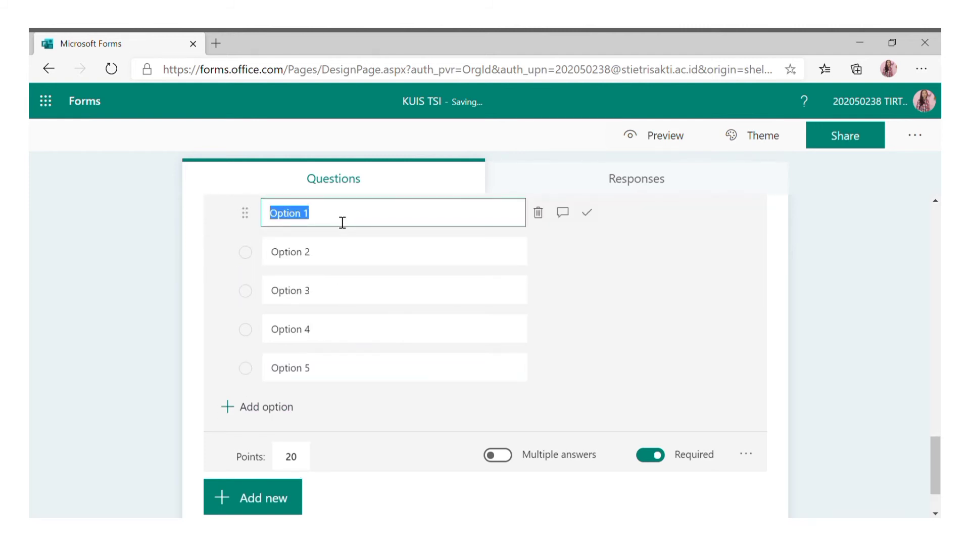
type("veloc")
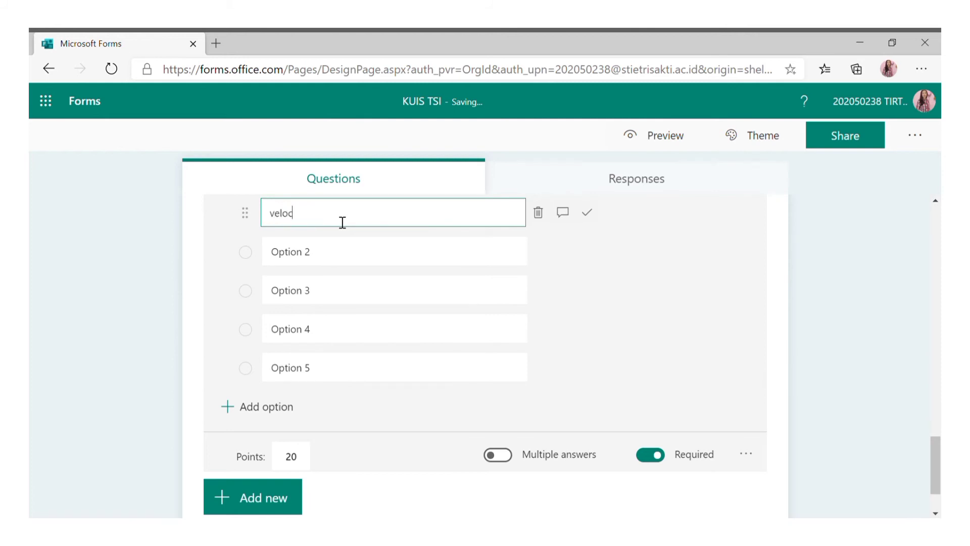
type("ity")
left_click(353, 257)
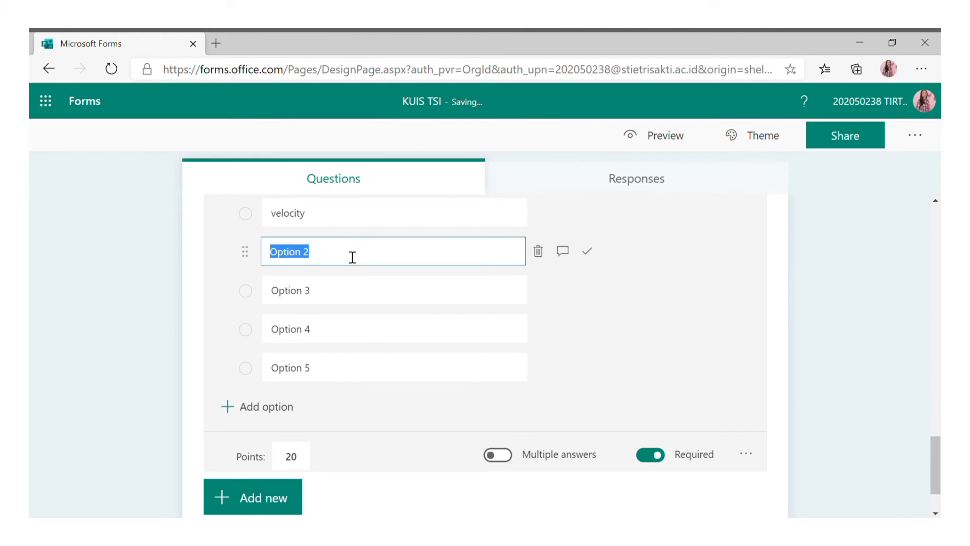
type("variety")
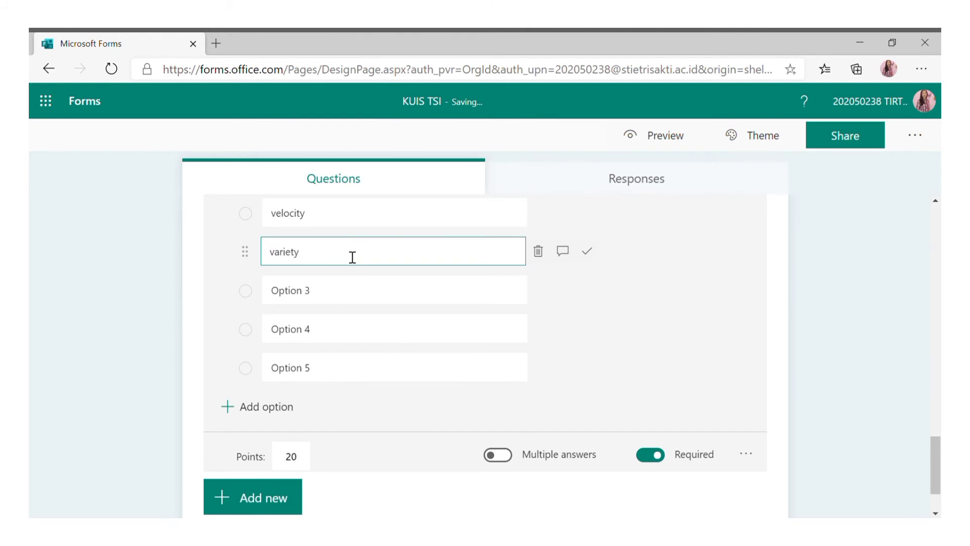
left_click(347, 301)
type("veracity")
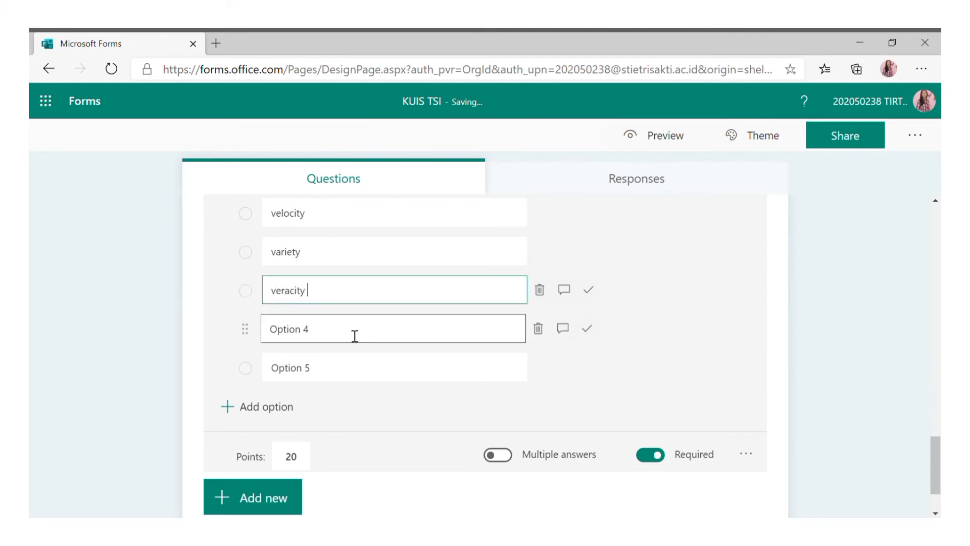
left_click(355, 329)
type("value")
left_click(353, 369)
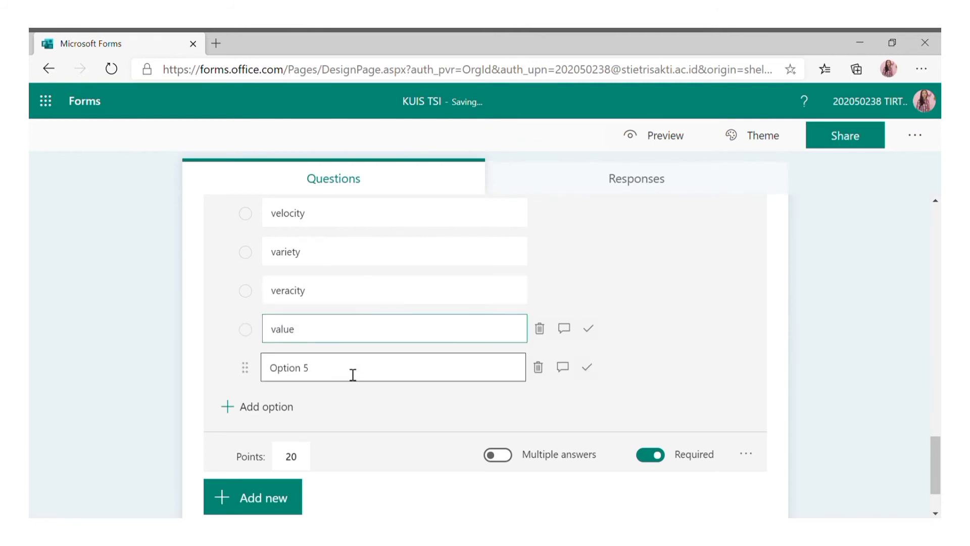
type("volume")
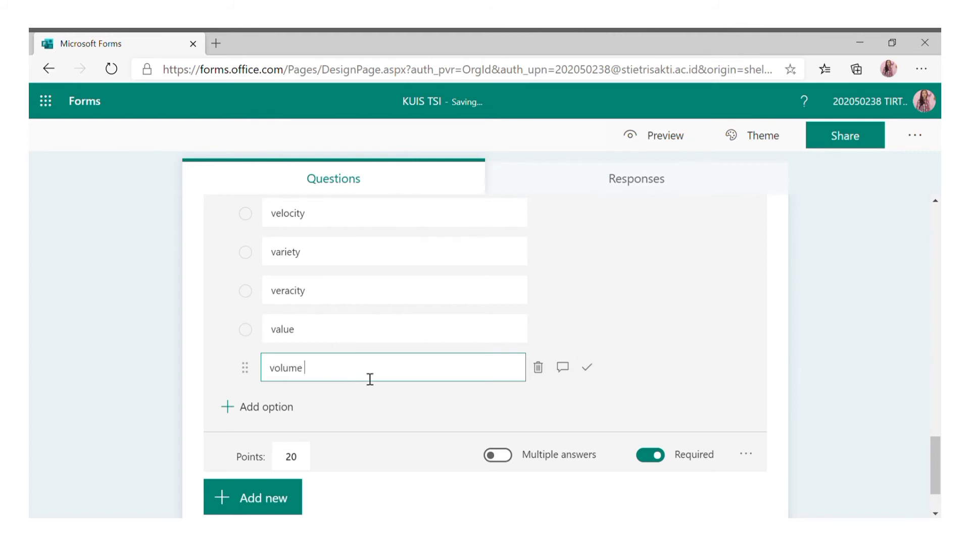
Turn on Multiple answers for question 7.
left_click(511, 455)
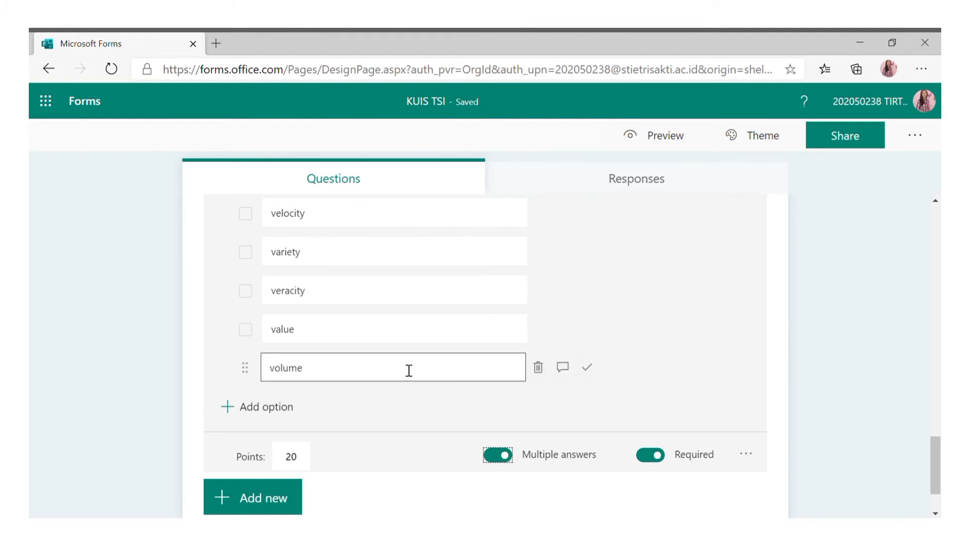
scroll(399, 364, "down", 1)
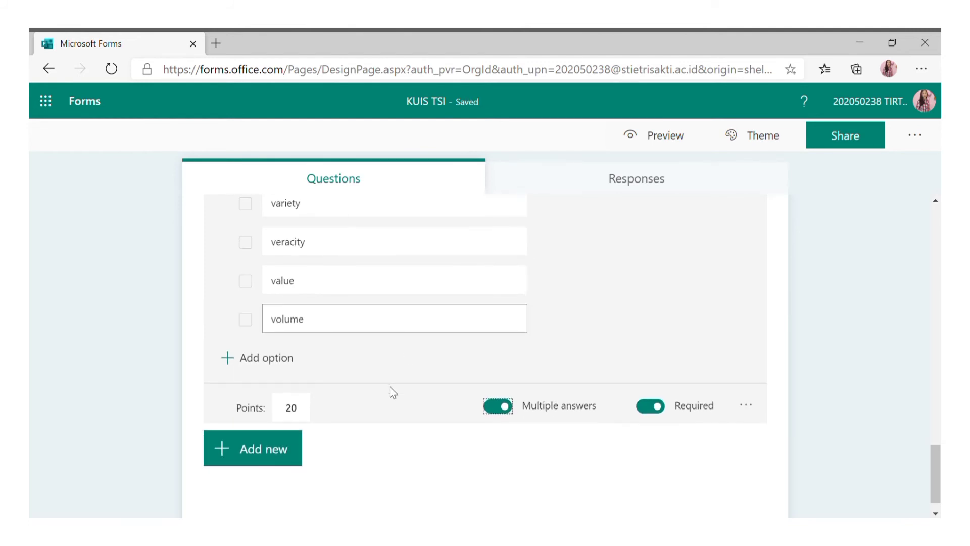
left_click(287, 453)
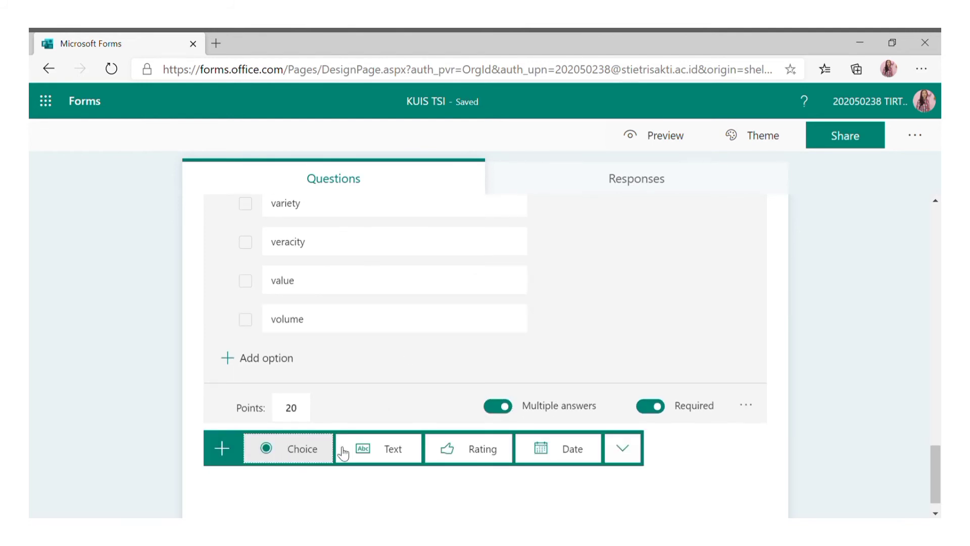
Add a Ranking question titled 'Urutan dari data hierarchy' with five items.
left_click(610, 448)
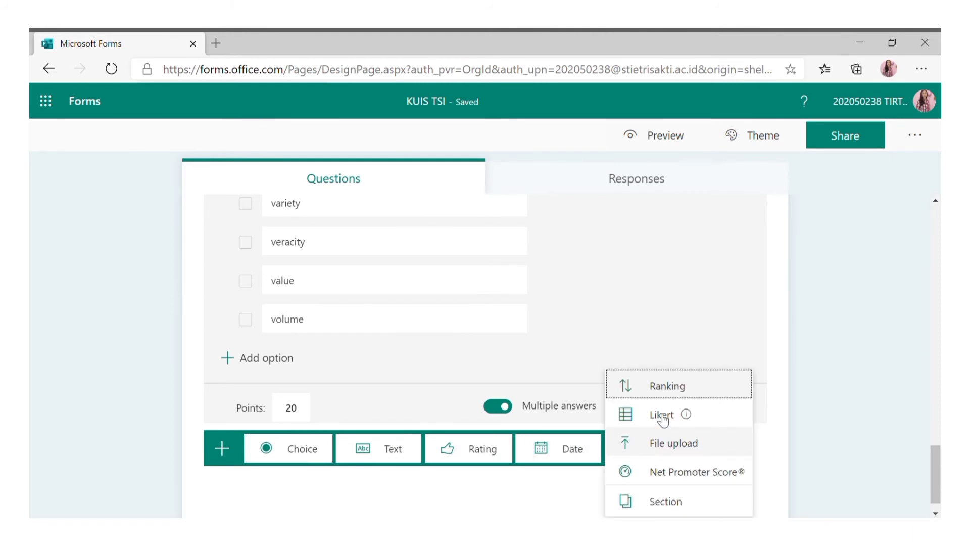
left_click(667, 387)
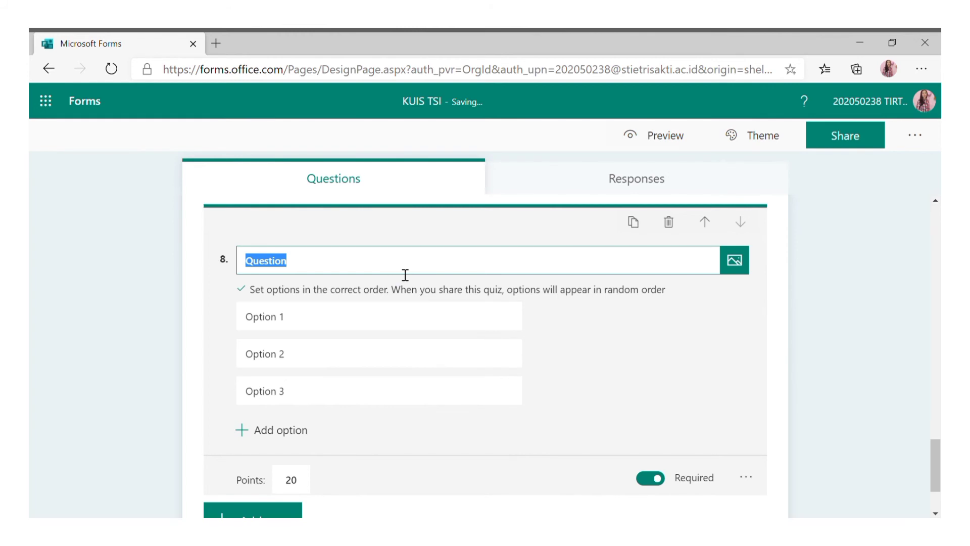
type("Uru")
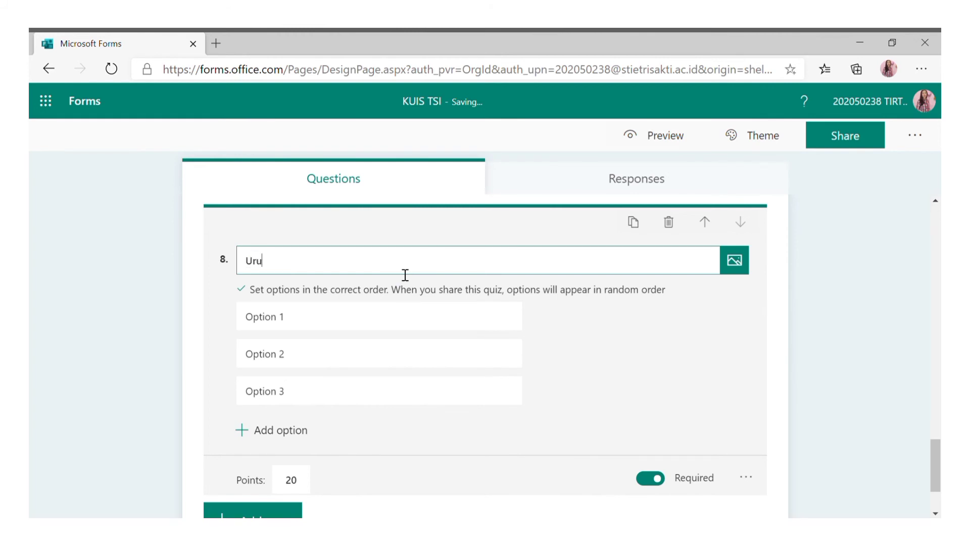
type("tan dari data hierarchy")
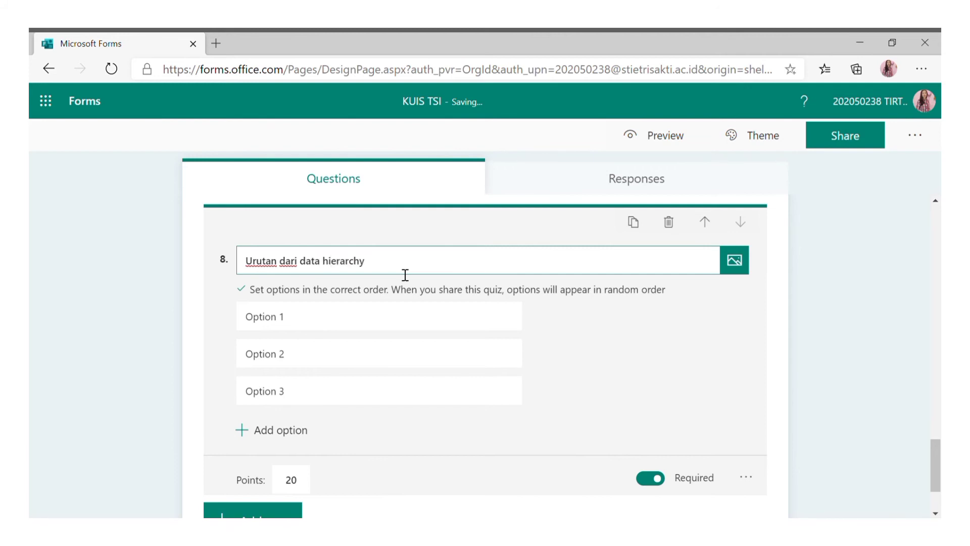
left_click(282, 430)
left_click(282, 430)
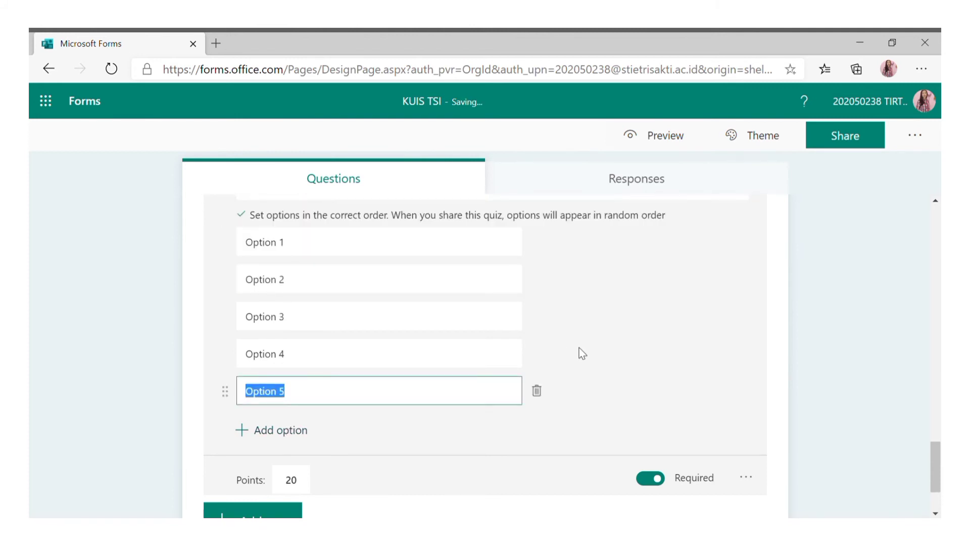
Enter the ranking items byte, field, bit, database and data field/table.
left_click(435, 255)
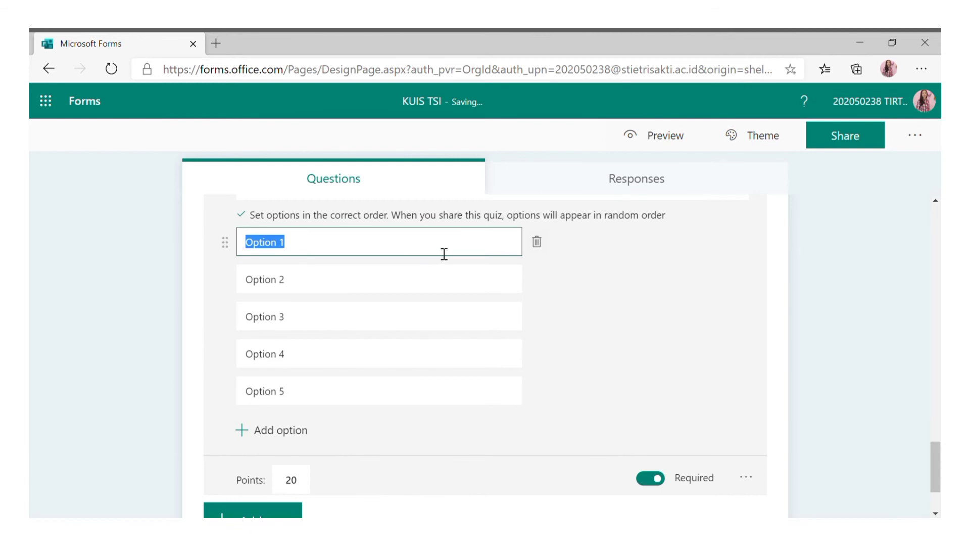
type("byte")
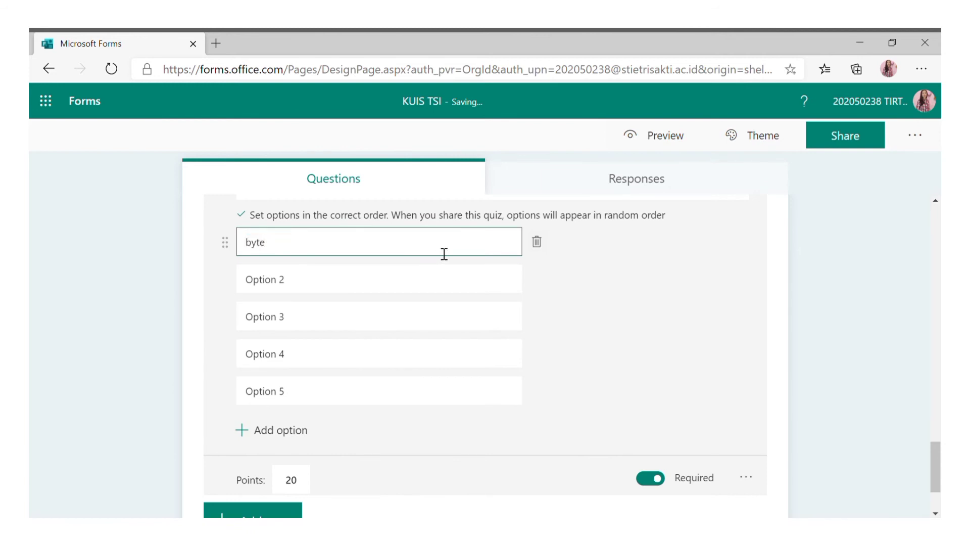
left_click(458, 286)
type("field")
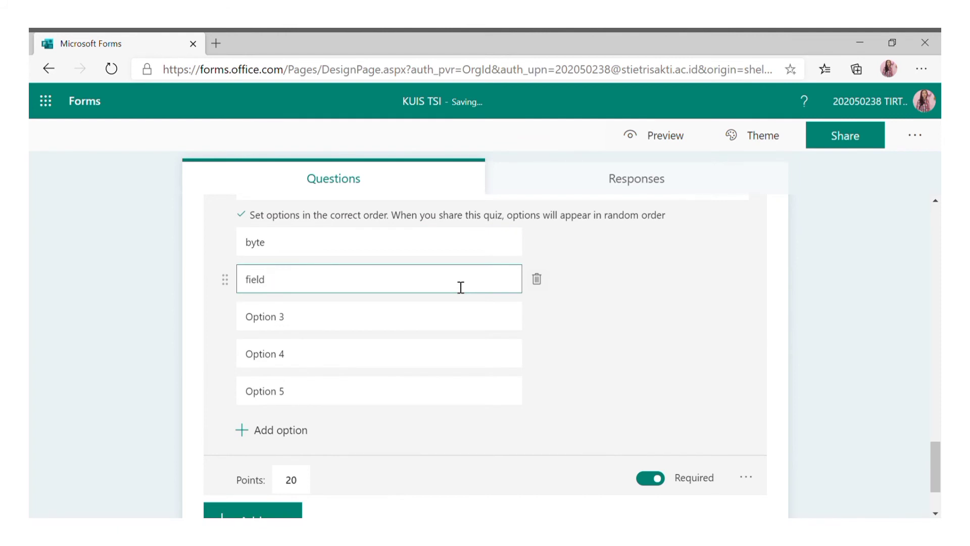
left_click(424, 326)
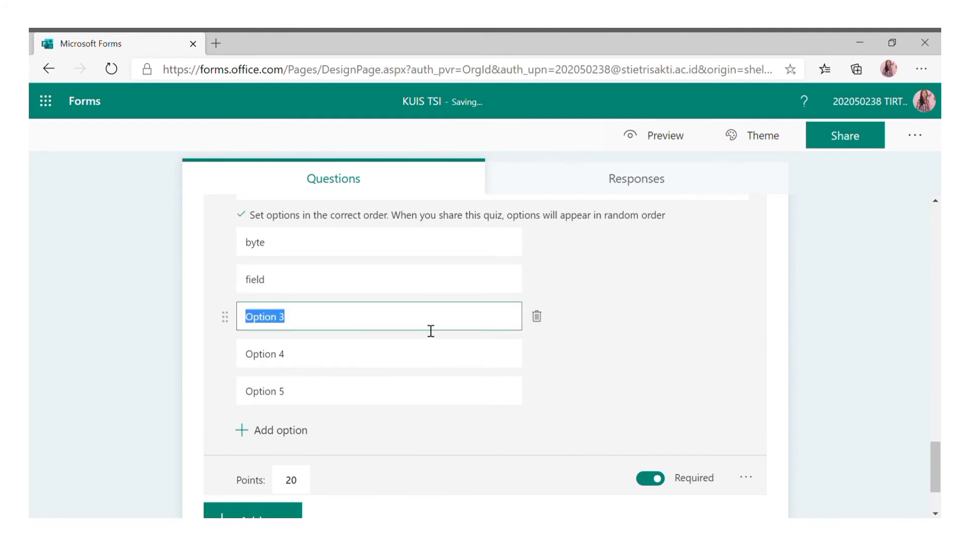
type("bit")
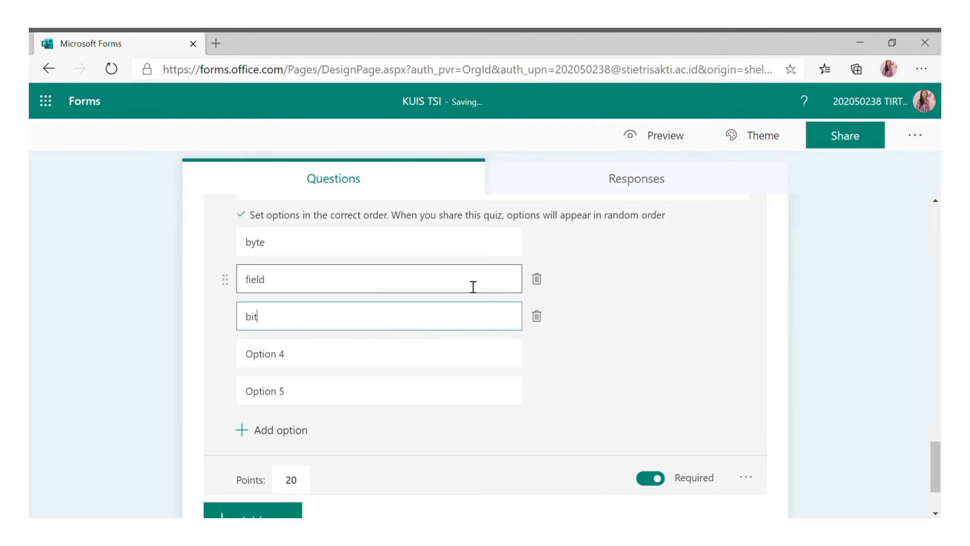
left_click(390, 355)
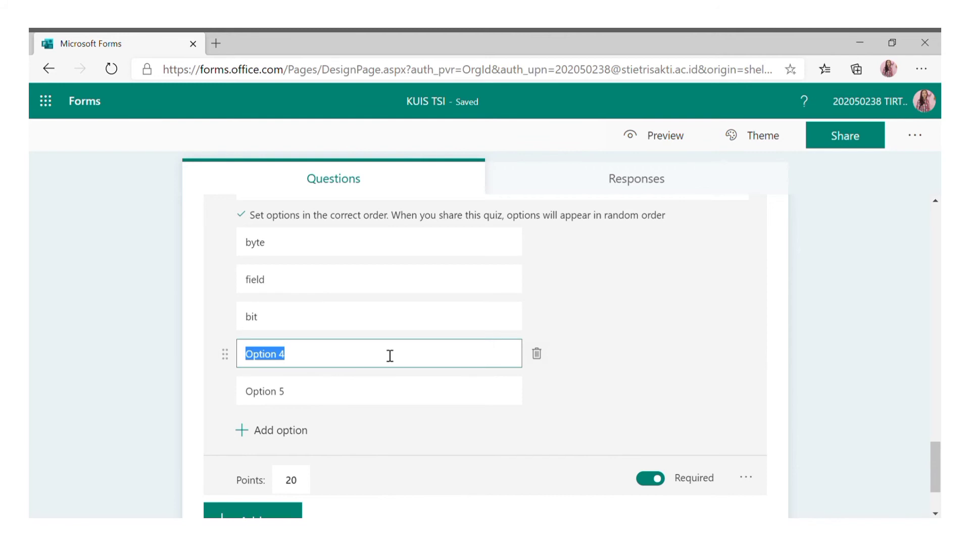
type("database")
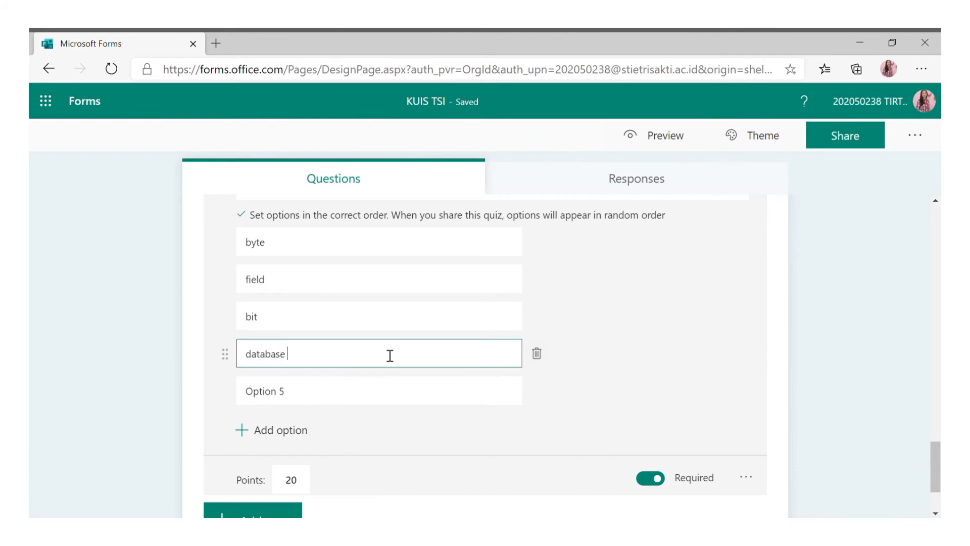
left_click(376, 396)
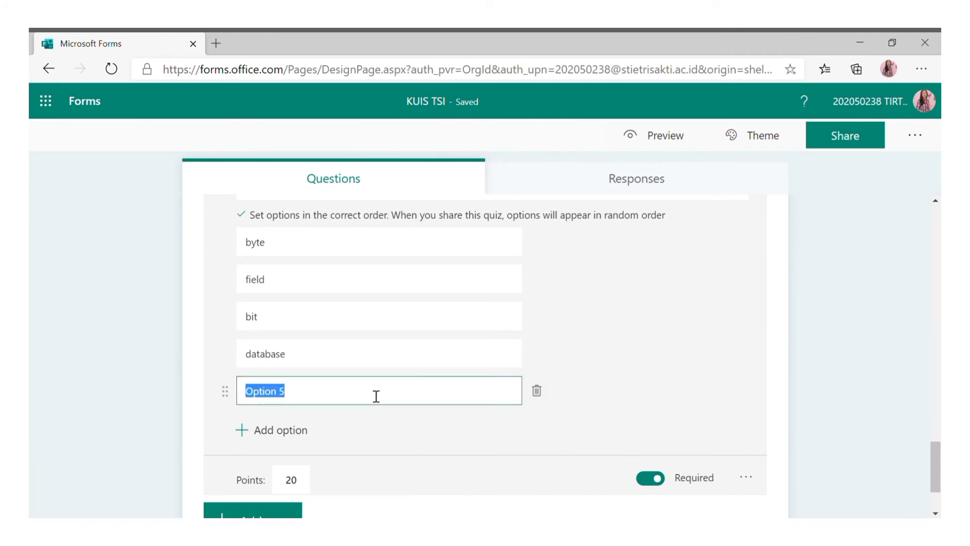
type("data fi")
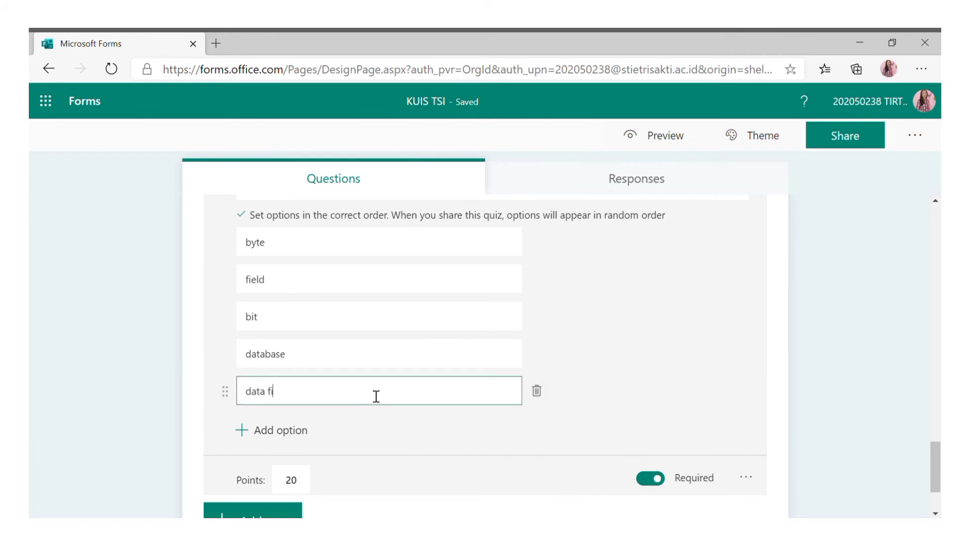
type("eld/table")
scroll(335, 407, "up", 3)
scroll(368, 401, "down", 5)
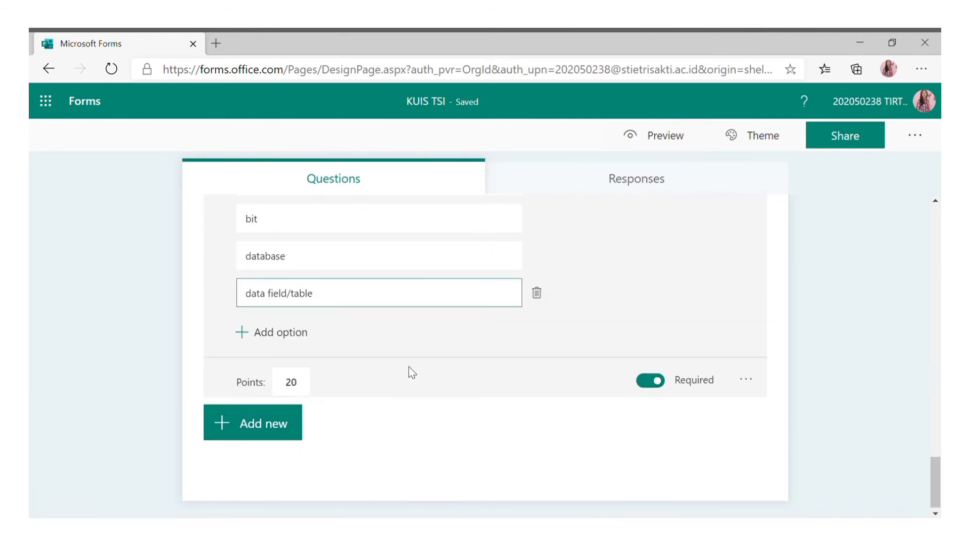
scroll(559, 270, "up", 1)
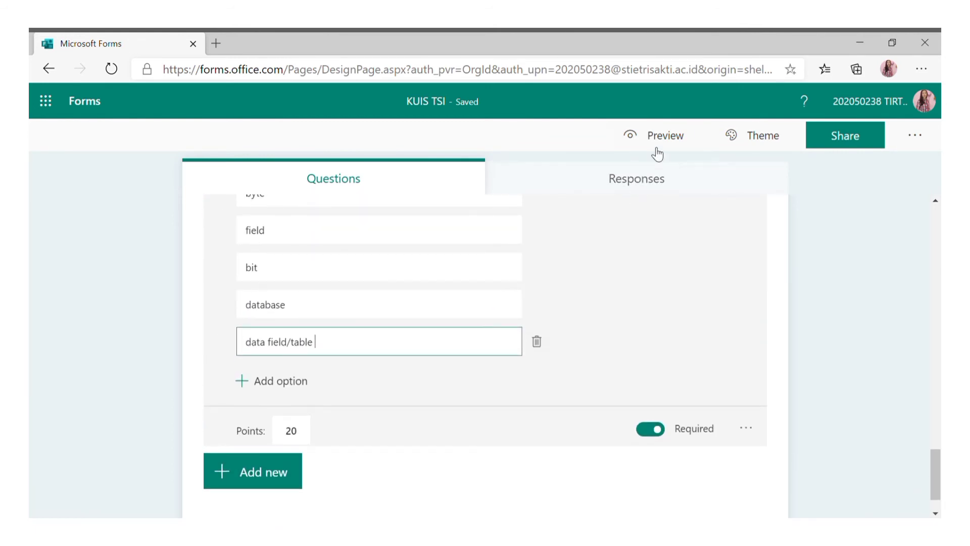
Apply the orange office-scene illustration as the KUIS TSI theme.
left_click(756, 135)
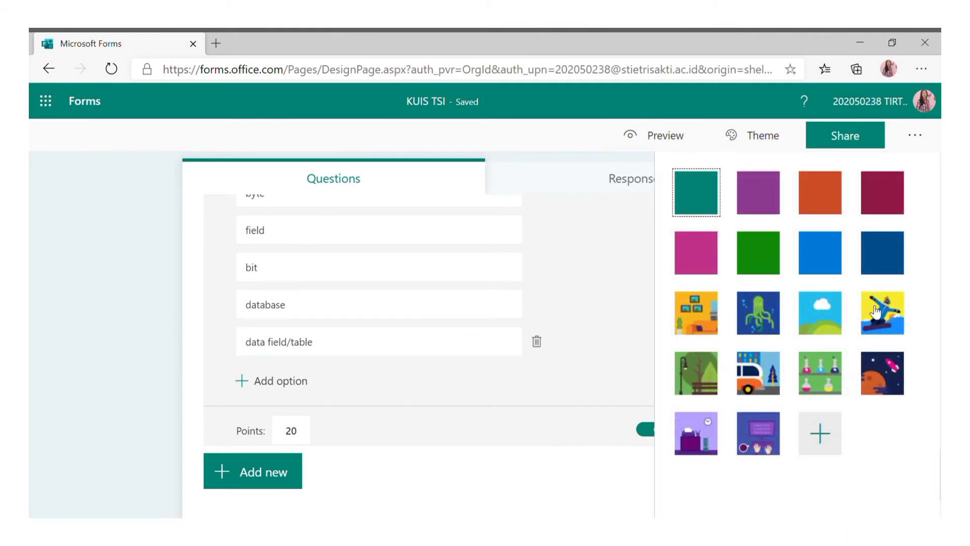
left_click(706, 320)
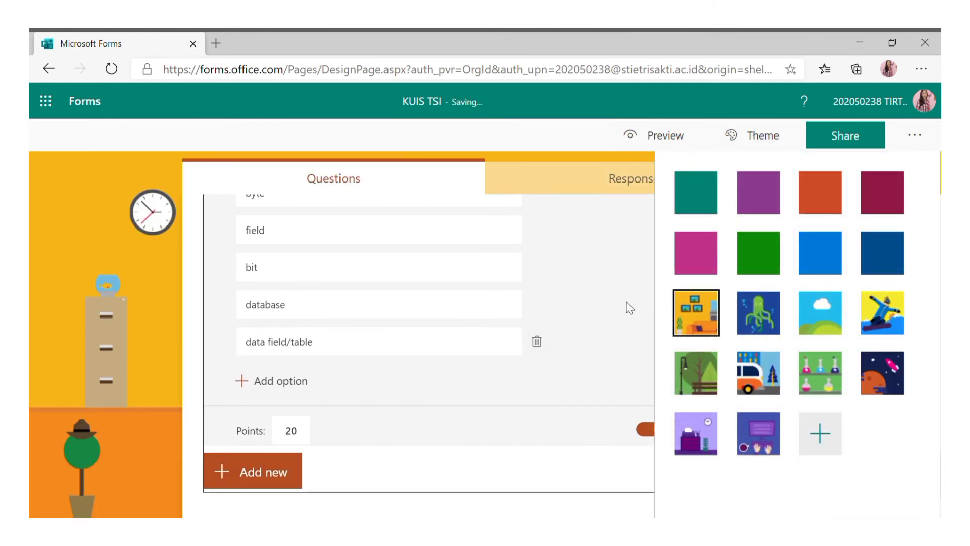
left_click(626, 302)
scroll(616, 297, "up", 5)
scroll(556, 318, "up", 1)
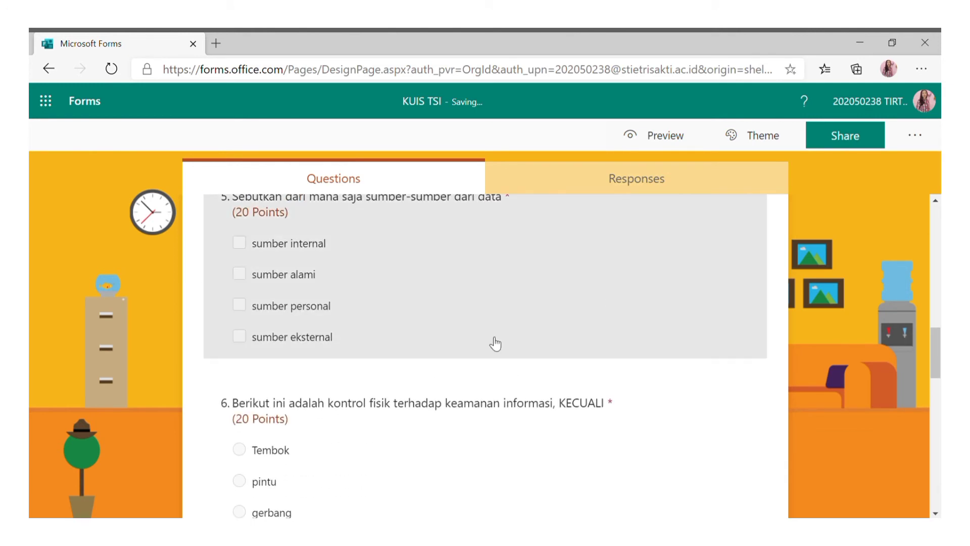
scroll(580, 277, "up", 4)
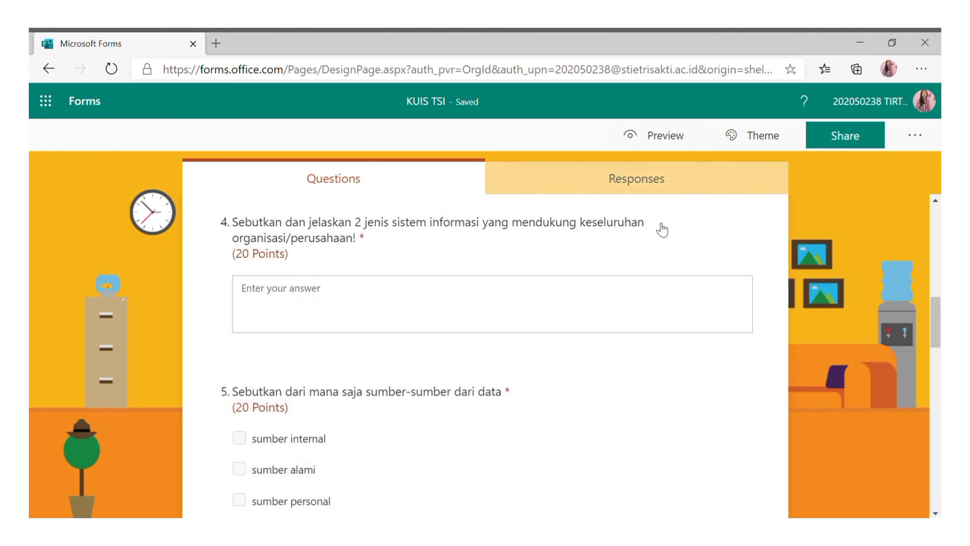
scroll(641, 234, "up", 10)
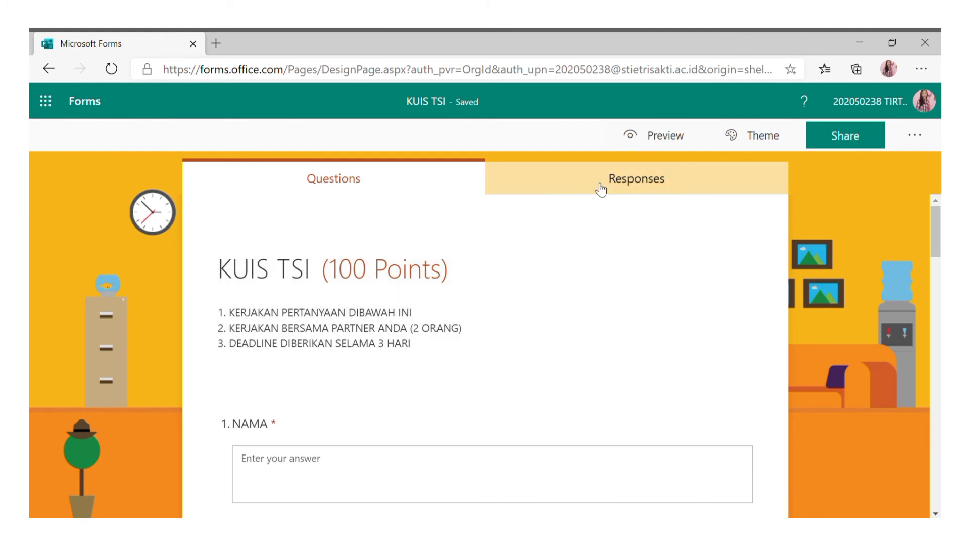
left_click(626, 147)
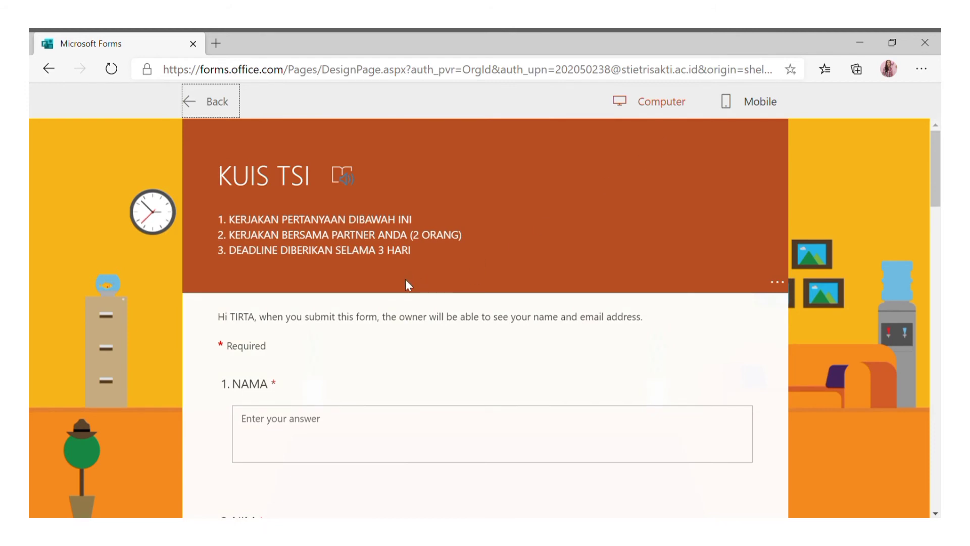
Scroll through the computer preview of KUIS TSI down to ranking question 8.
scroll(384, 332, "down", 7)
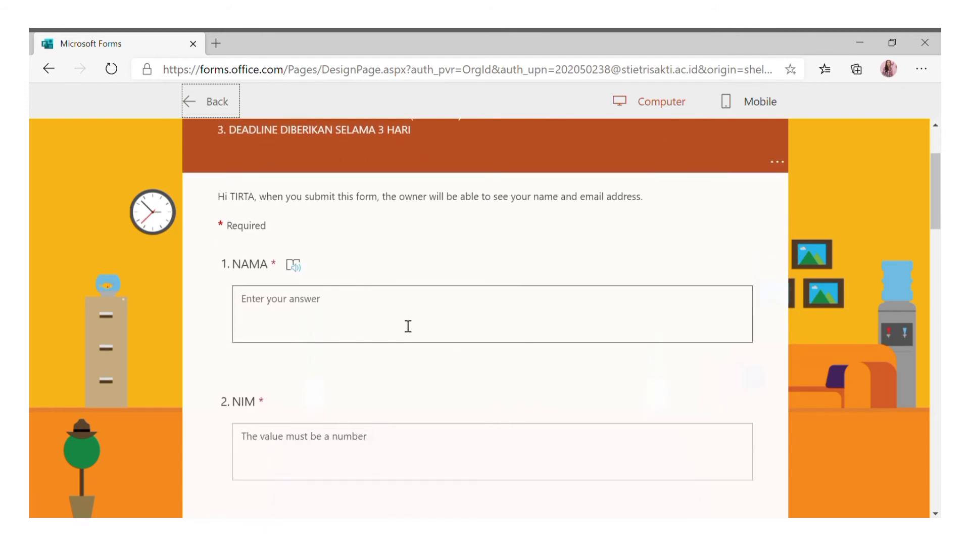
scroll(403, 321, "down", 6)
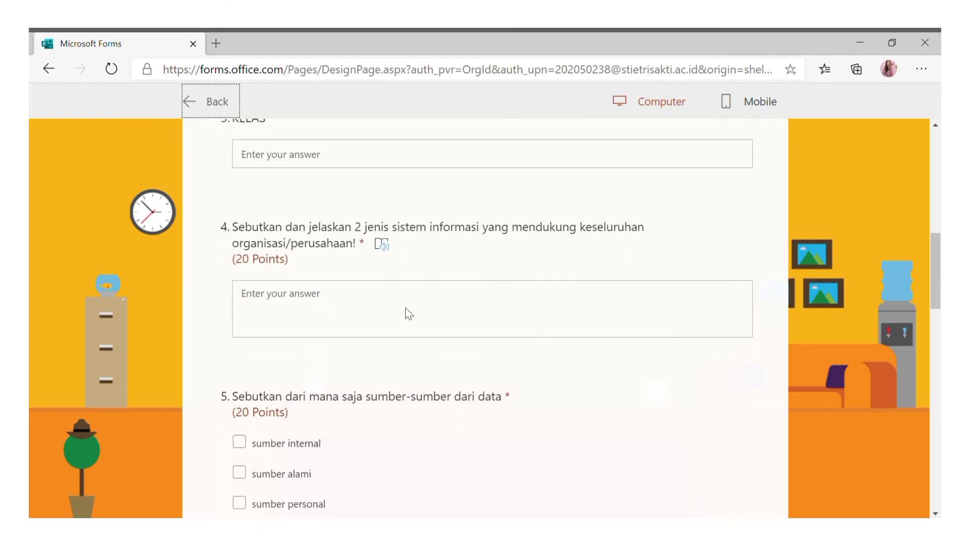
scroll(405, 309, "down", 1)
scroll(409, 313, "down", 5)
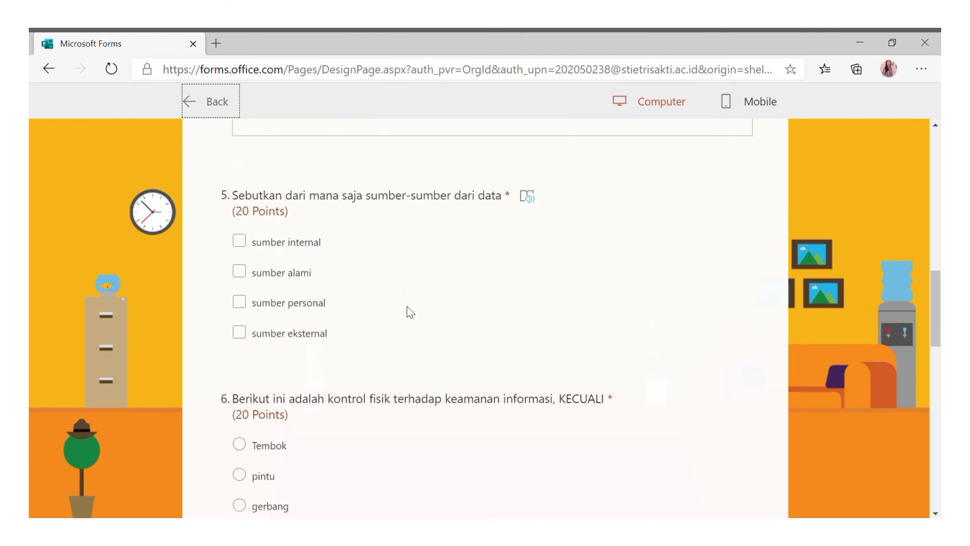
scroll(417, 311, "down", 10)
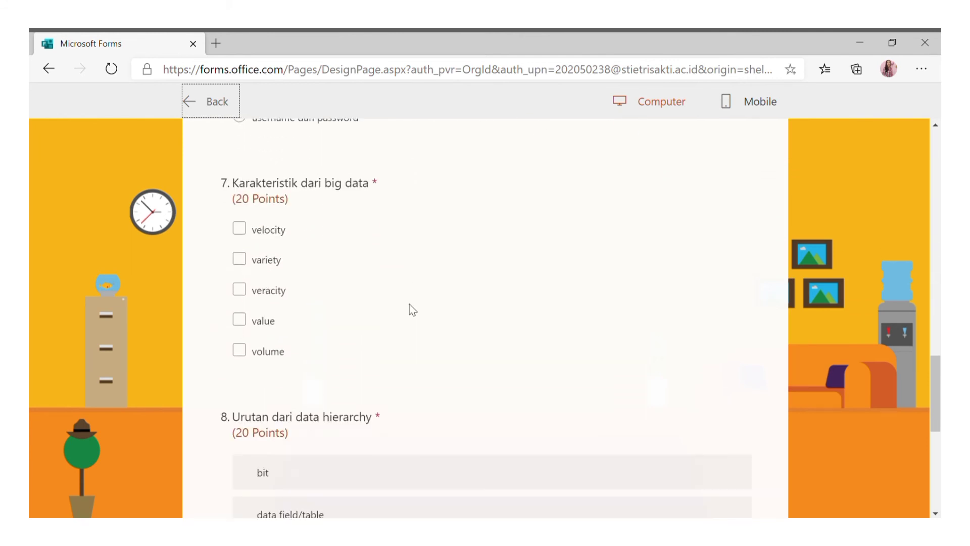
scroll(424, 282, "up", 1)
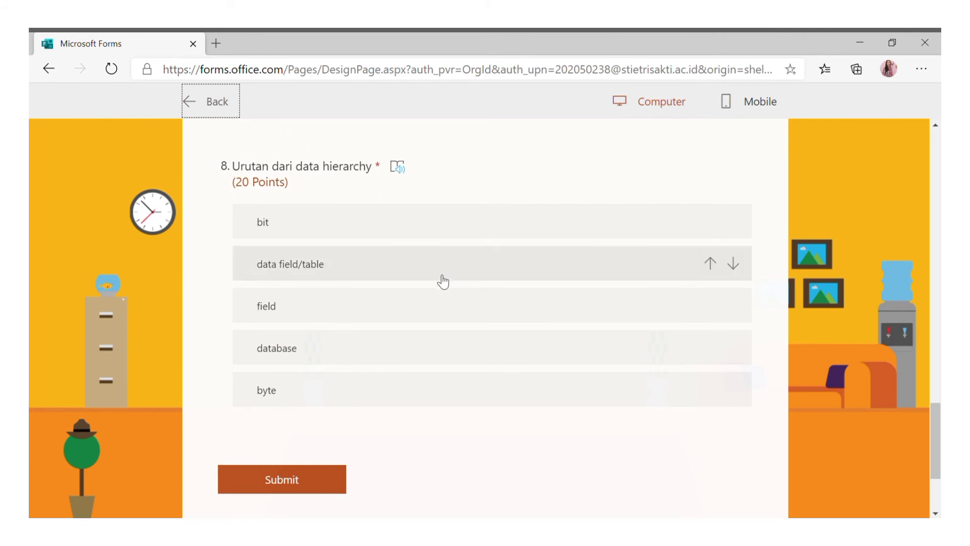
scroll(442, 281, "down", 4)
scroll(442, 290, "up", 5)
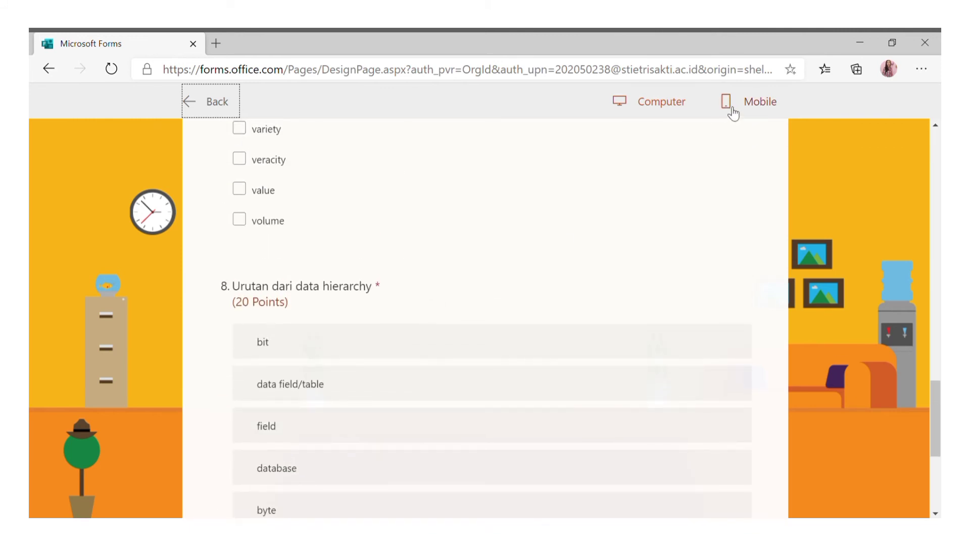
left_click(731, 114)
Scroll the phone-layout preview from the top down to question 8's ranking items.
scroll(495, 258, "up", 15)
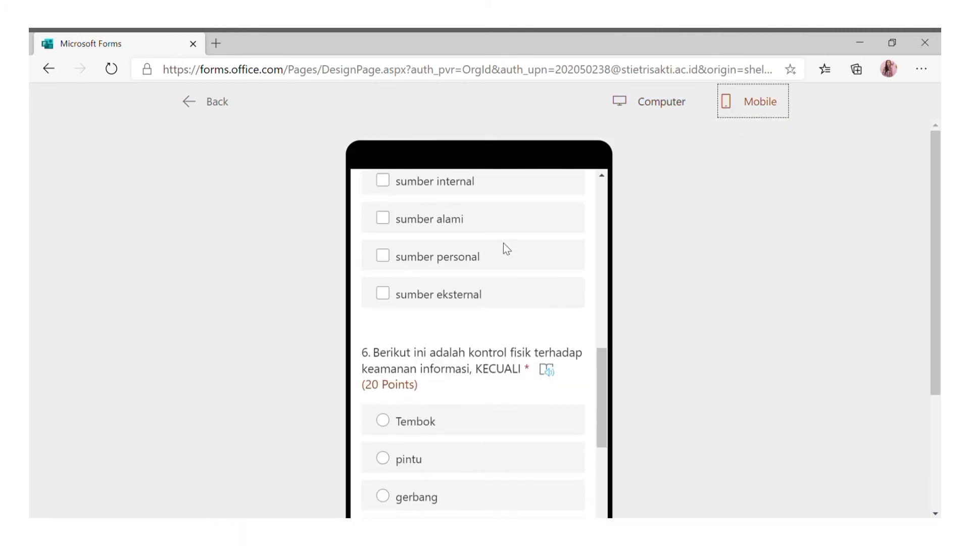
scroll(531, 264, "up", 8)
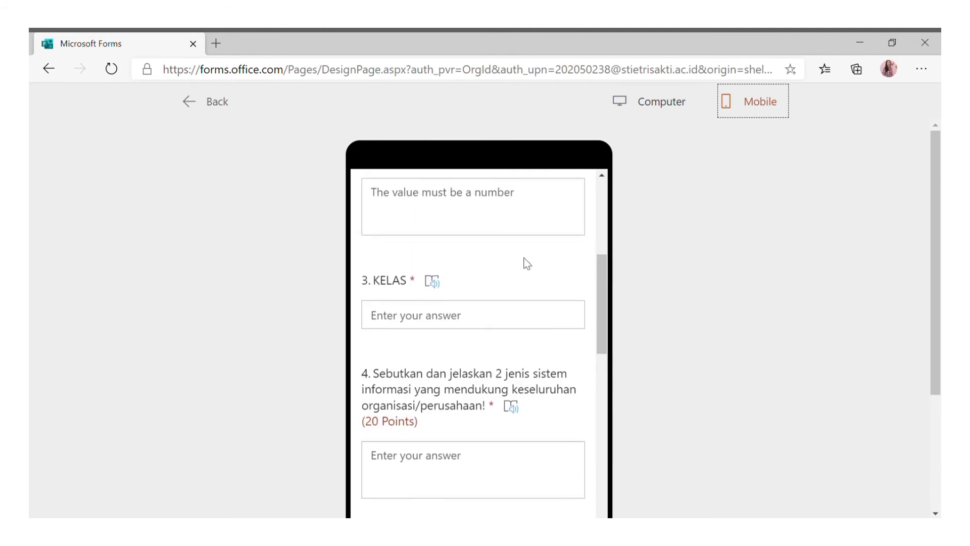
scroll(527, 262, "up", 2)
scroll(527, 263, "down", 5)
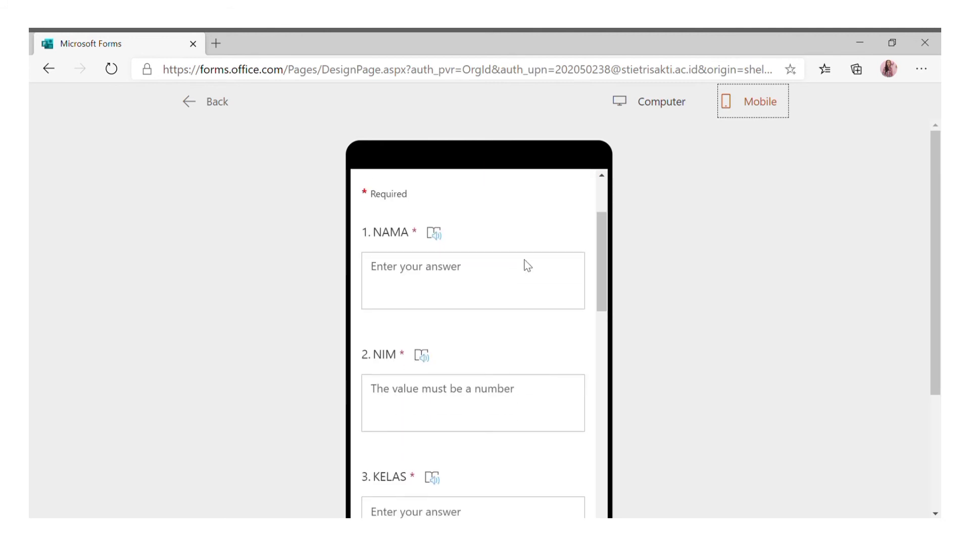
scroll(527, 265, "down", 7)
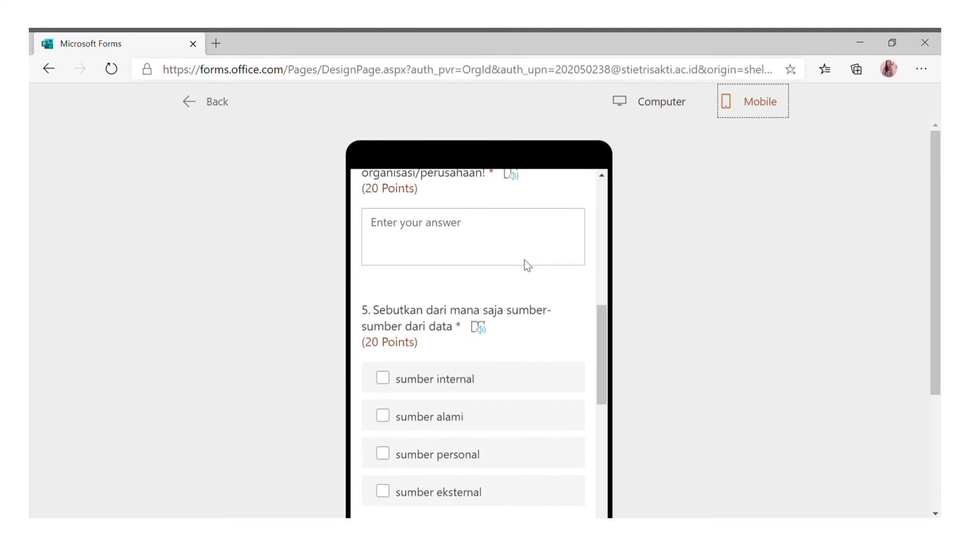
scroll(529, 268, "down", 10)
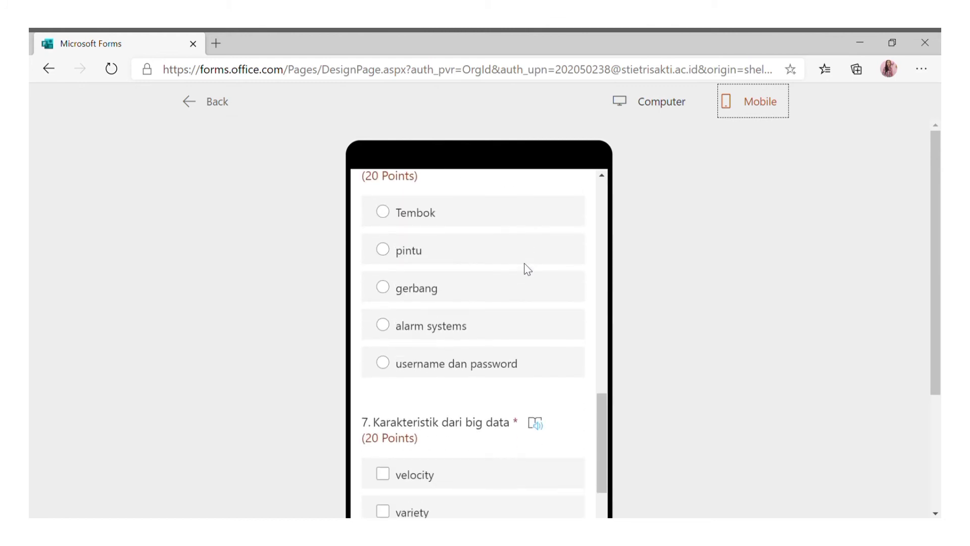
scroll(530, 271, "down", 5)
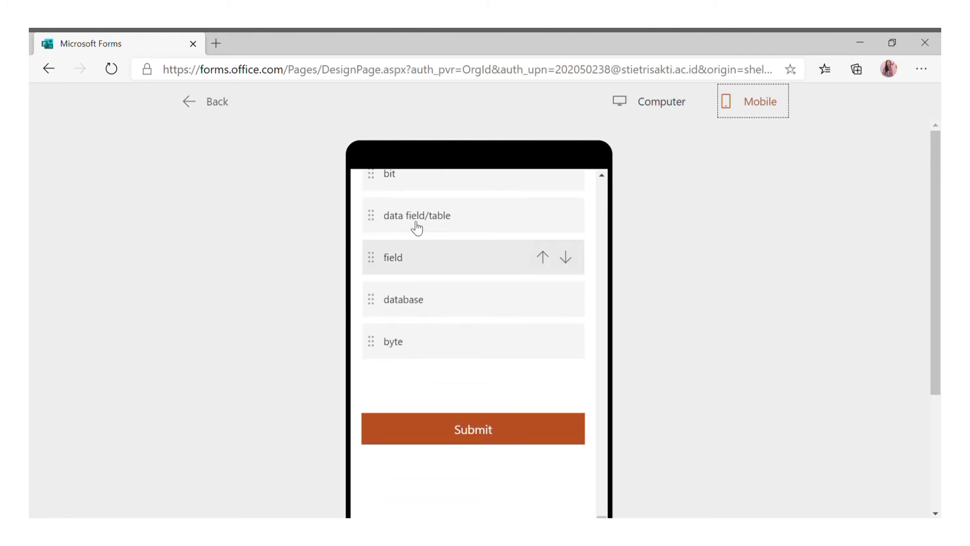
Return to editing and keep the quiz answerable only by people in the organization.
left_click(216, 112)
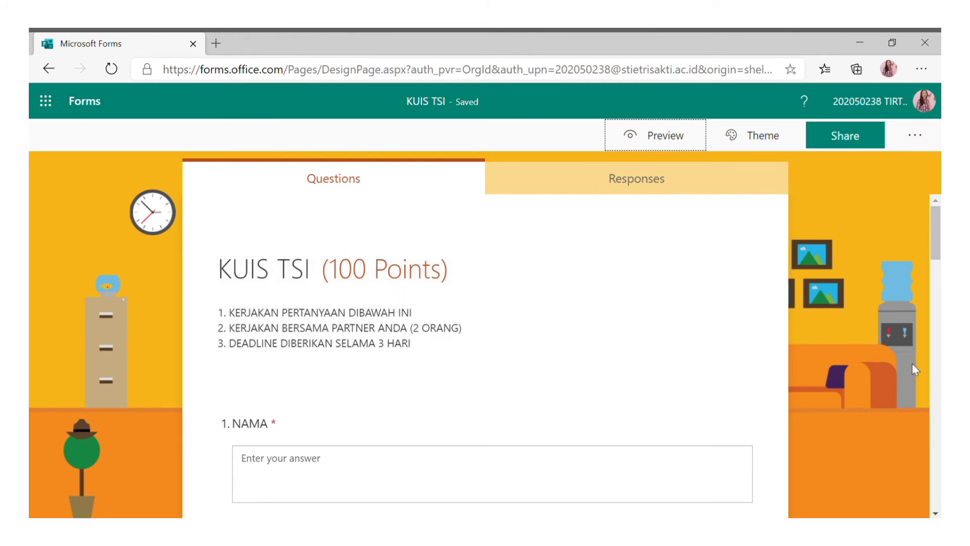
left_click(869, 146)
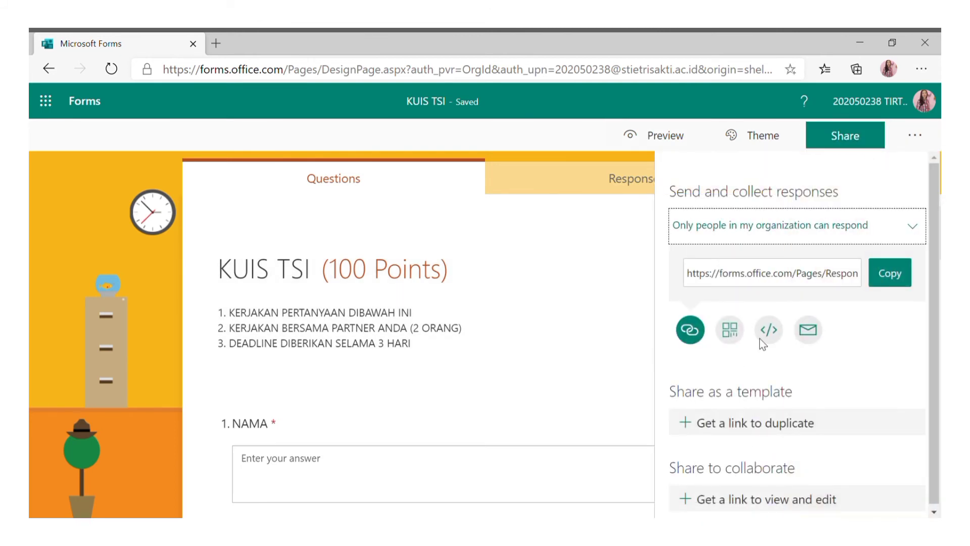
left_click(894, 227)
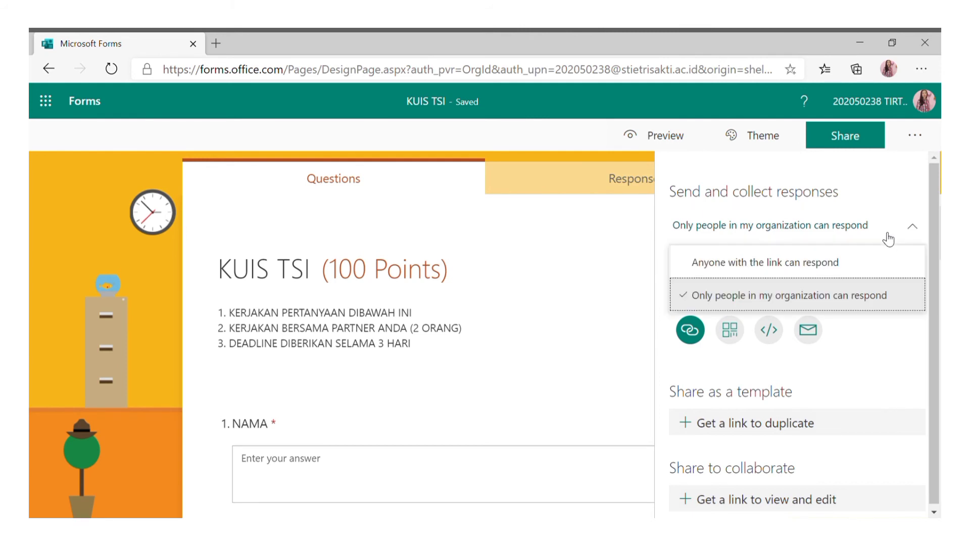
left_click(806, 298)
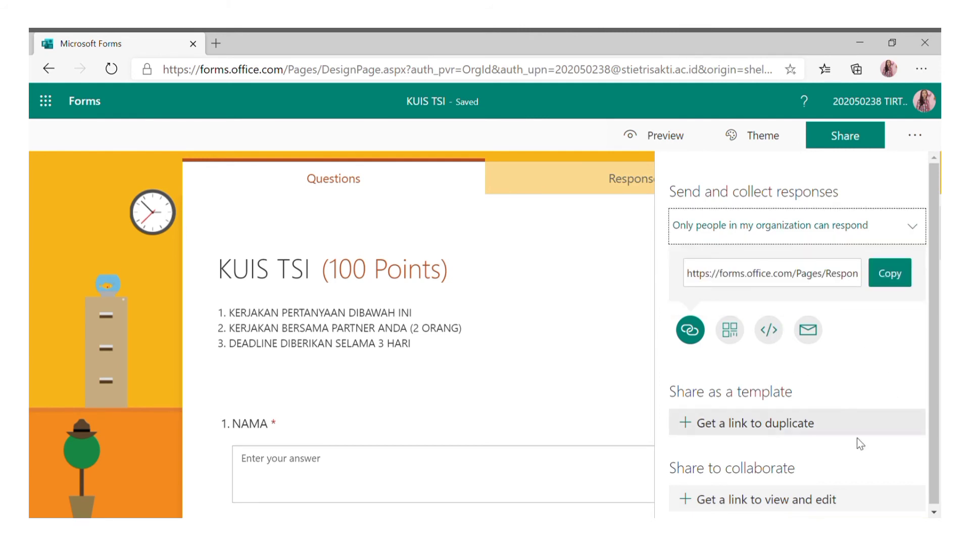
left_click(922, 144)
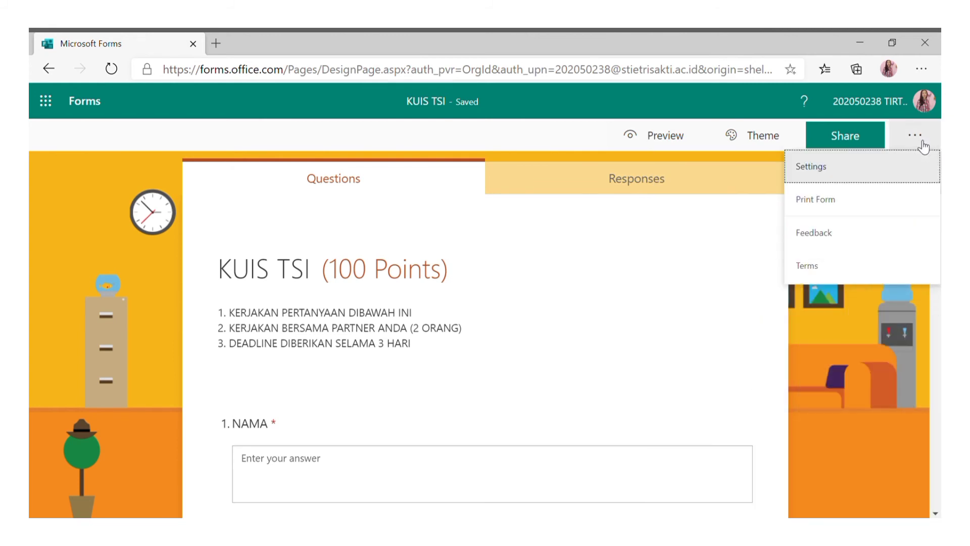
Turn off Show results automatically in the quiz settings.
left_click(882, 176)
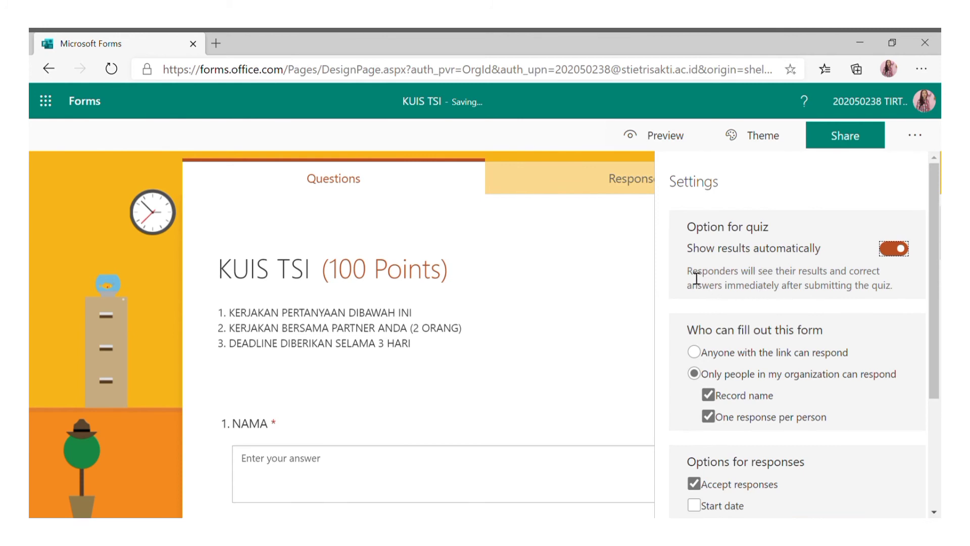
left_click_drag(696, 278, 895, 286)
left_click(901, 249)
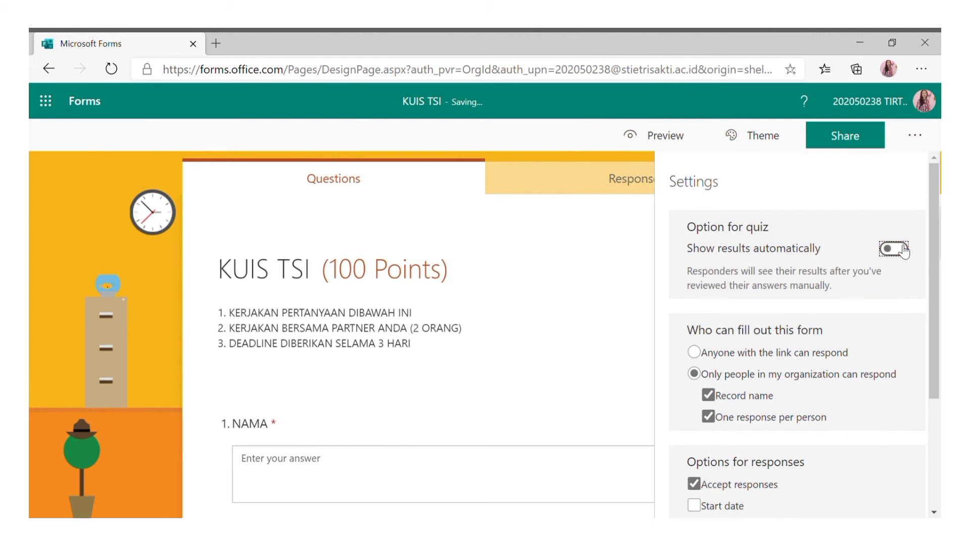
Set a start date of 10/27/2020 at 6:00 PM and enable an end date.
scroll(833, 311, "down", 3)
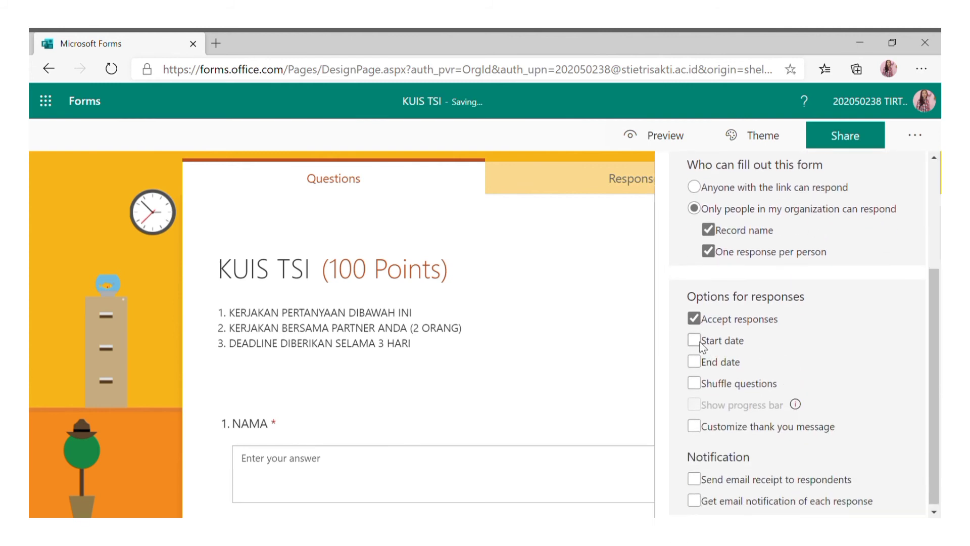
left_click(700, 343)
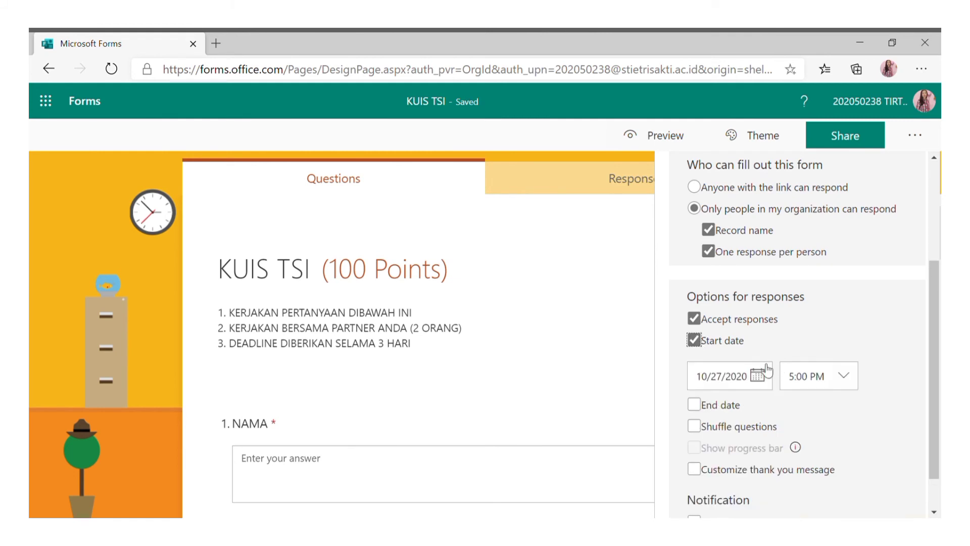
left_click(847, 387)
scroll(841, 427, "down", 2)
scroll(839, 425, "up", 5)
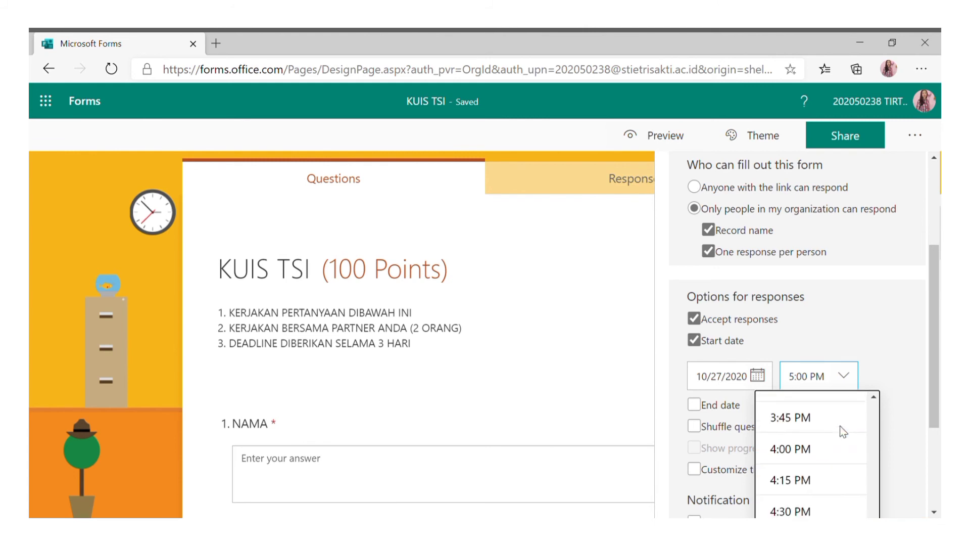
scroll(844, 433, "up", 2)
scroll(844, 433, "down", 3)
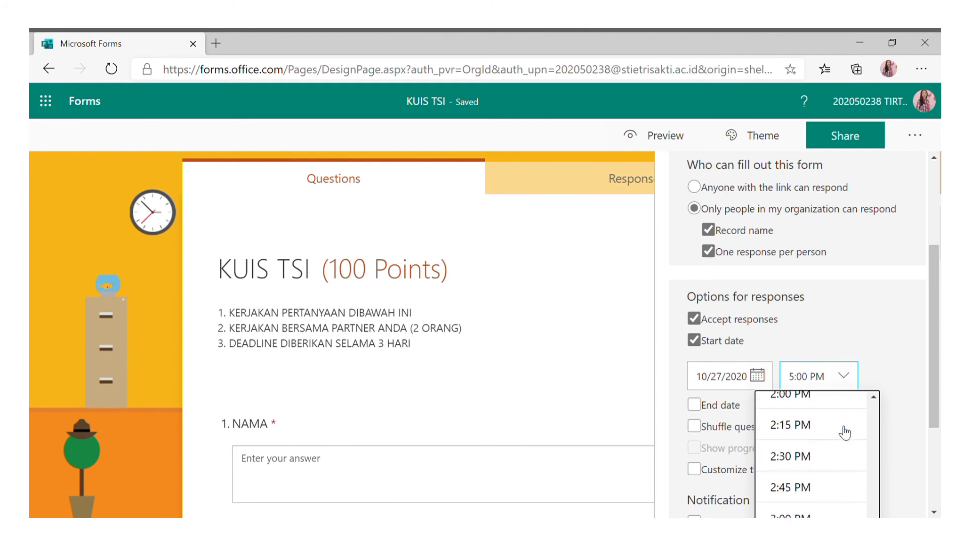
scroll(845, 433, "down", 3)
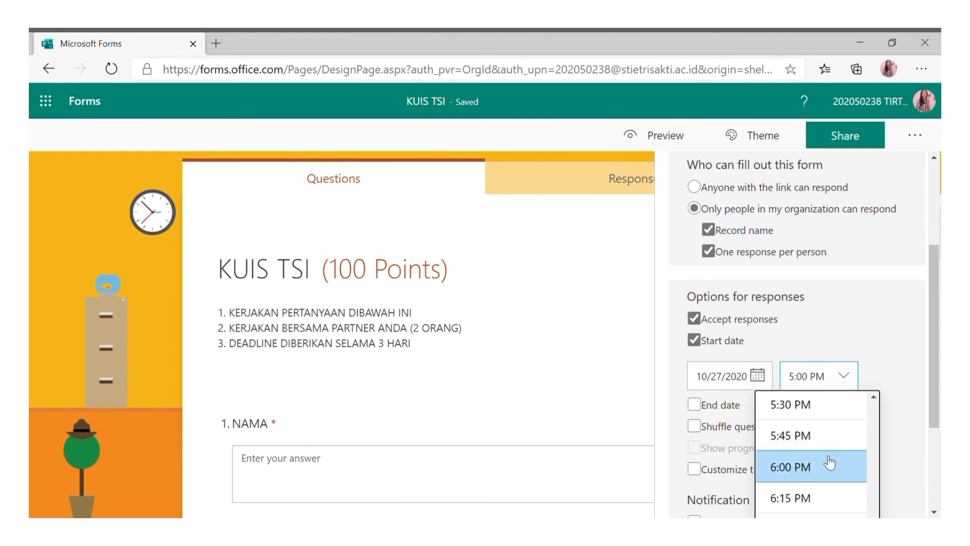
left_click(828, 469)
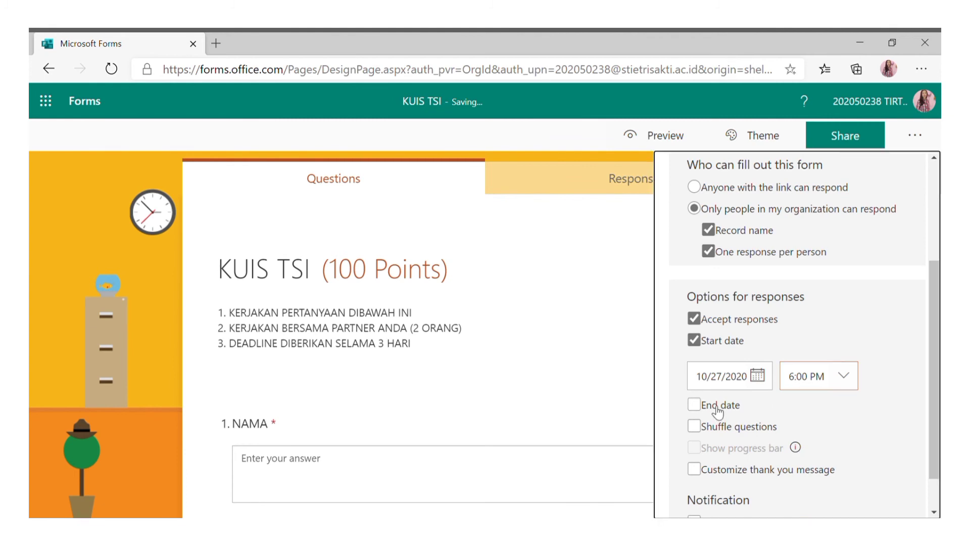
left_click(718, 410)
Set the end date to 10/30/2020 at 11:00 PM.
left_click(756, 441)
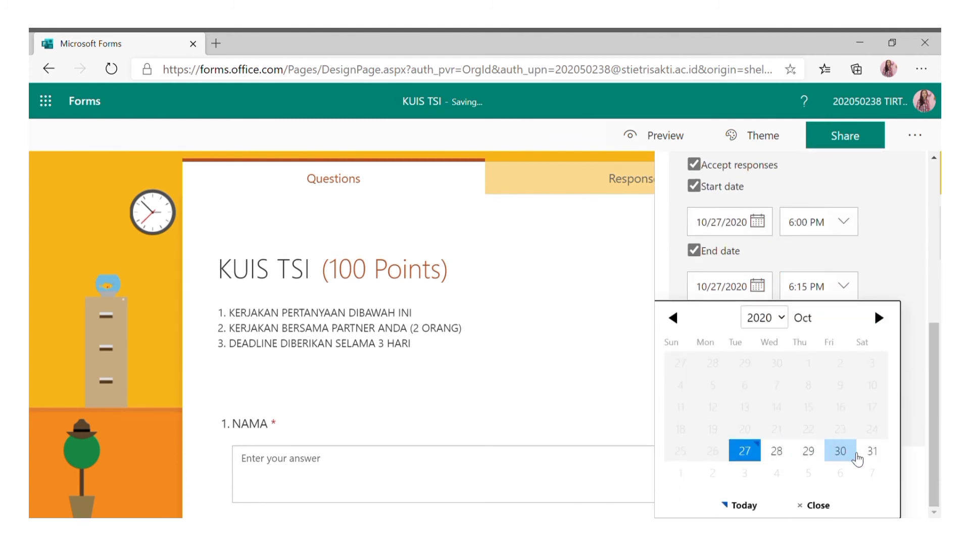
left_click(840, 451)
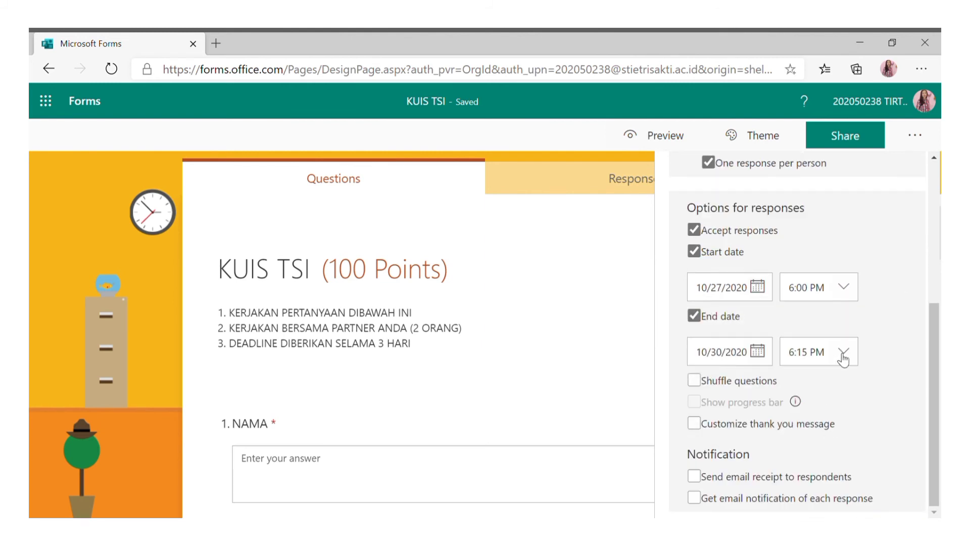
left_click(814, 353)
scroll(824, 449, "down", 3)
scroll(823, 449, "down", 7)
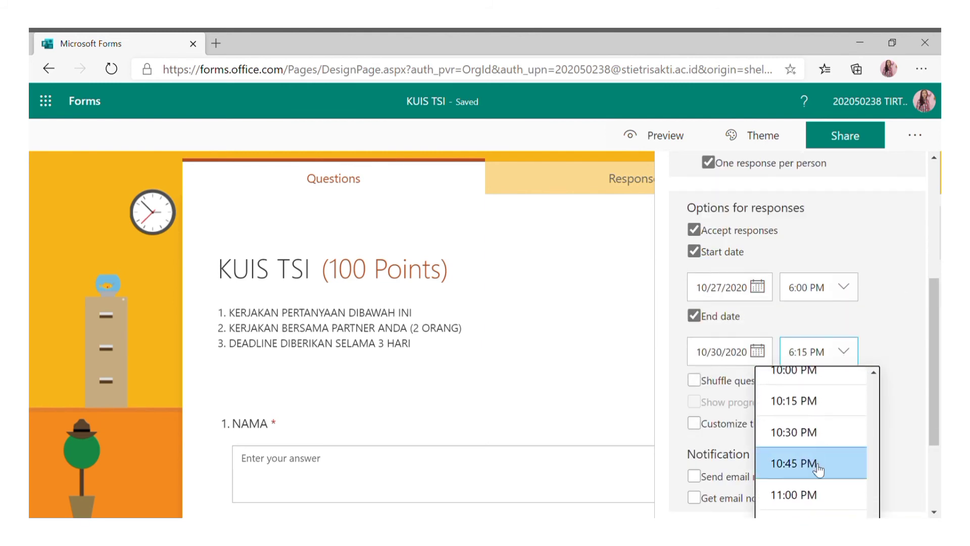
left_click(802, 495)
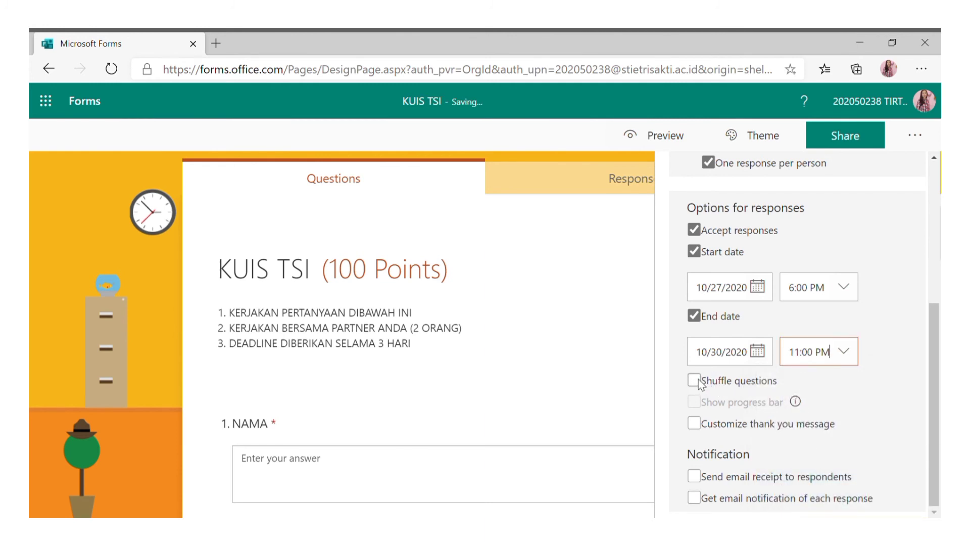
Turn on shuffling for all questions.
left_click(695, 380)
scroll(760, 419, "down", 1)
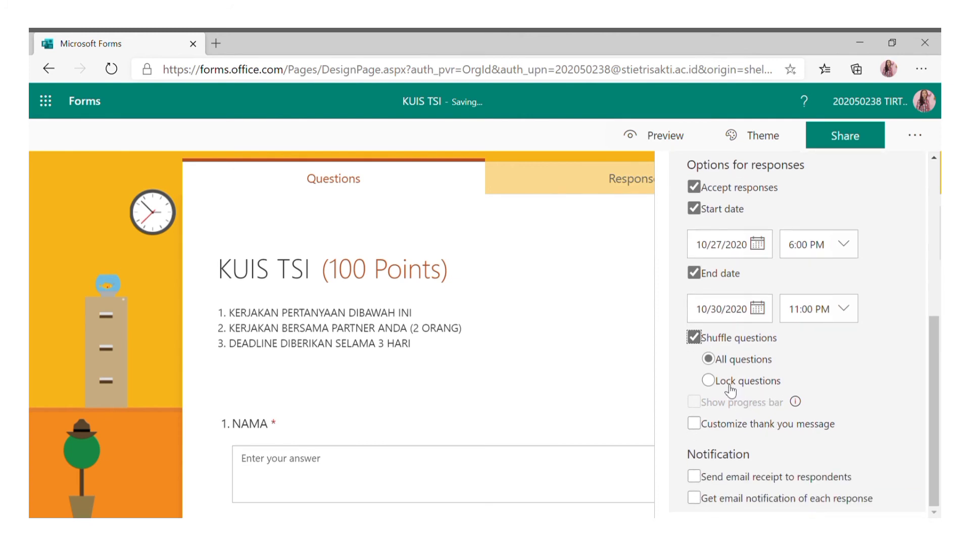
left_click(709, 380)
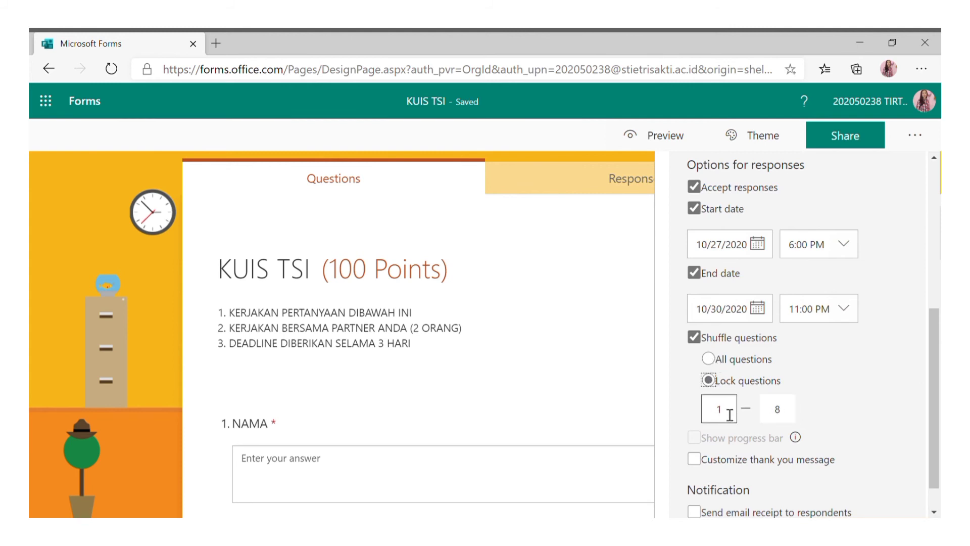
left_click(716, 357)
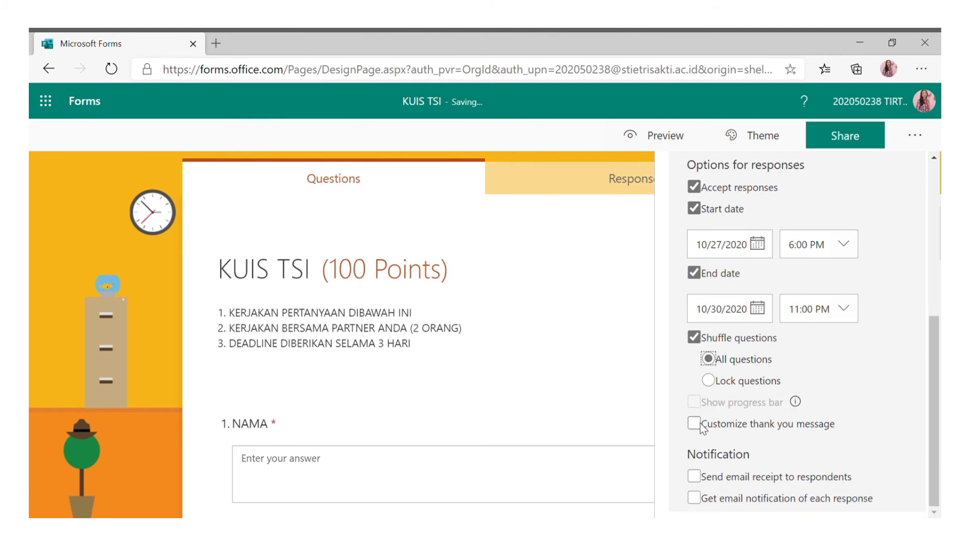
Set the thank-you message to 'TERIMA KASIH TELAH MENGERJAKAN PERTANYAAN INI.'.
left_click(701, 425)
triple_click(784, 462)
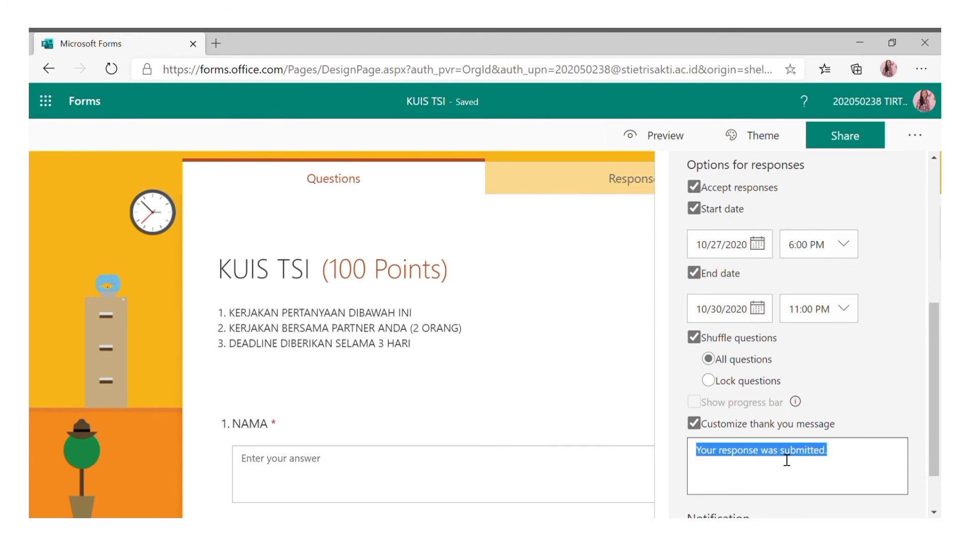
type("ter")
key("BackSpace")
key("BackSpace")
key("BackSpace")
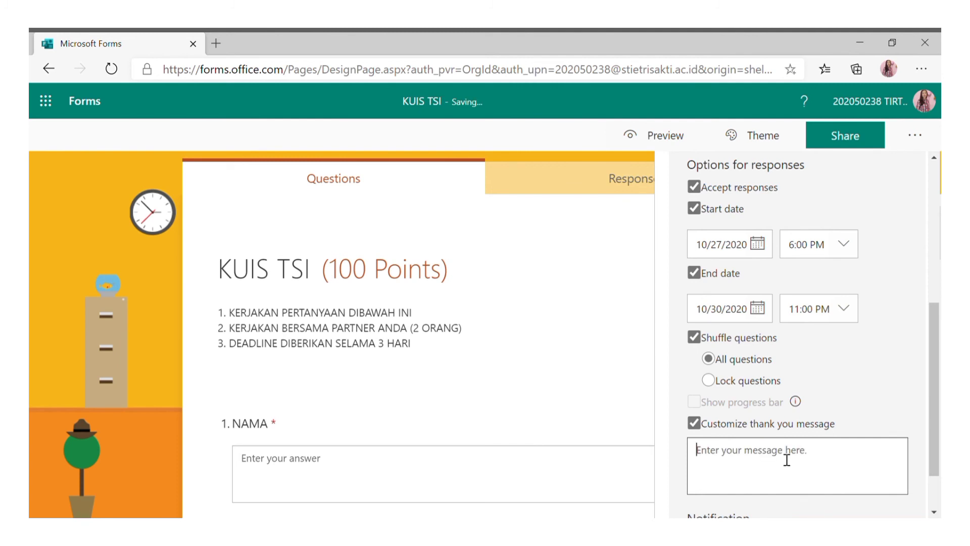
type("T")
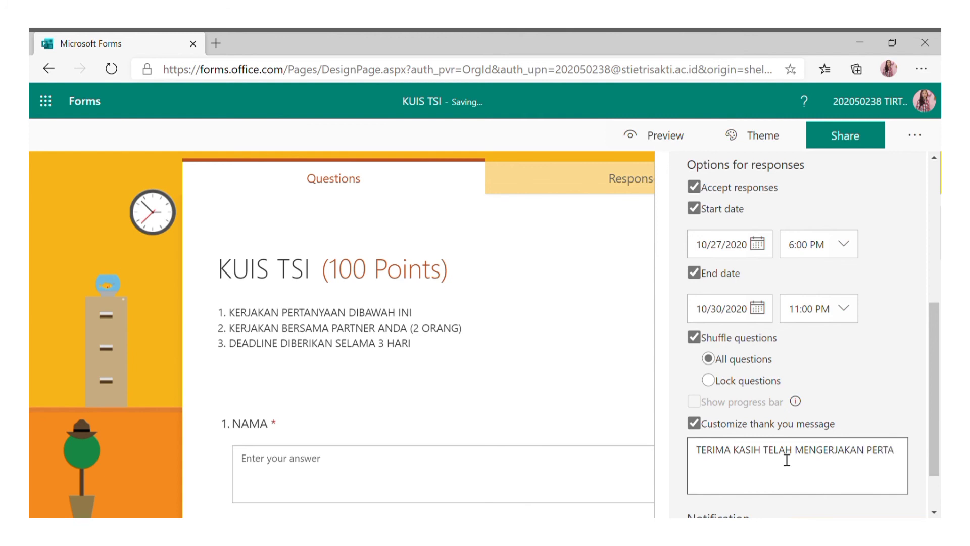
type("NYAAN INI.")
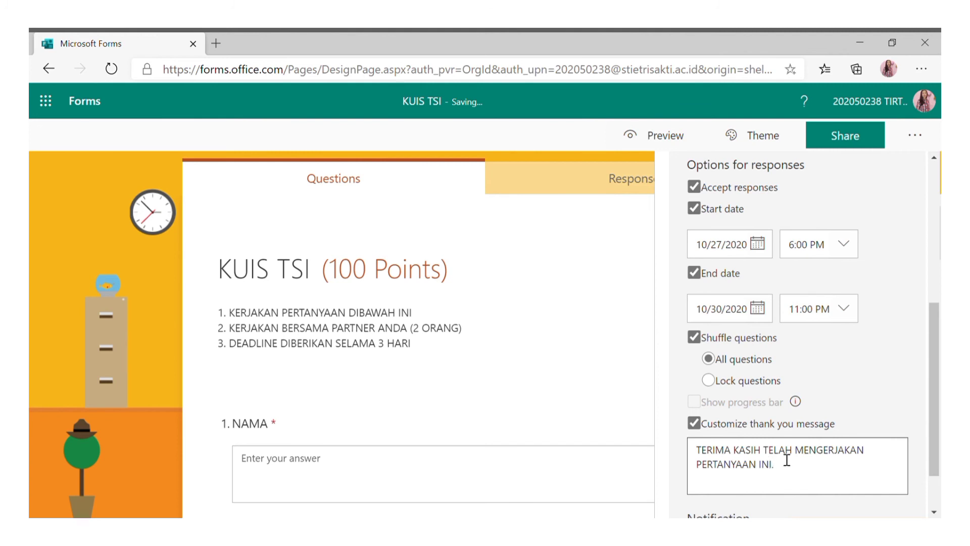
Turn on respondent email receipts and an email for each new response.
scroll(728, 447, "down", 2)
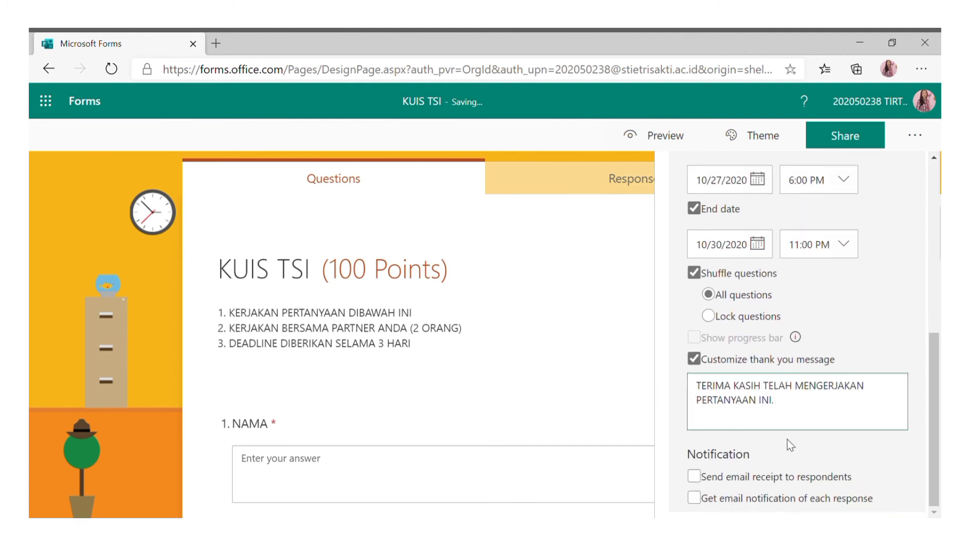
left_click(693, 476)
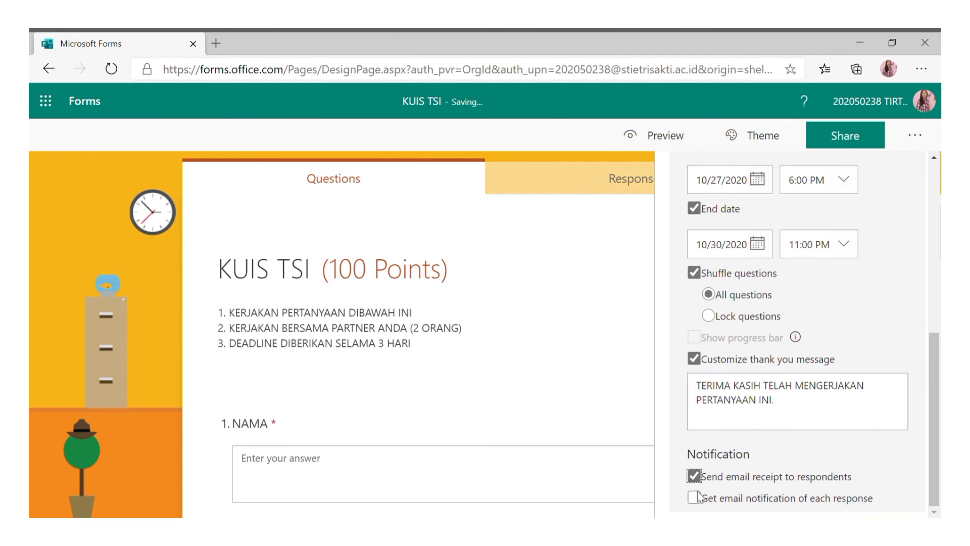
left_click(695, 498)
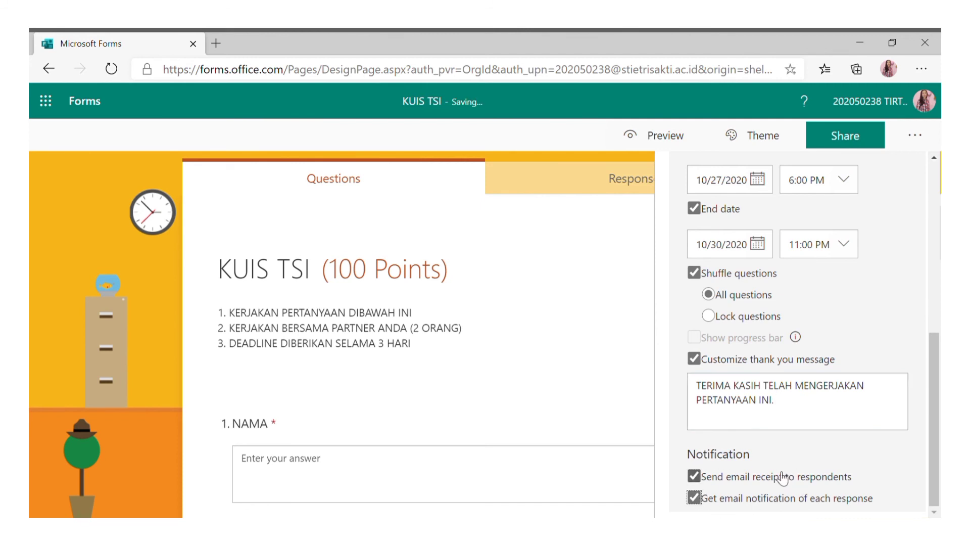
left_click(647, 407)
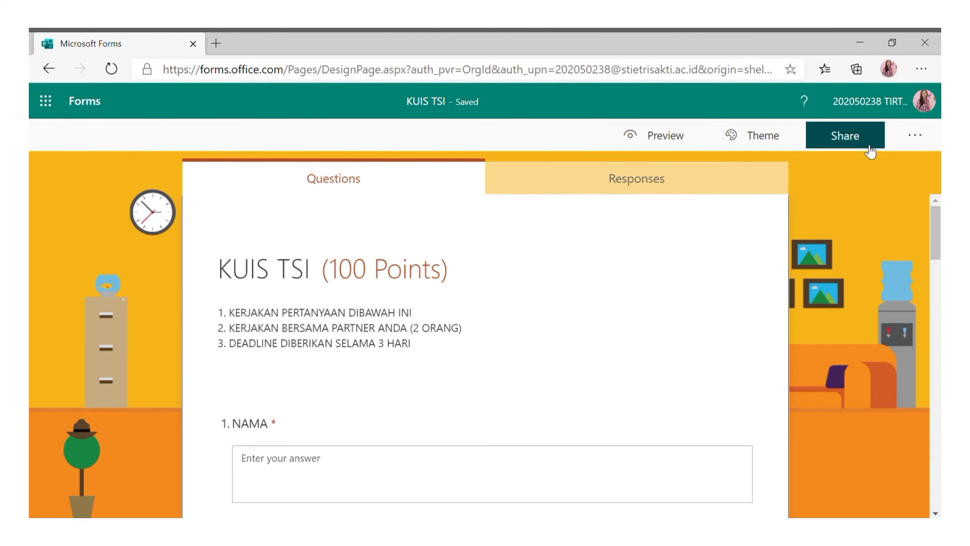
Copy the quiz's response link from Share and open a new browser tab.
scroll(655, 277, "down", 5)
scroll(670, 263, "up", 5)
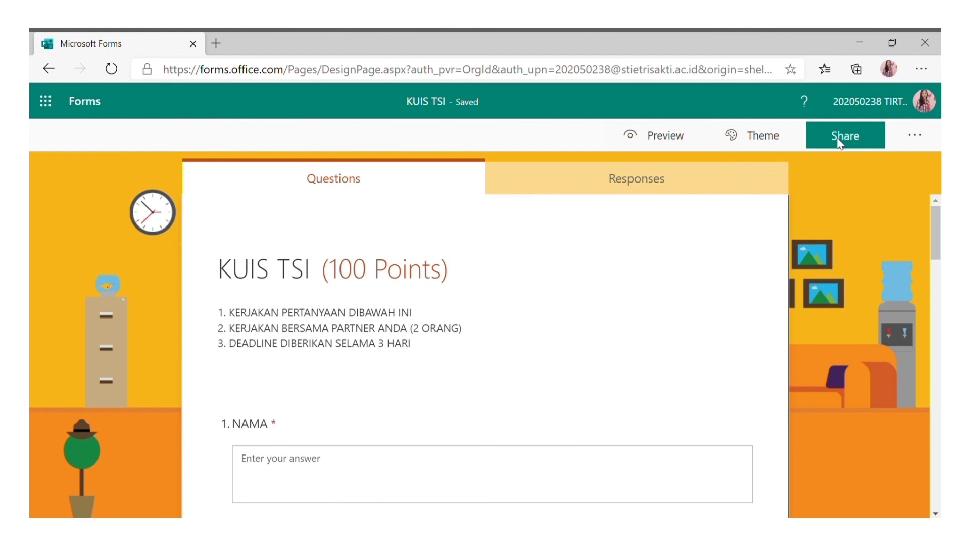
left_click(838, 142)
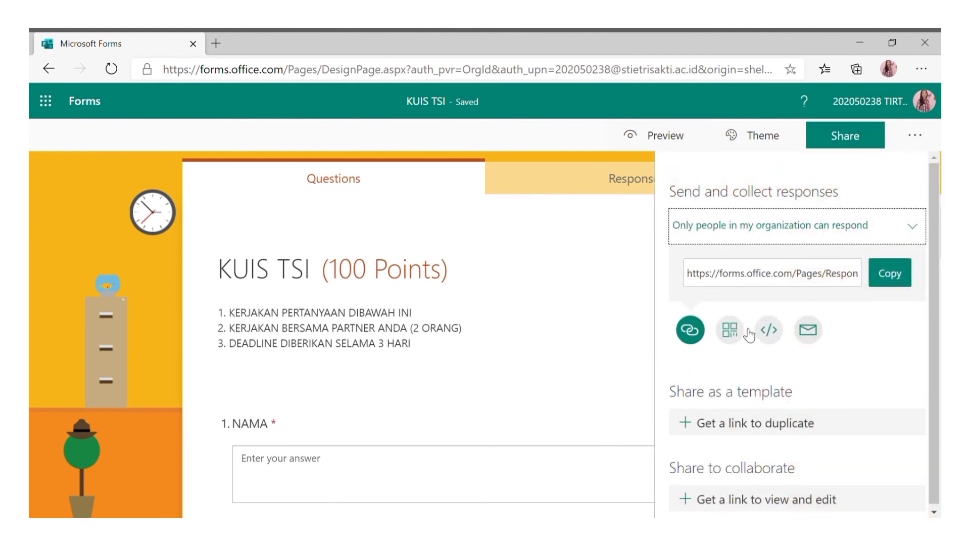
left_click(894, 277)
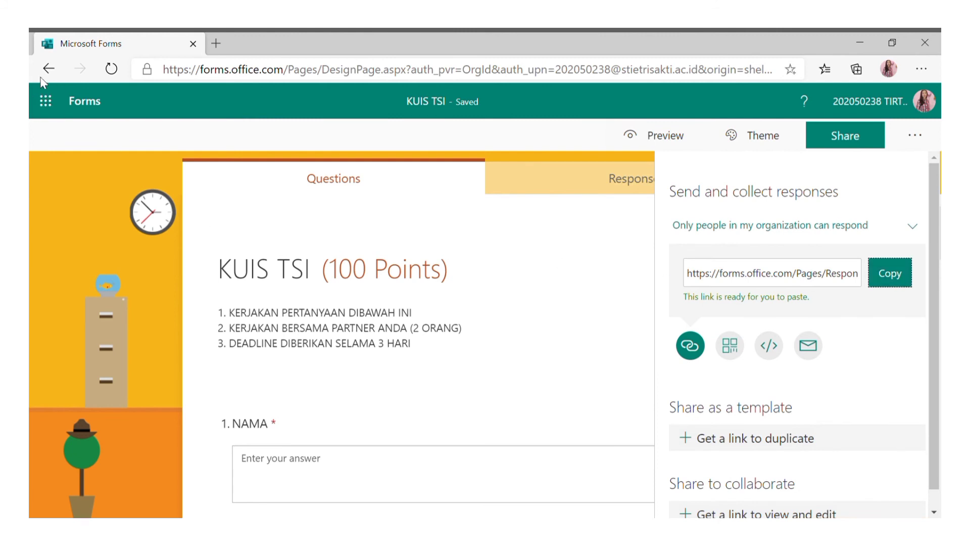
left_click(577, 209)
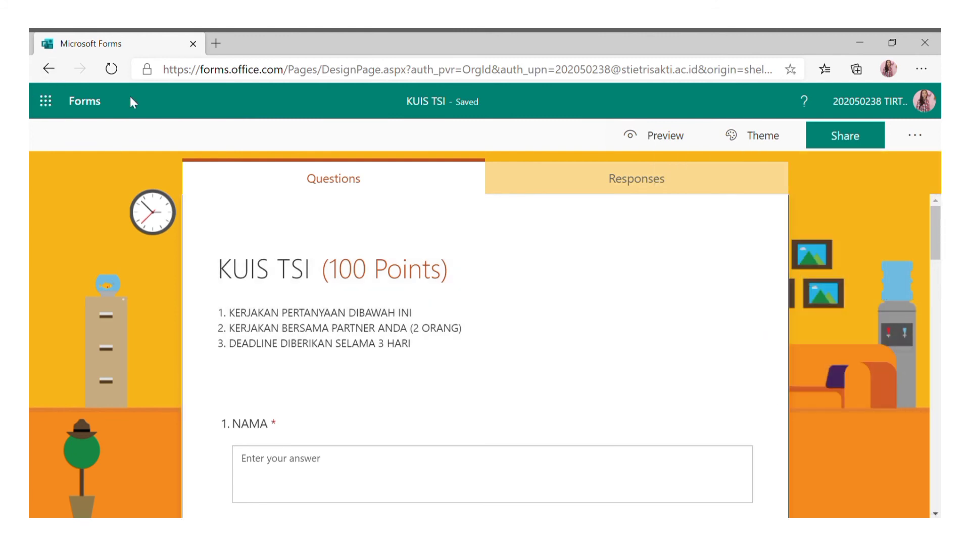
left_click(216, 43)
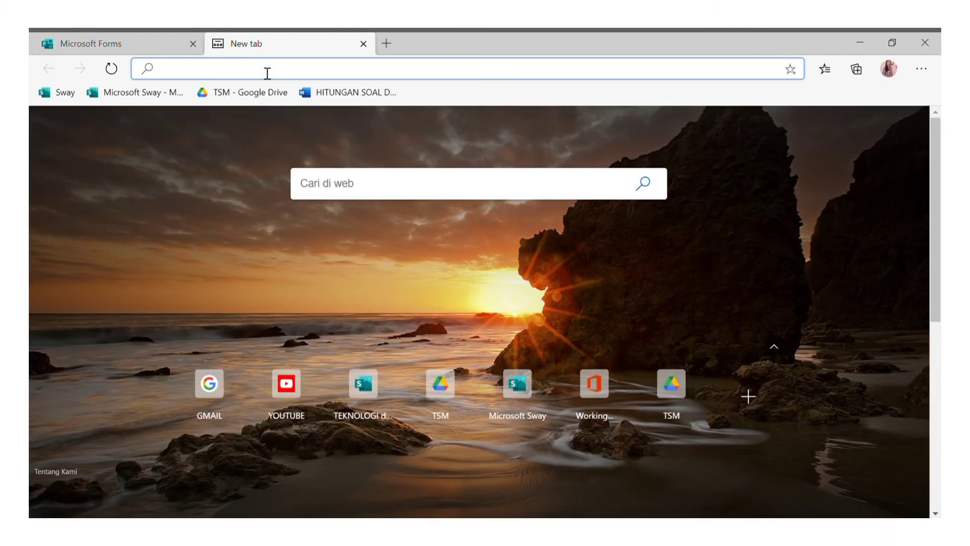
Load the pasted KUIS TSI link, confirm it isn't accepting responses, and return to editing.
key("ctrl+v")
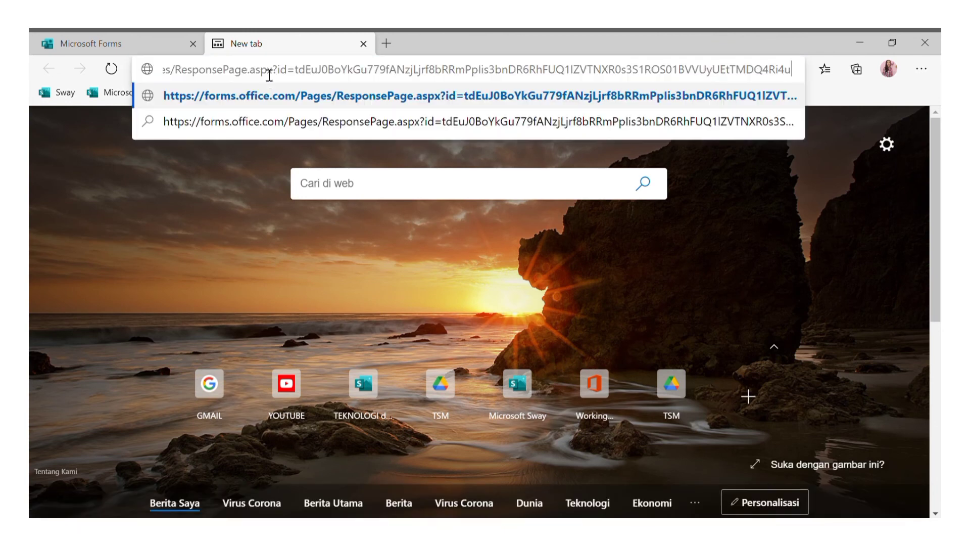
key("Return")
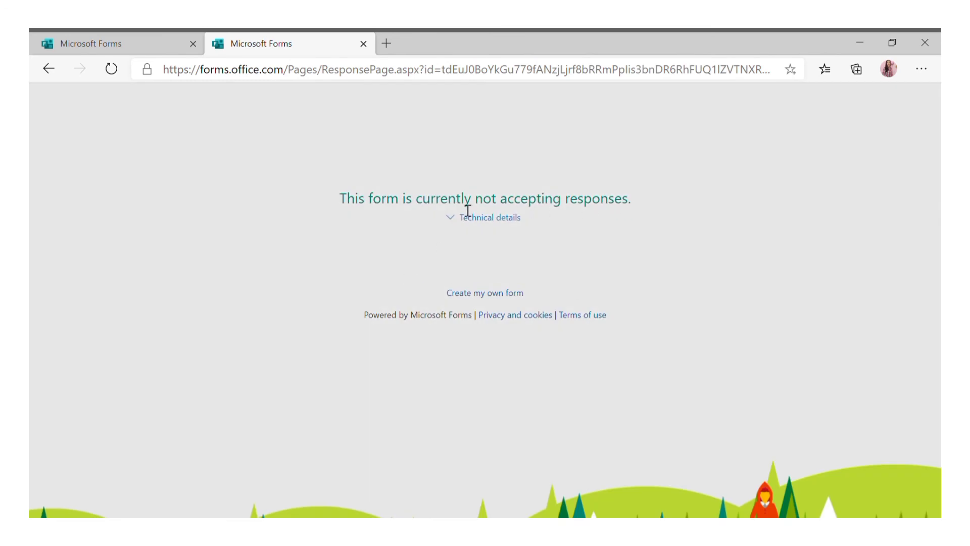
left_click_drag(347, 203, 571, 213)
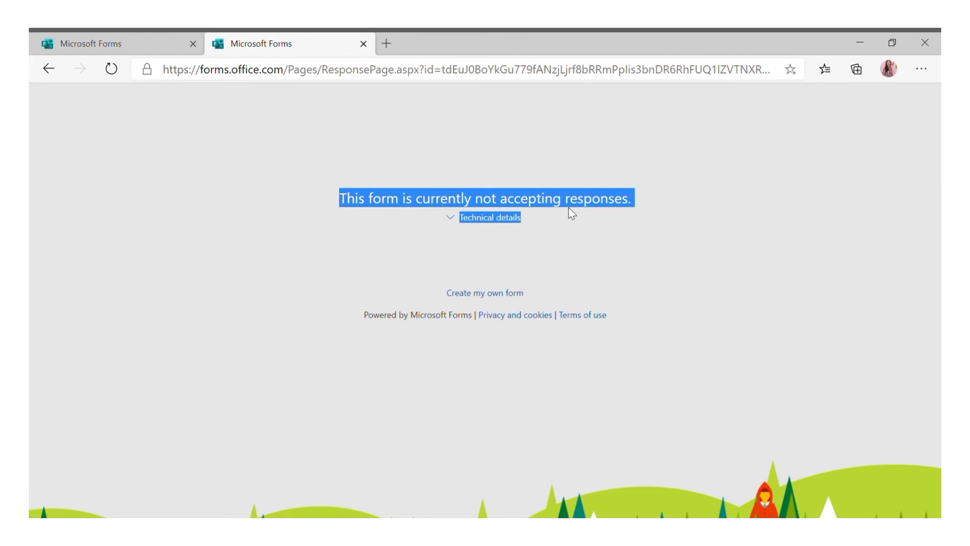
left_click(112, 39)
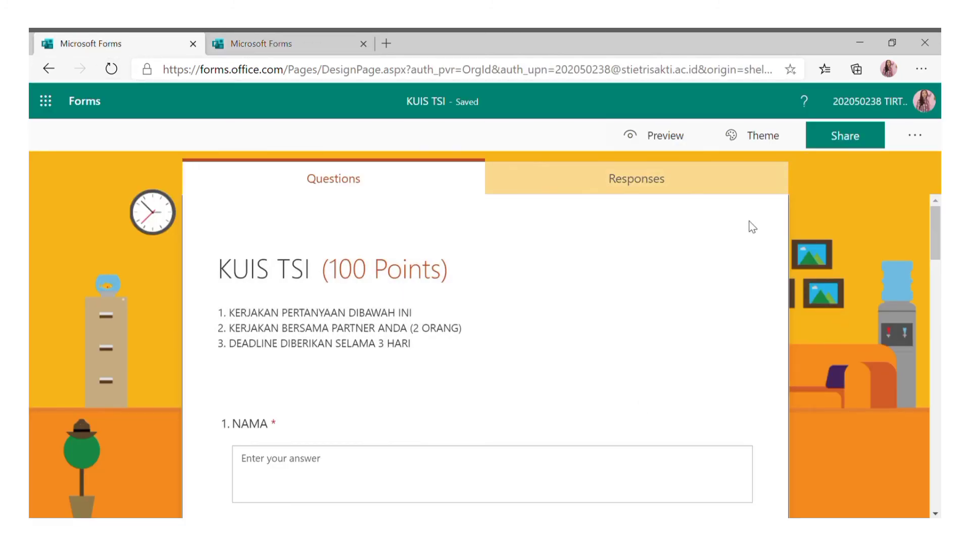
scroll(664, 212, "down", 3)
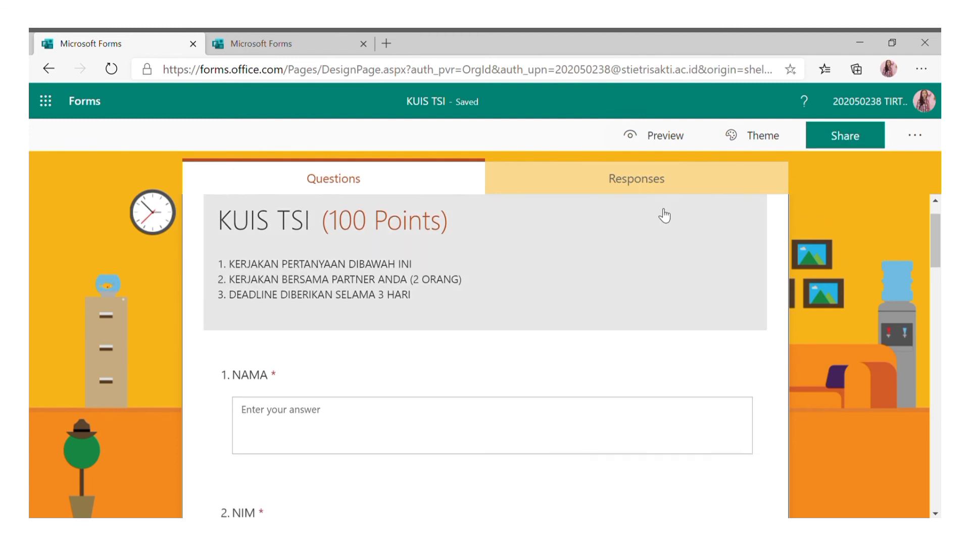
scroll(664, 217, "down", 6)
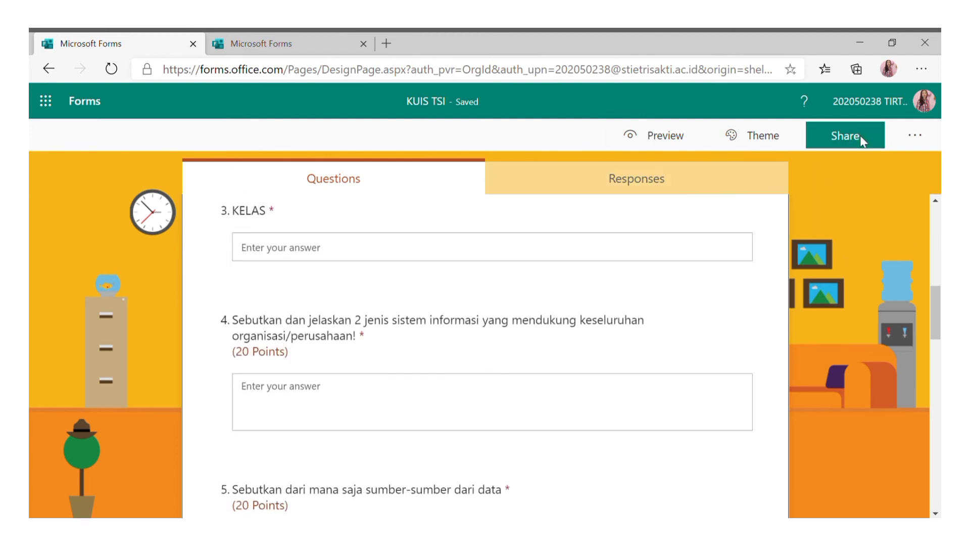
scroll(673, 230, "down", 6)
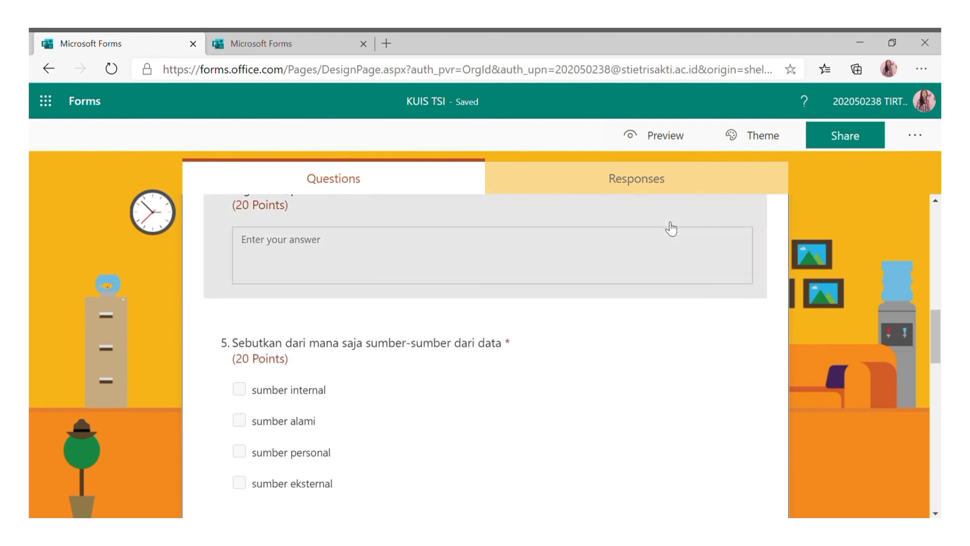
scroll(623, 253, "up", 14)
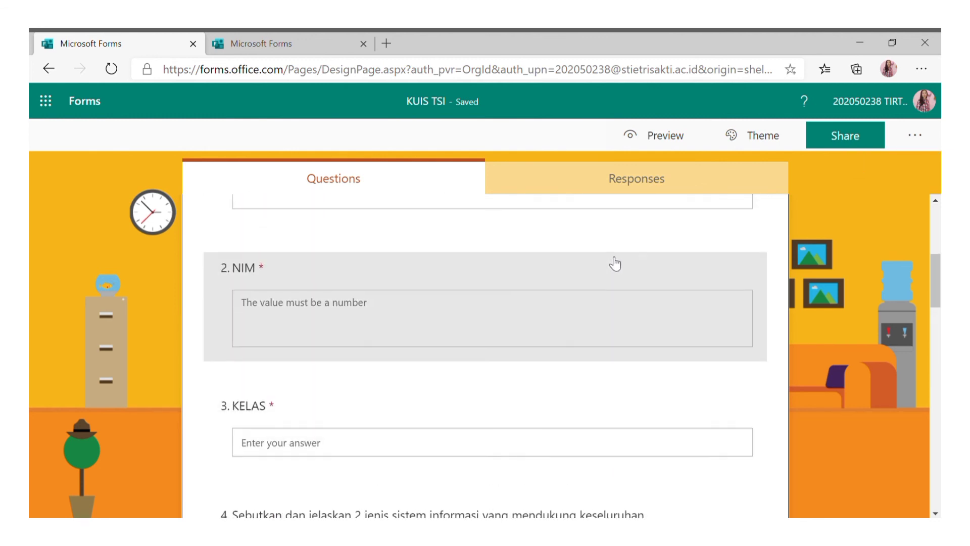
scroll(707, 214, "down", 18)
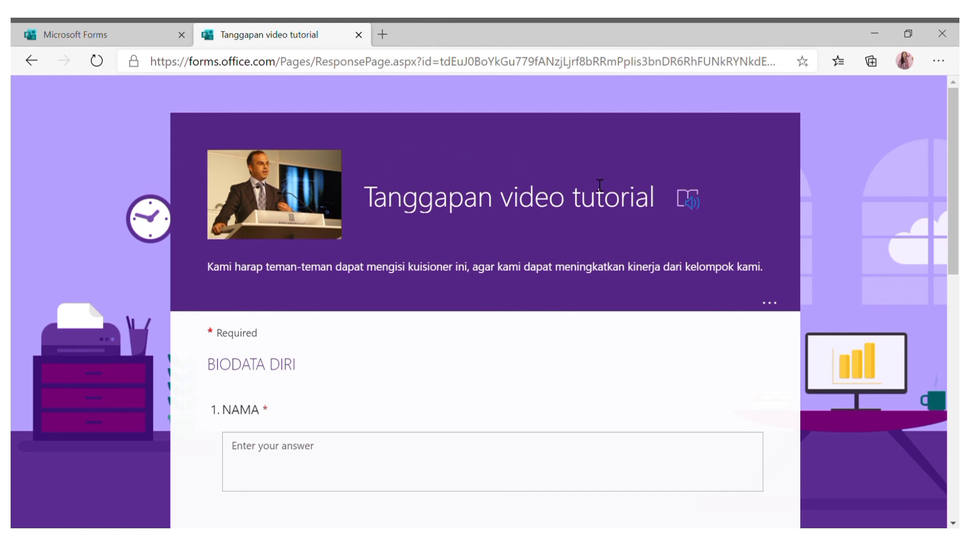
Scroll through page 1 of Tanggapan video tutorial: NAMA, ASAL, PEKERJAAN and viewing date.
scroll(600, 185, "down", 1)
scroll(594, 184, "down", 8)
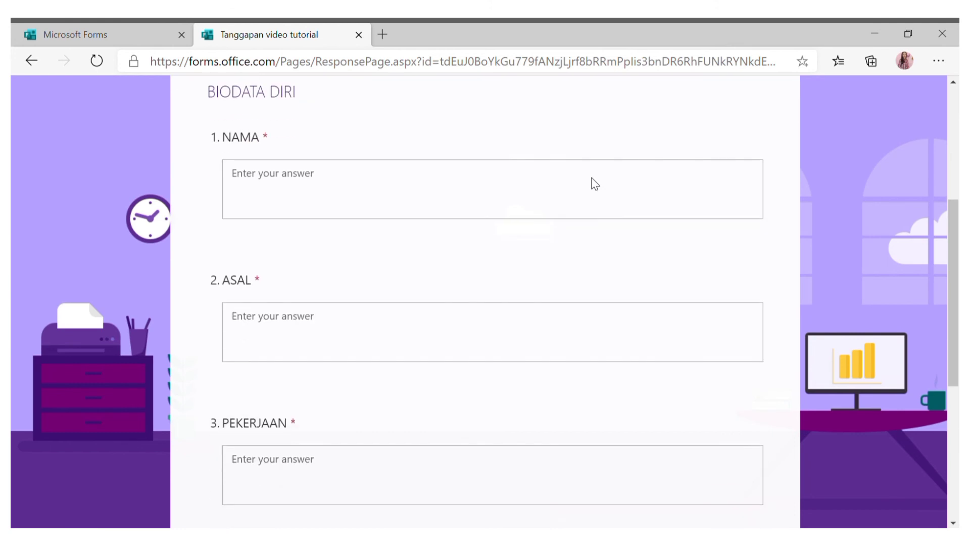
scroll(596, 181, "down", 1)
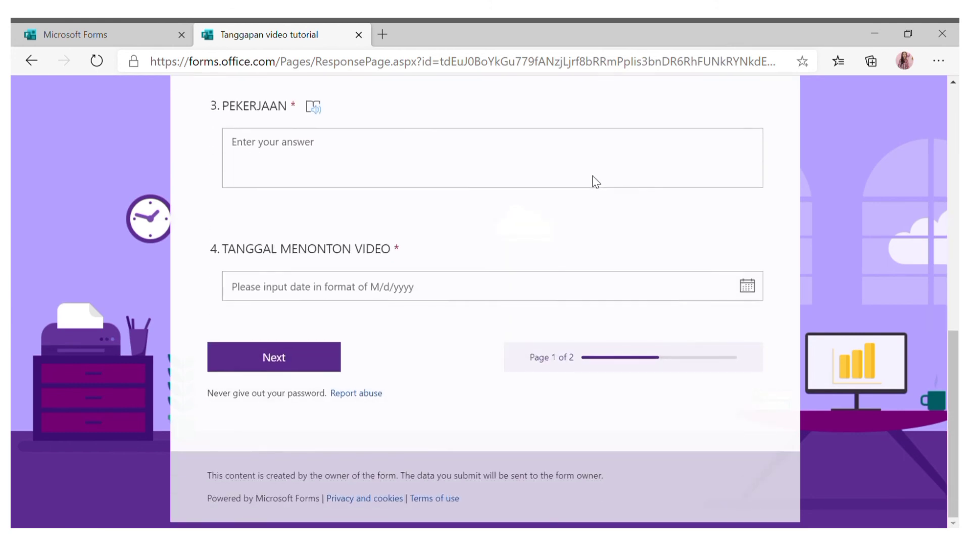
scroll(600, 183, "up", 10)
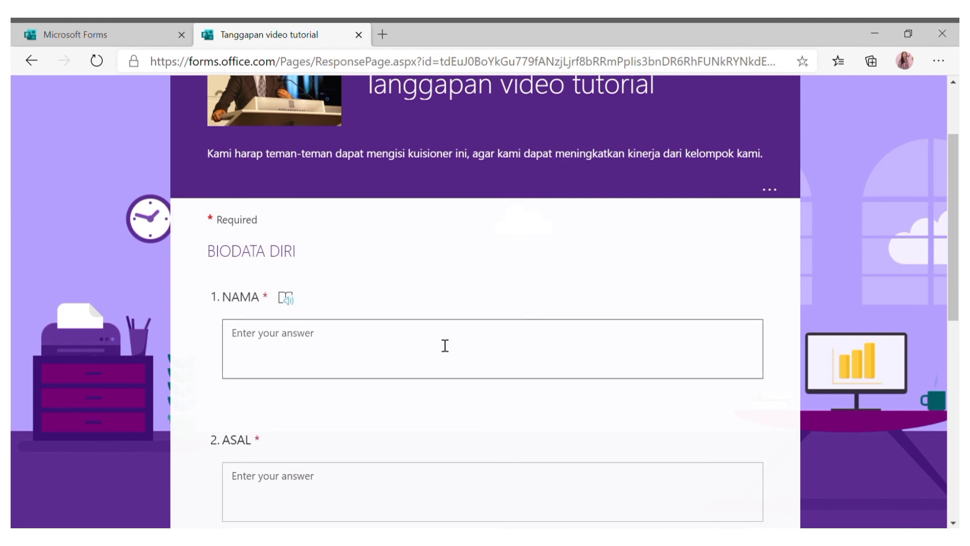
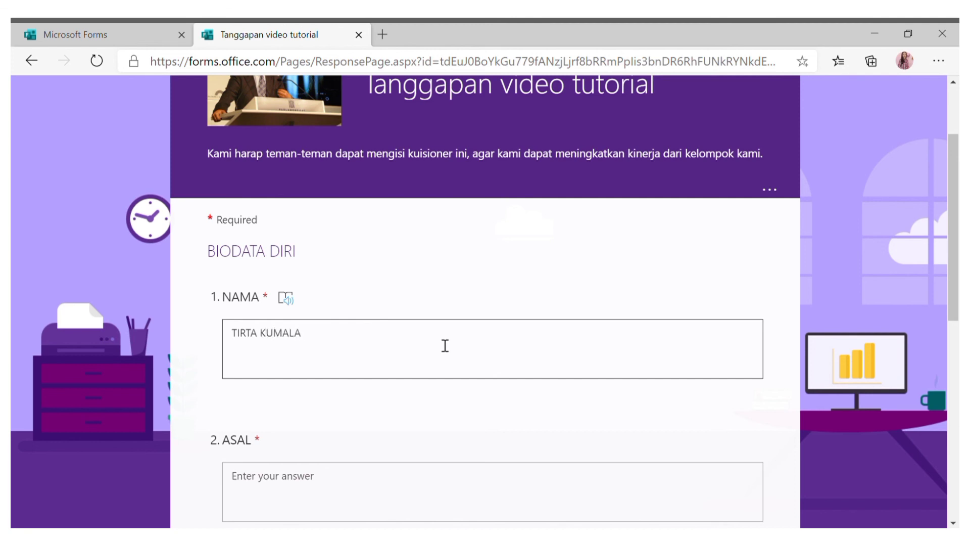
Enter the respondent's name, TRISAKTI SCHOOL OF MANAGEMENT, MAHASISWA and viewing date 10/27/2020.
left_click(366, 490)
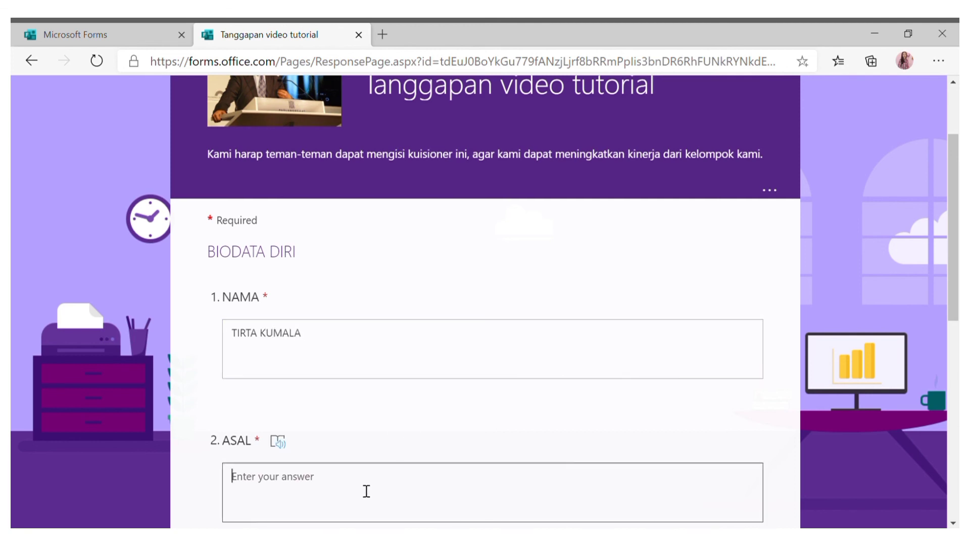
type("TRISAKTI SCH")
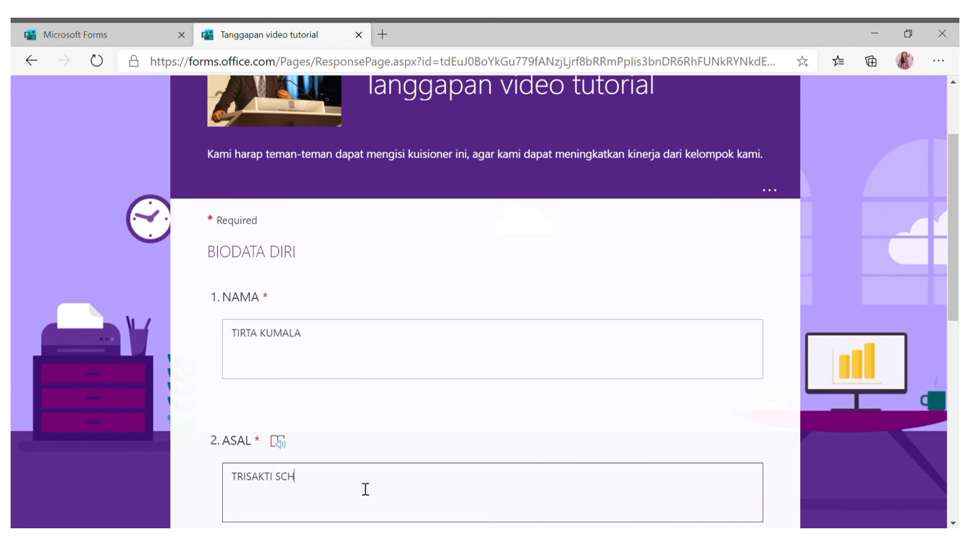
type("OOL OF MANAGEMENT")
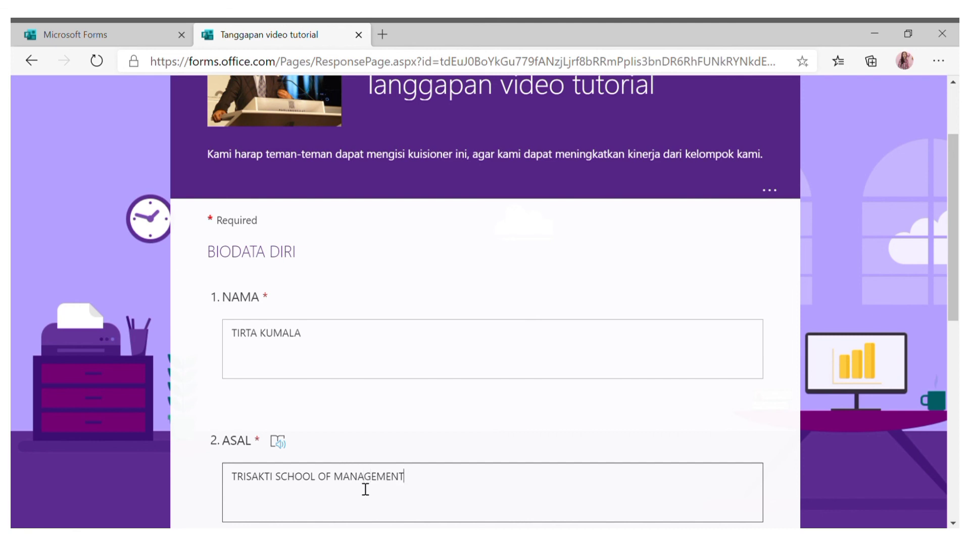
scroll(386, 448, "down", 5)
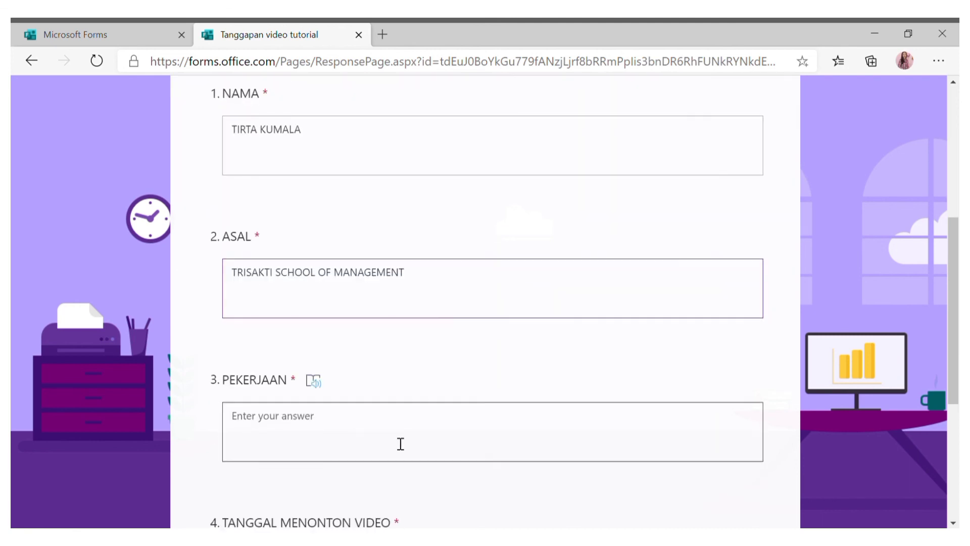
left_click(375, 370)
type("MAHASISWA")
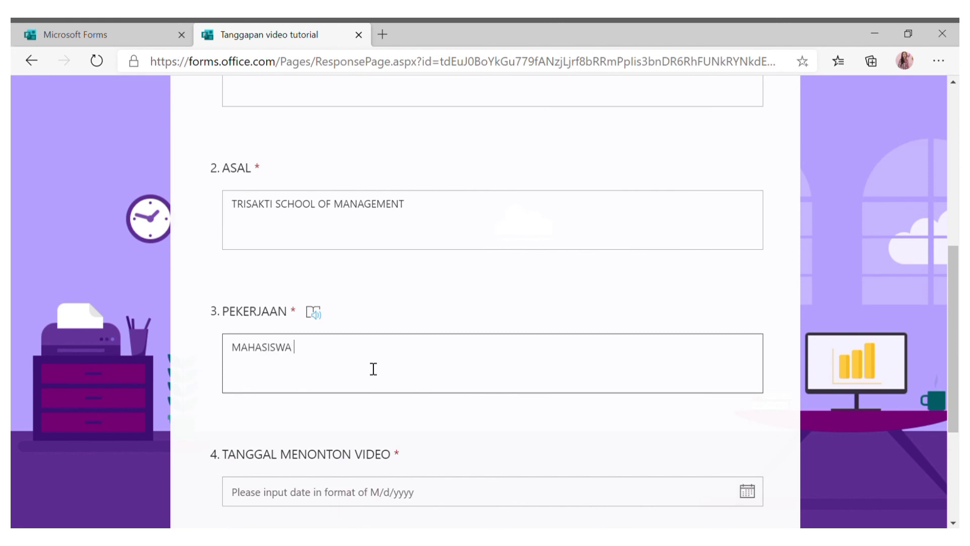
left_click(747, 492)
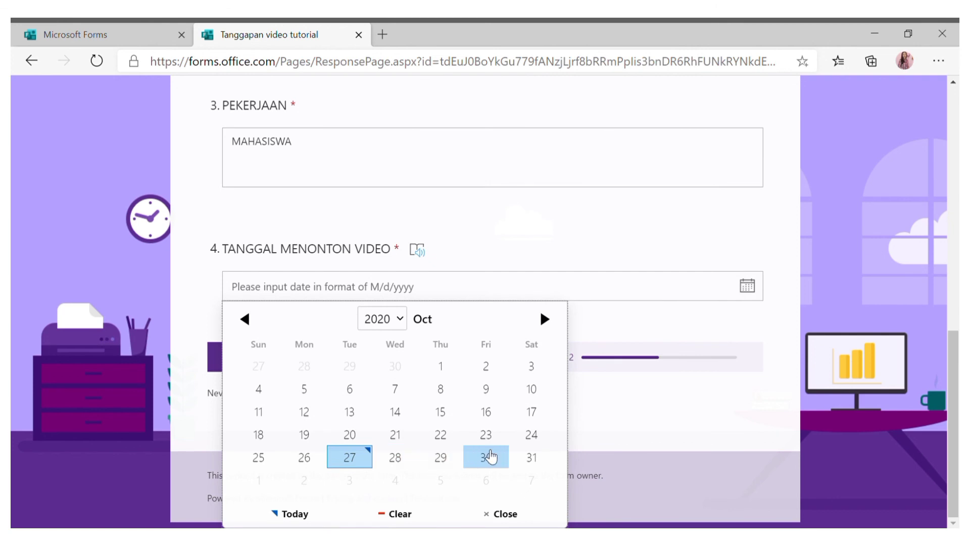
left_click(367, 461)
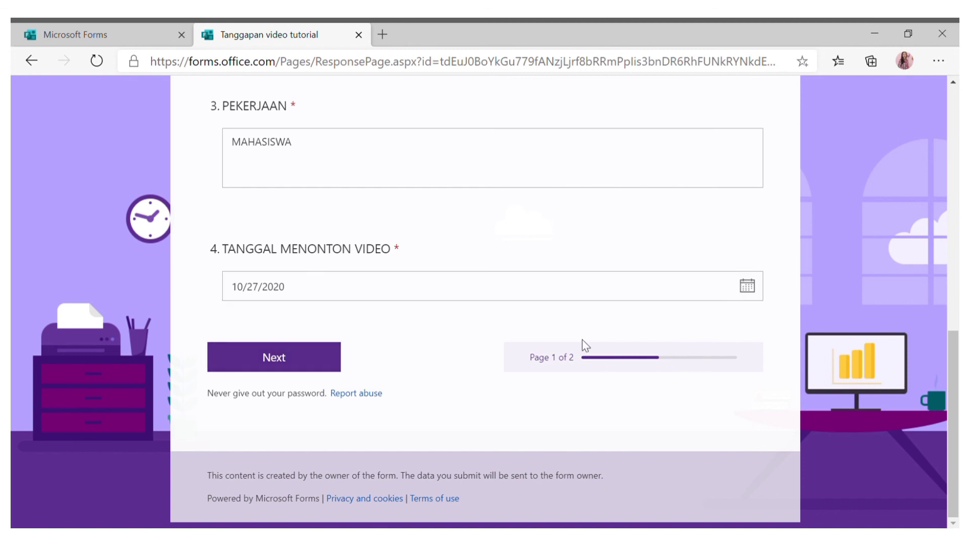
On page 2, answer question 5 with BAIK and rate the video 3.
left_click(323, 364)
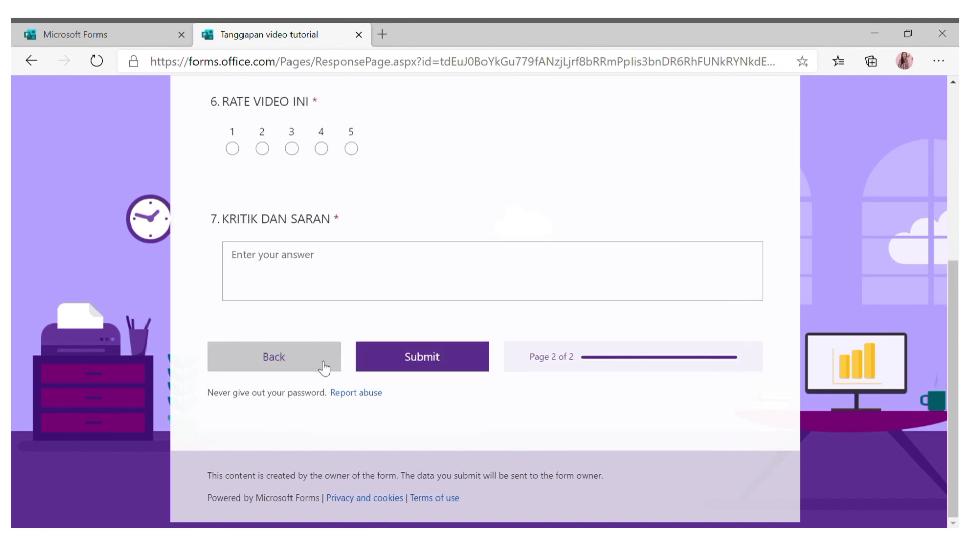
scroll(331, 292, "up", 6)
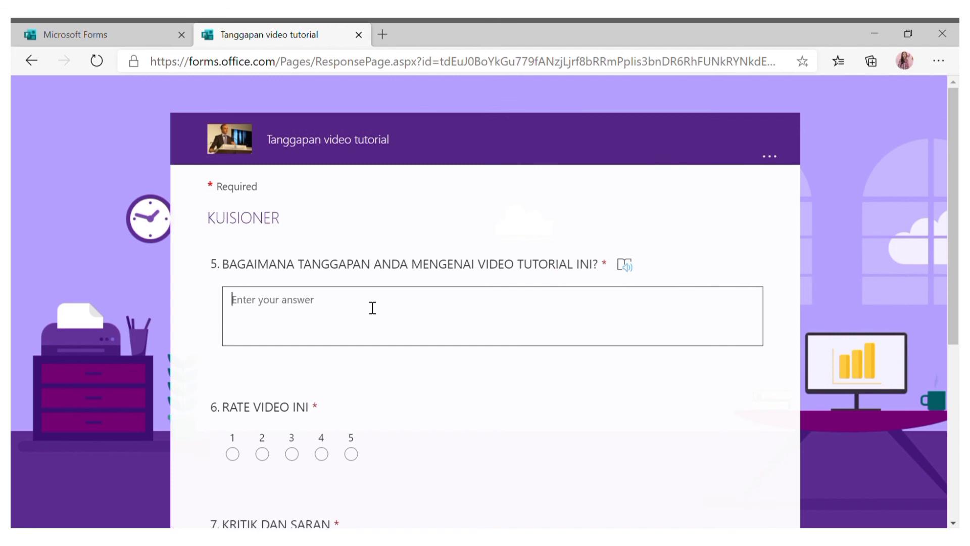
left_click(372, 307)
type("BAI")
scroll(353, 328, "down", 1)
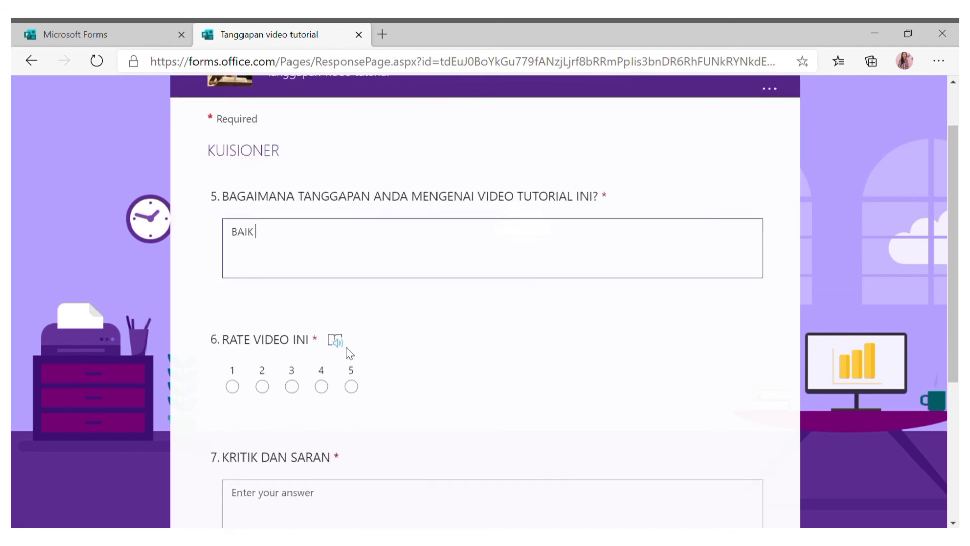
left_click(292, 400)
Add a KRITIK DAN SARAN suggestion about video quality and submit the response.
scroll(376, 396, "down", 2)
scroll(379, 400, "down", 2)
left_click(336, 322)
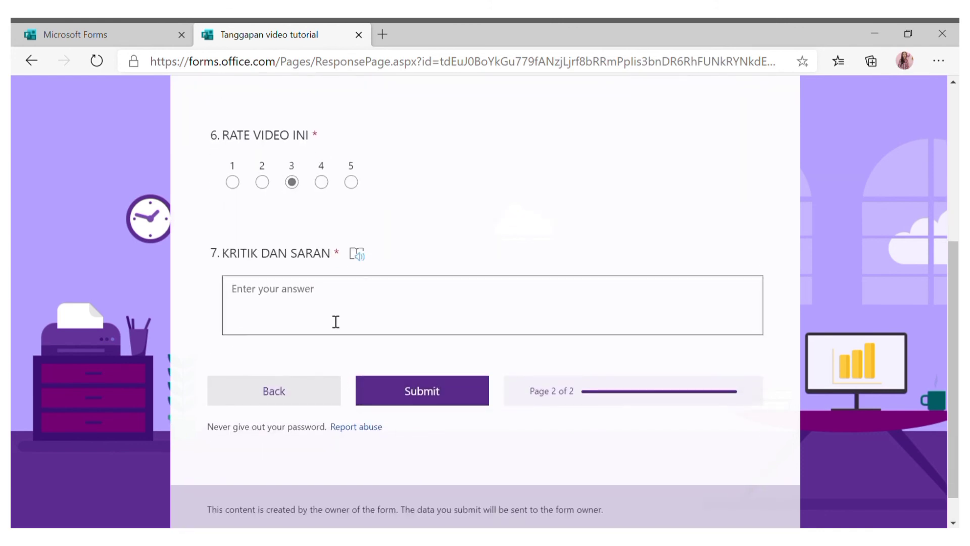
type("LE")
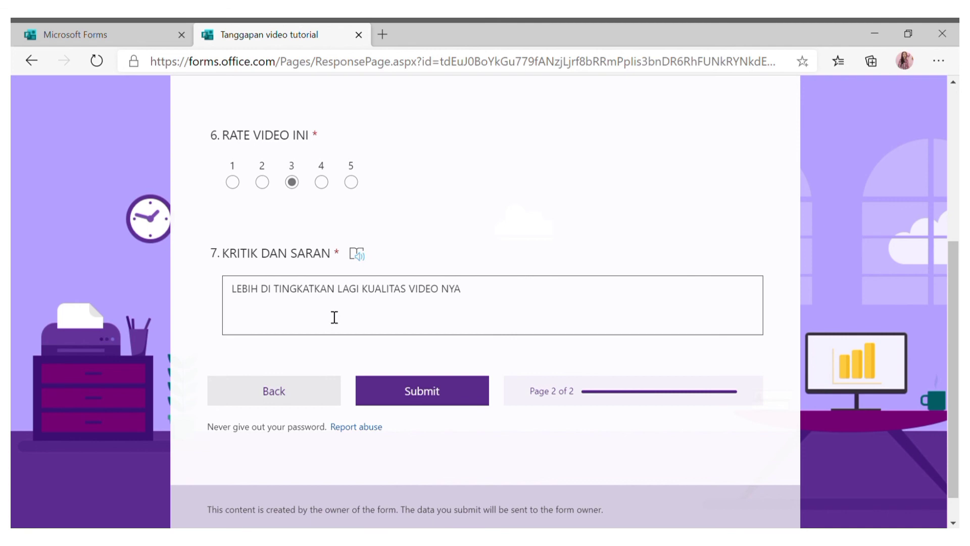
left_click(422, 391)
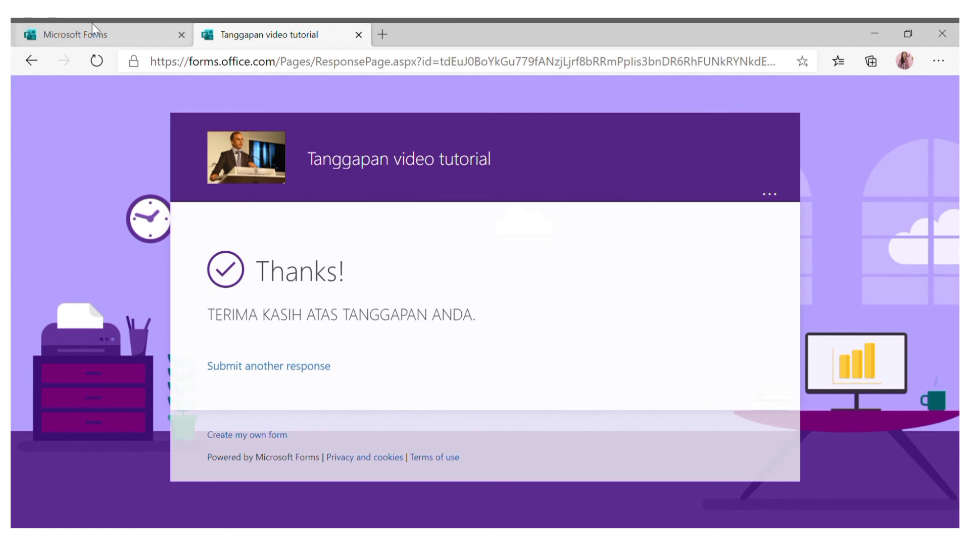
left_click(100, 36)
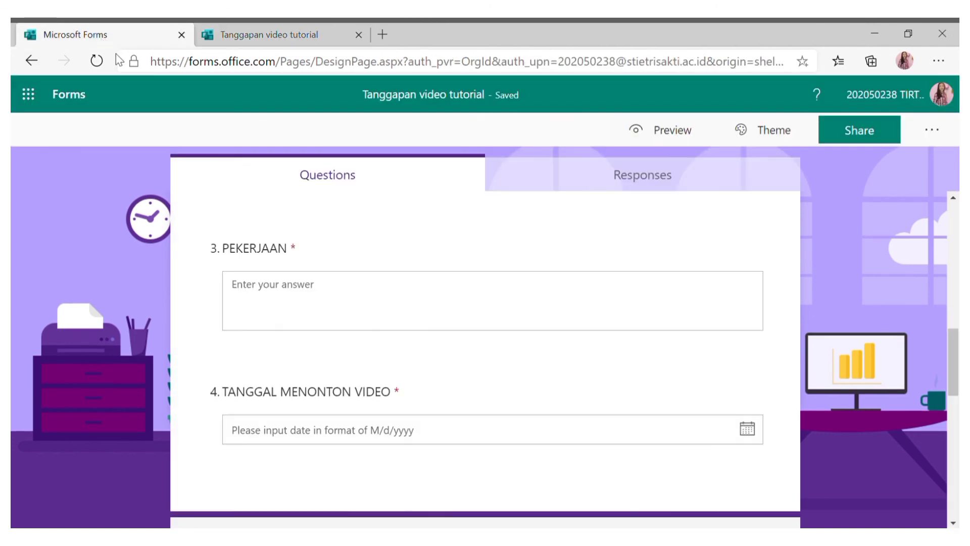
scroll(502, 273, "up", 5)
left_click(660, 178)
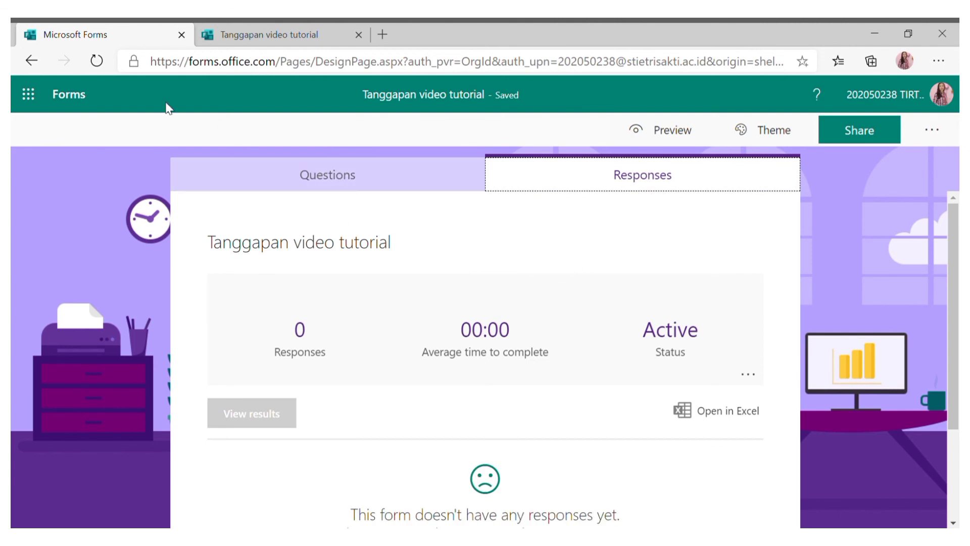
left_click(101, 64)
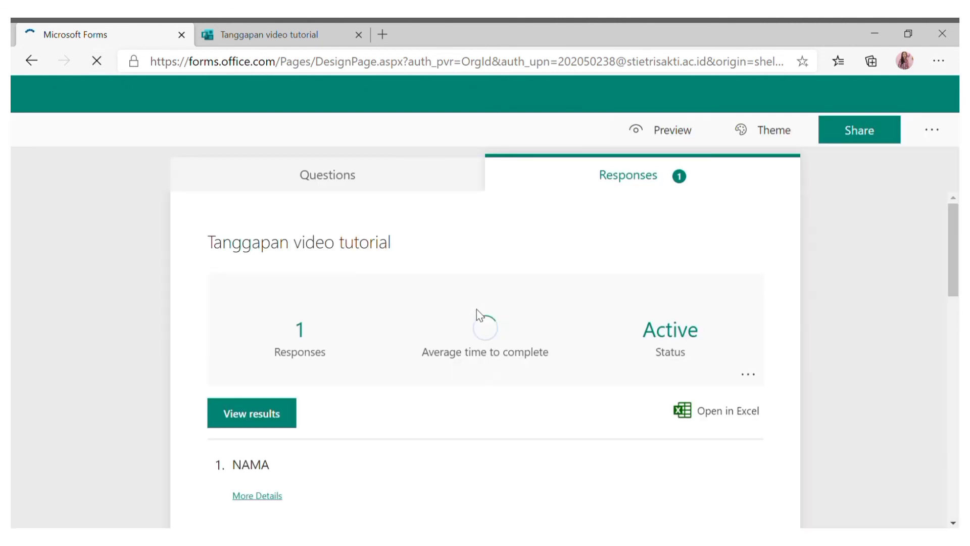
scroll(540, 294, "down", 1)
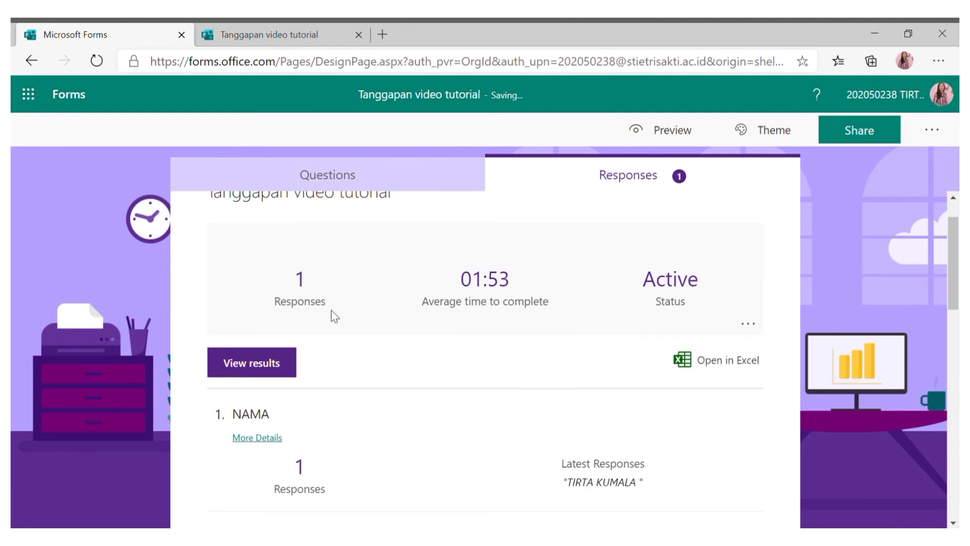
left_click(232, 365)
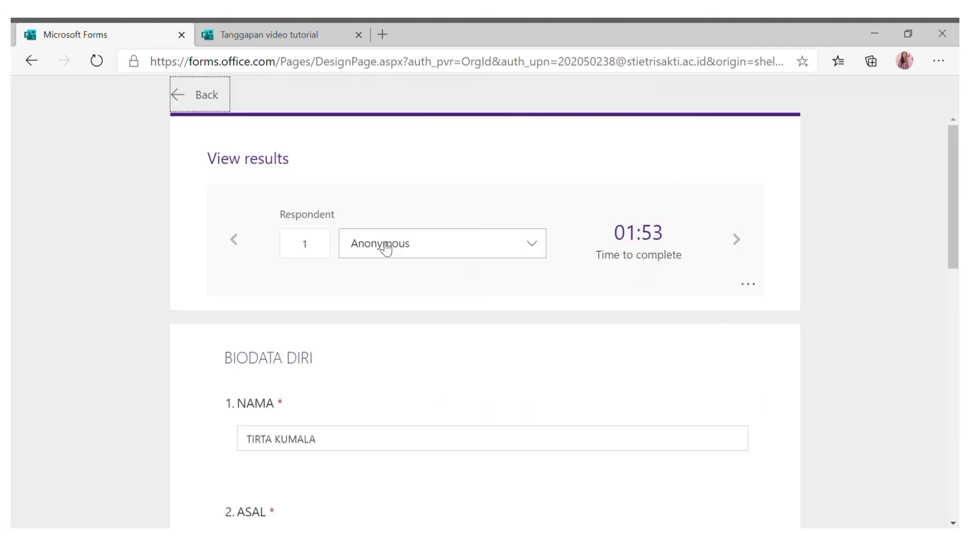
left_click(445, 251)
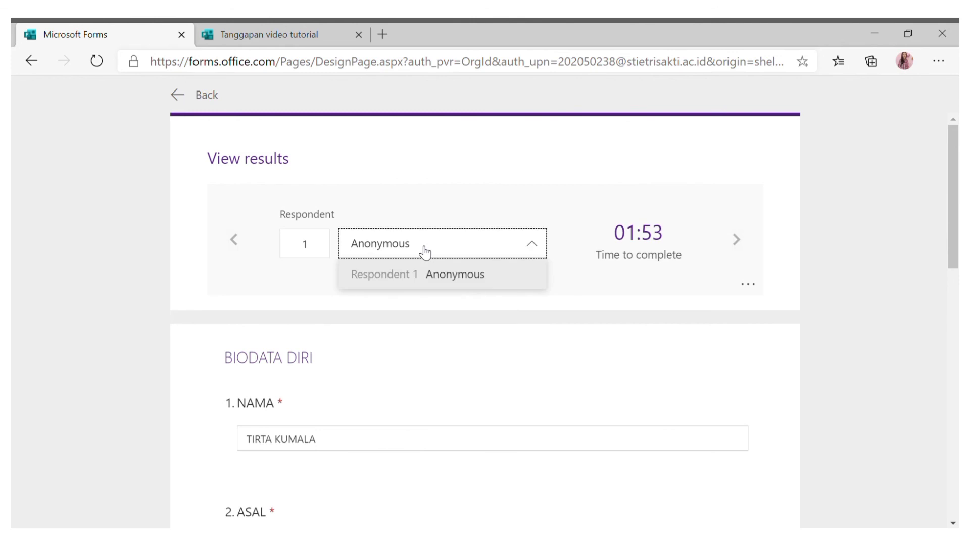
left_click(444, 278)
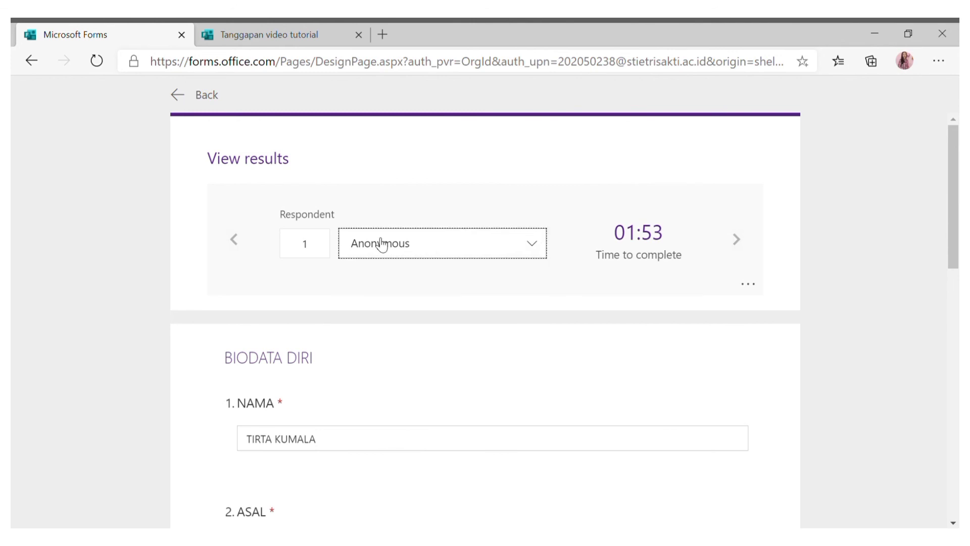
left_click(736, 240)
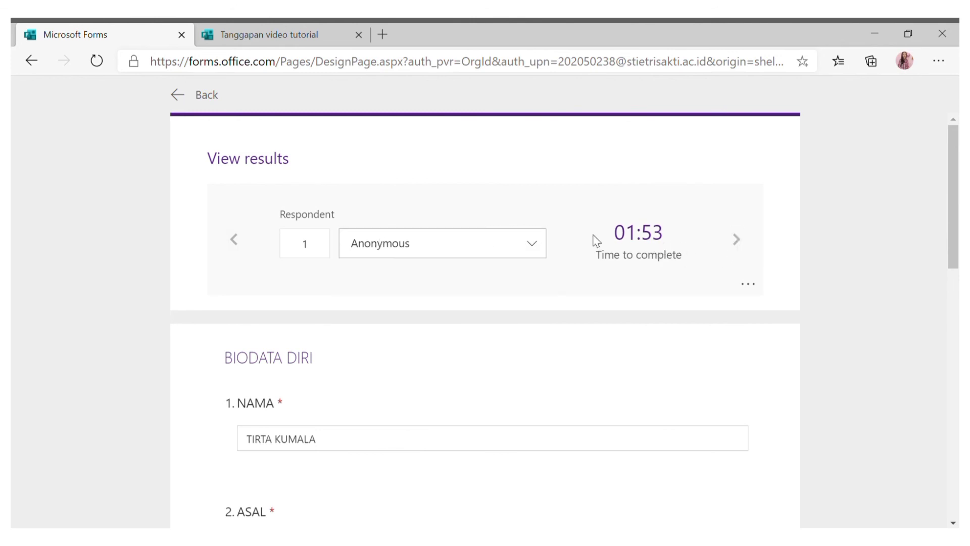
scroll(456, 304, "down", 1)
scroll(459, 310, "down", 7)
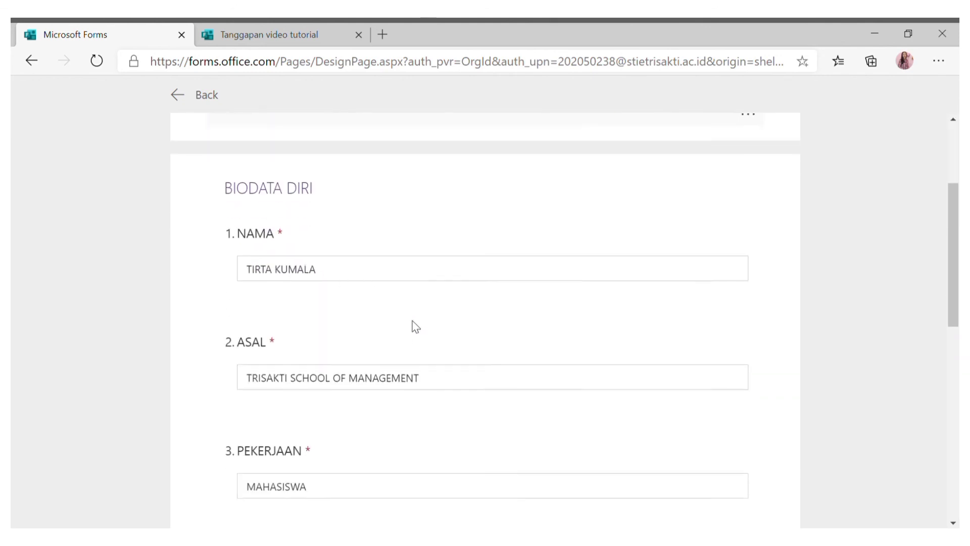
scroll(380, 347, "down", 6)
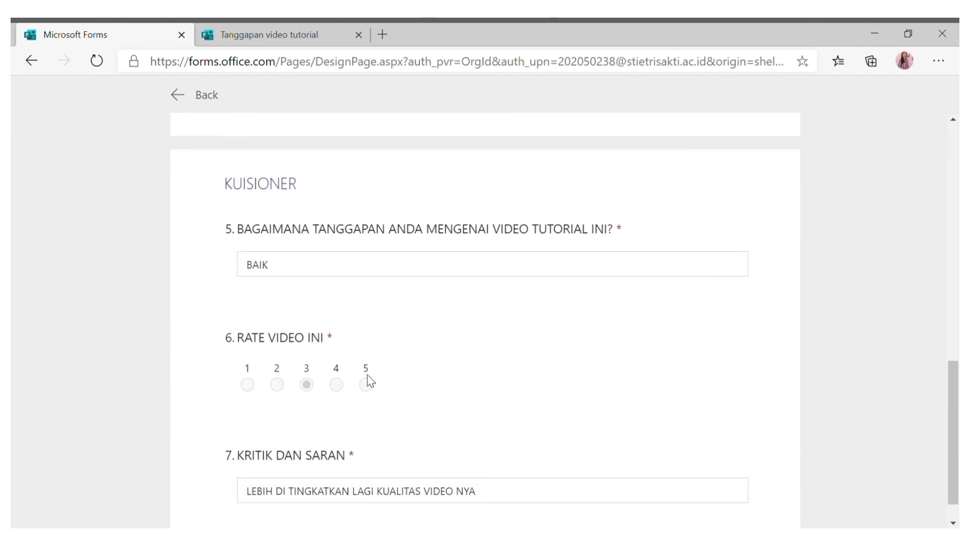
scroll(439, 339, "up", 12)
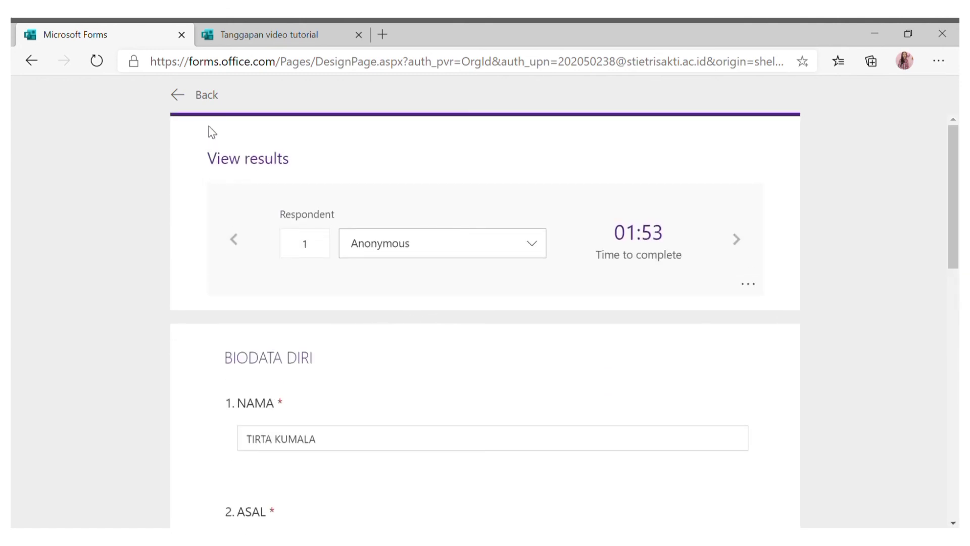
left_click(178, 96)
scroll(526, 362, "down", 1)
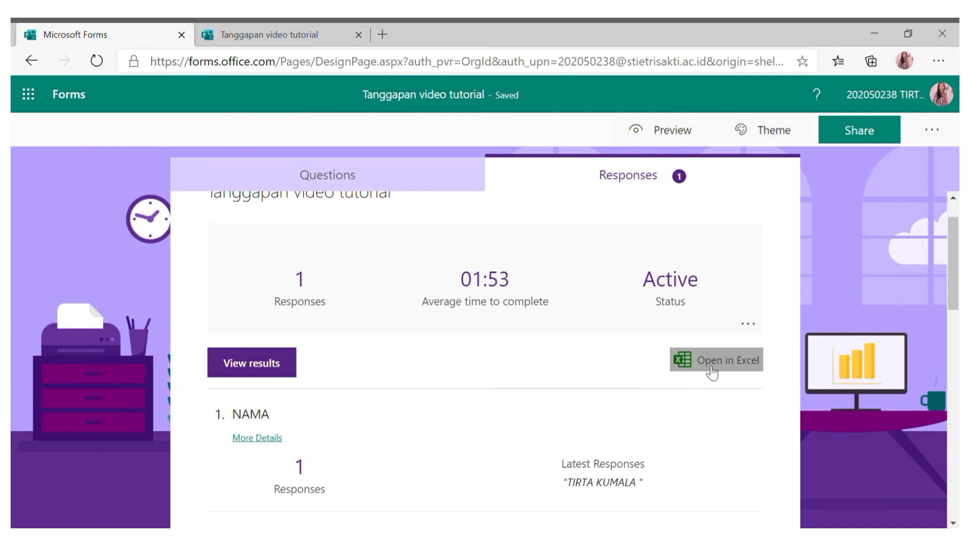
scroll(531, 427, "down", 3)
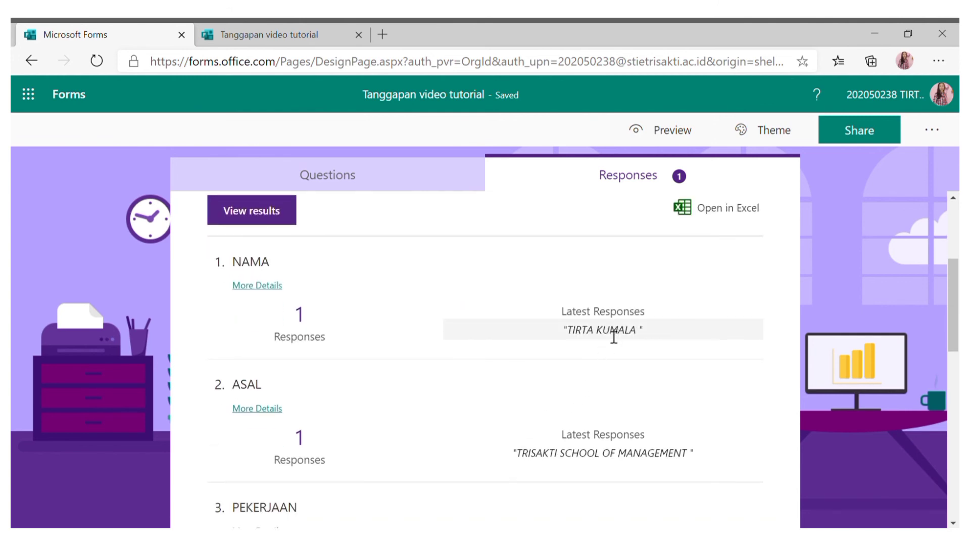
scroll(615, 334, "down", 10)
scroll(599, 418, "down", 1)
scroll(516, 354, "up", 12)
Review the feedback form's questions view, then return to the Office home page.
left_click(407, 186)
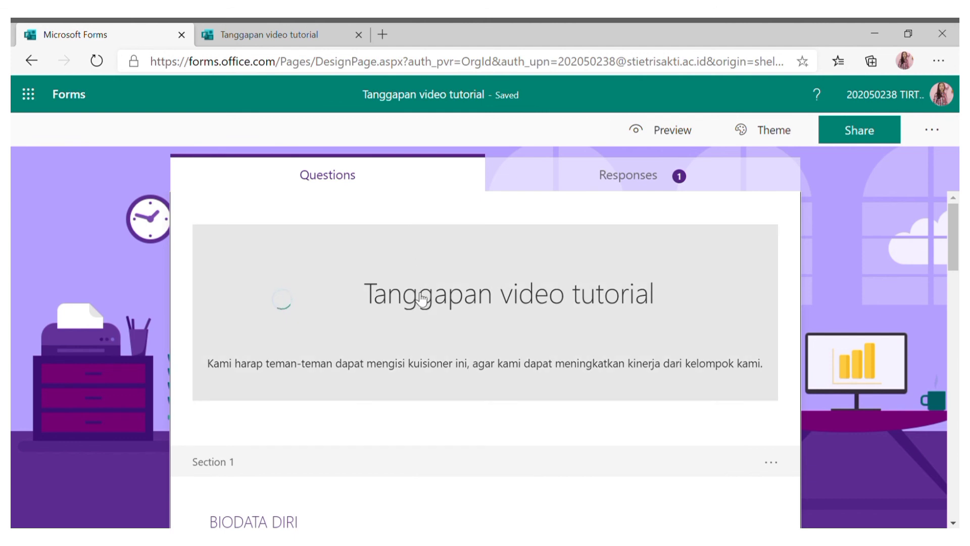
scroll(632, 242, "down", 8)
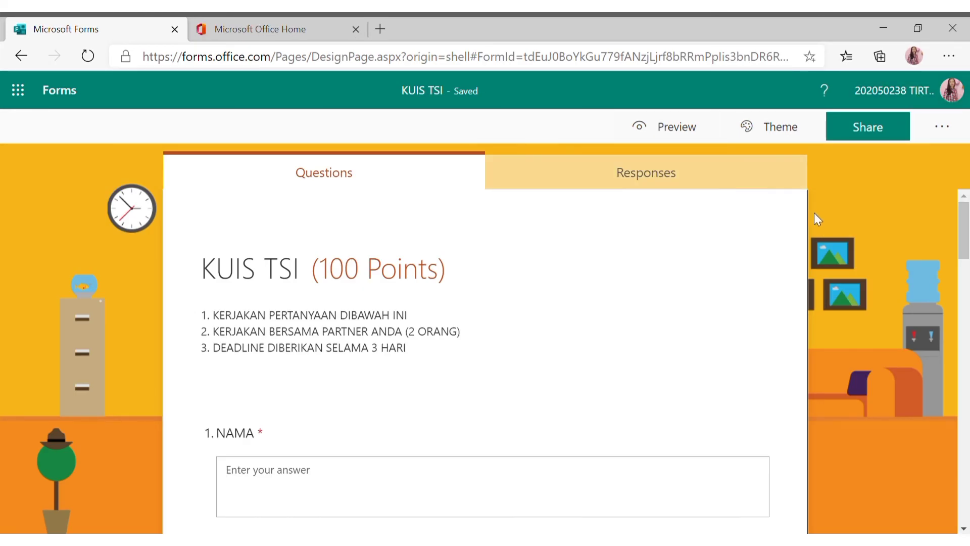
scroll(818, 213, "down", 10)
scroll(805, 203, "up", 10)
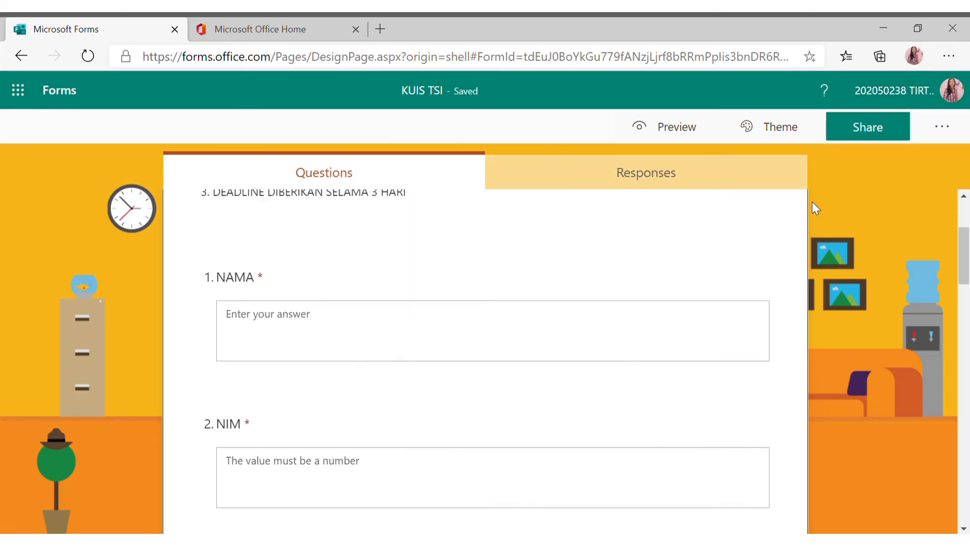
left_click(290, 32)
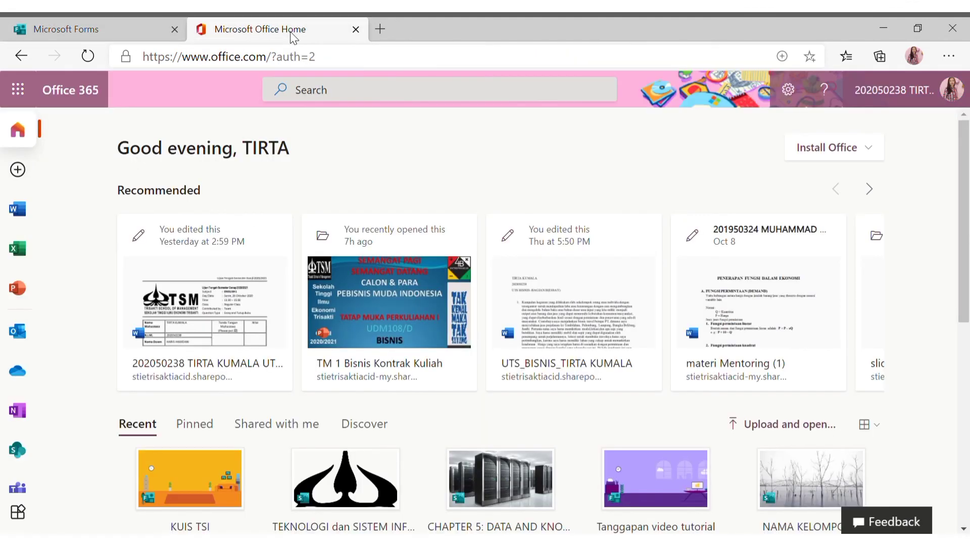
Launch Microsoft Teams from the Office apps list.
left_click(18, 90)
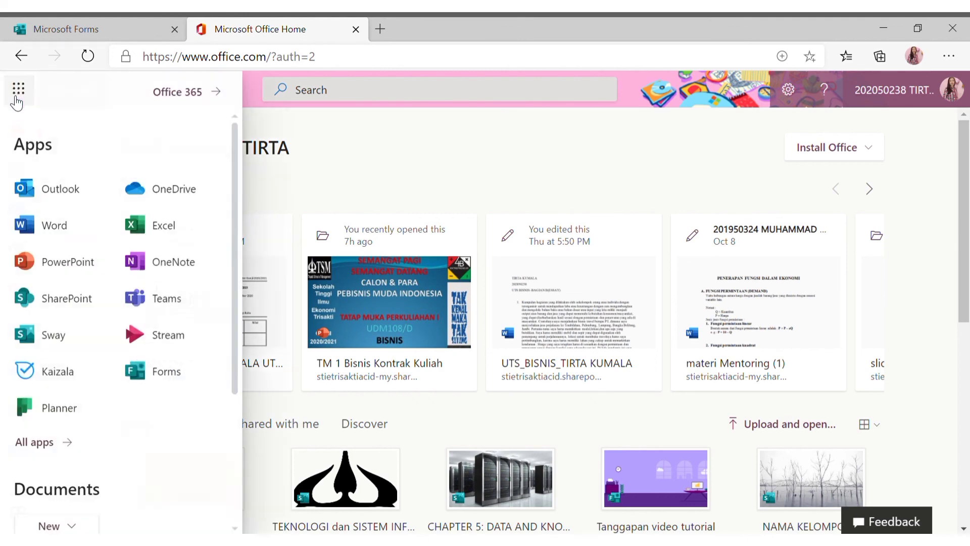
left_click(175, 301)
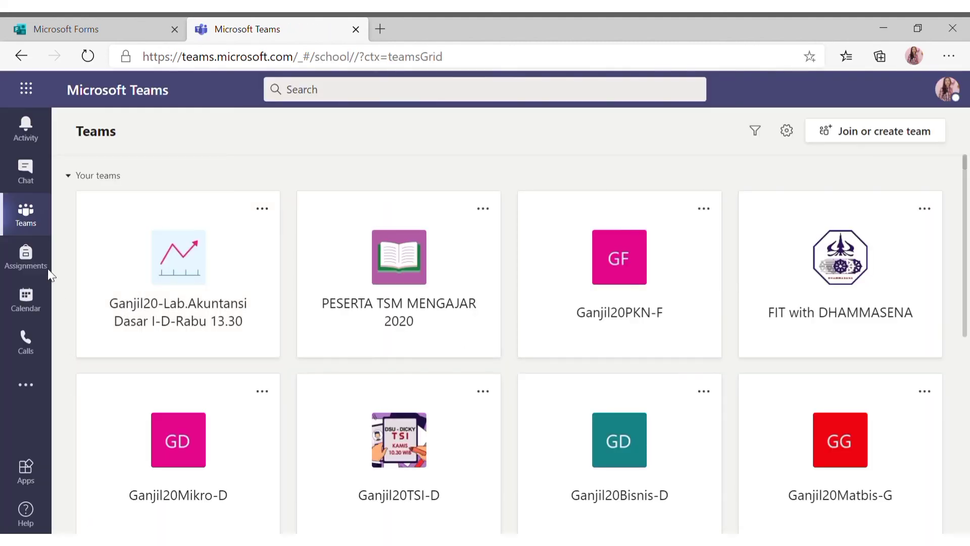
Add the existing KUIS TSI form as a Forms tab in KELOMPOK 9's General channel.
scroll(627, 320, "down", 8)
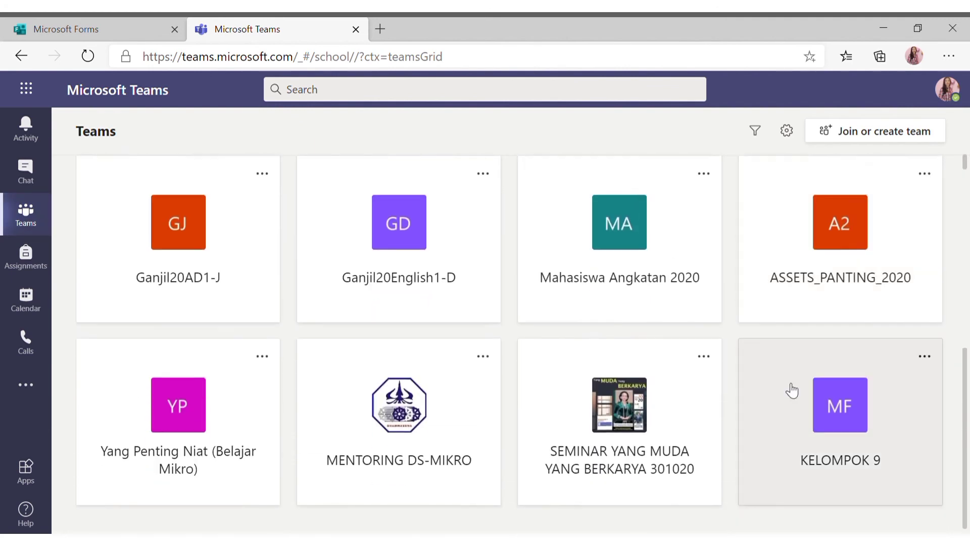
left_click(833, 433)
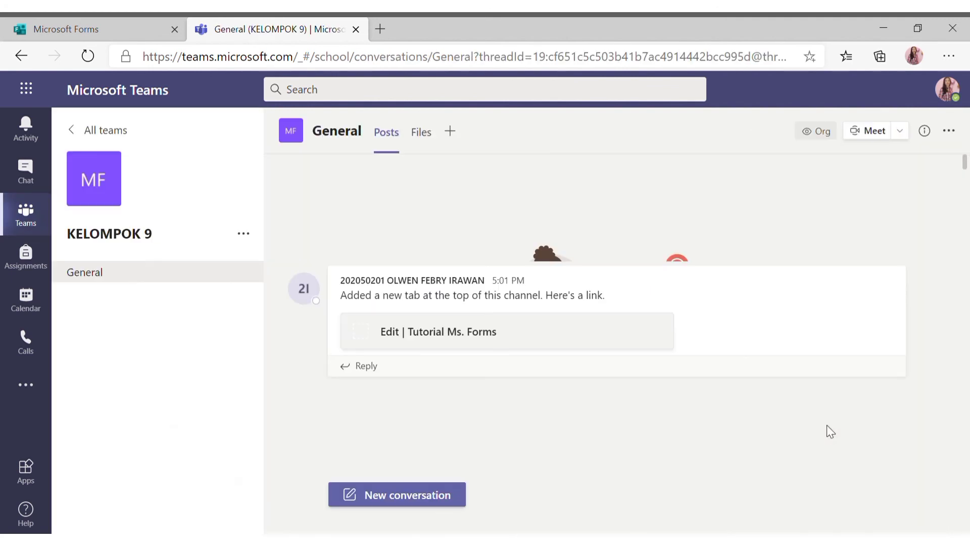
left_click(453, 138)
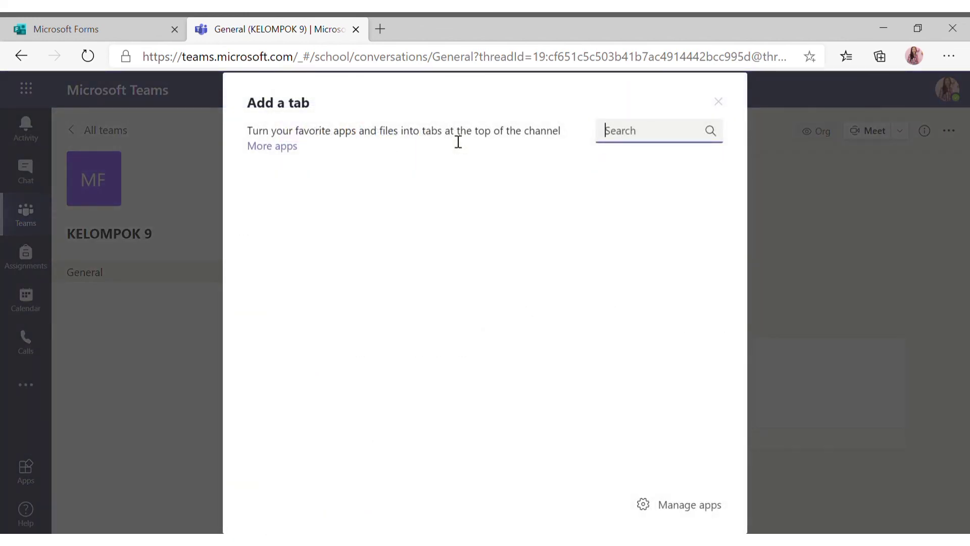
left_click(271, 252)
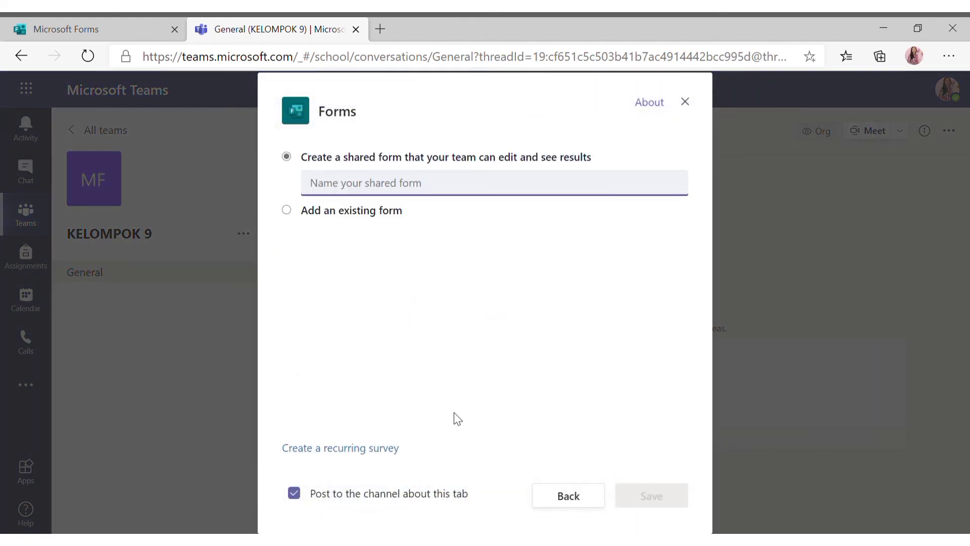
left_click(285, 210)
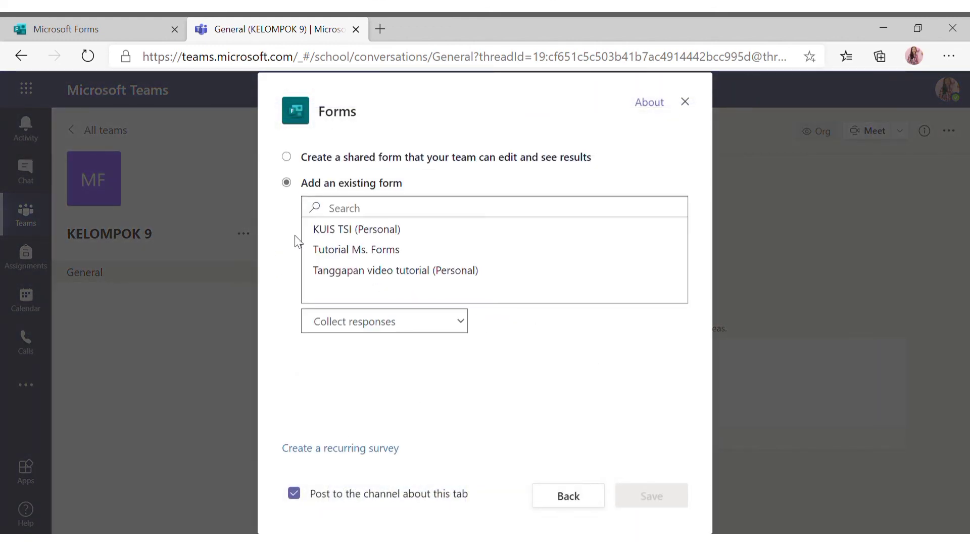
left_click(358, 232)
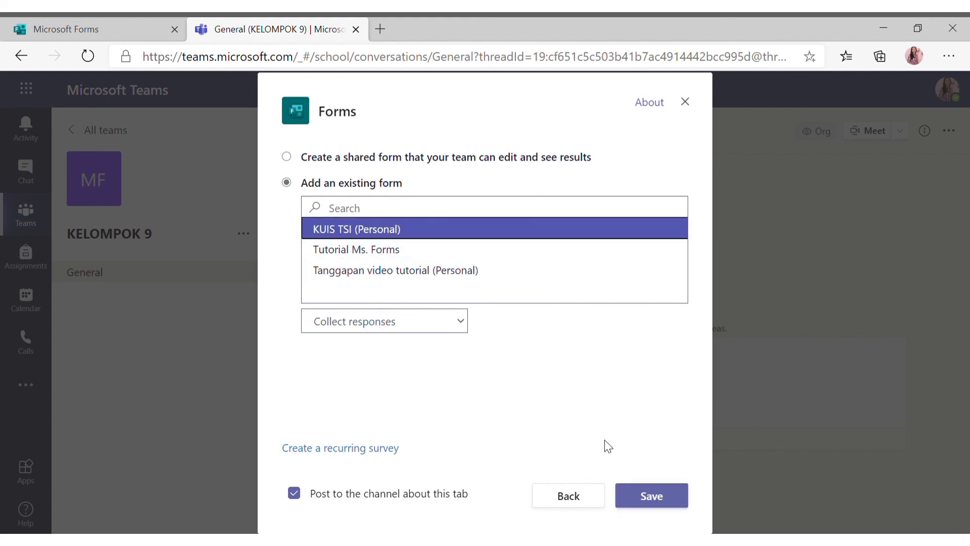
left_click(666, 503)
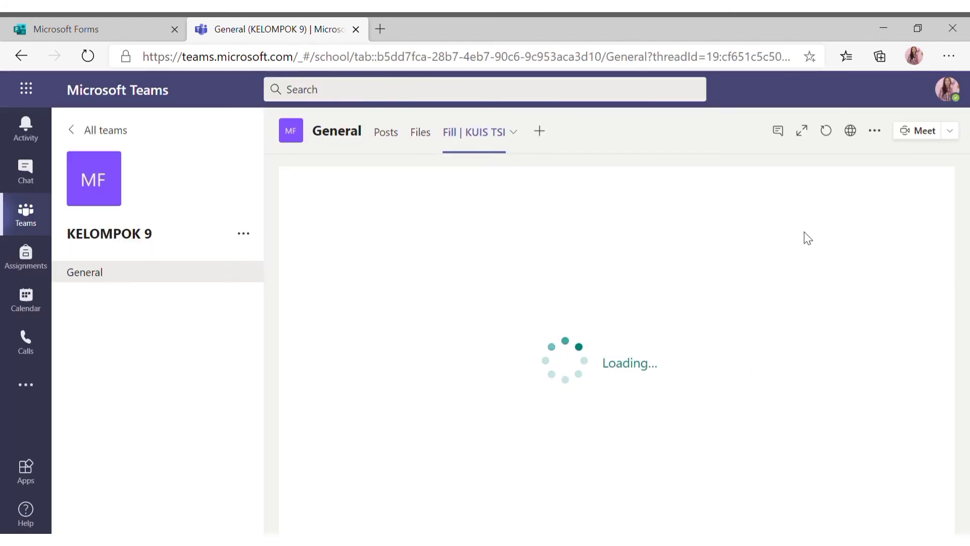
scroll(794, 257, "down", 6)
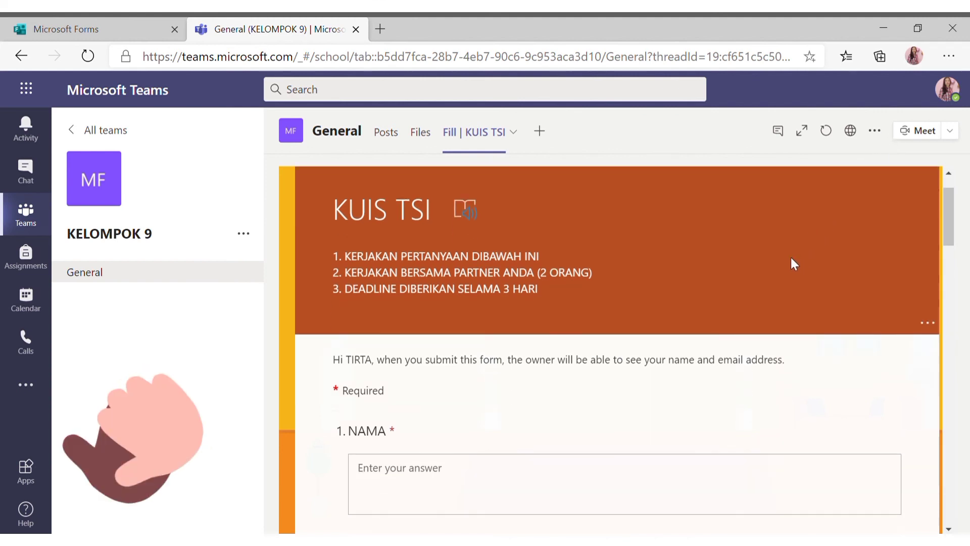
scroll(792, 262, "down", 12)
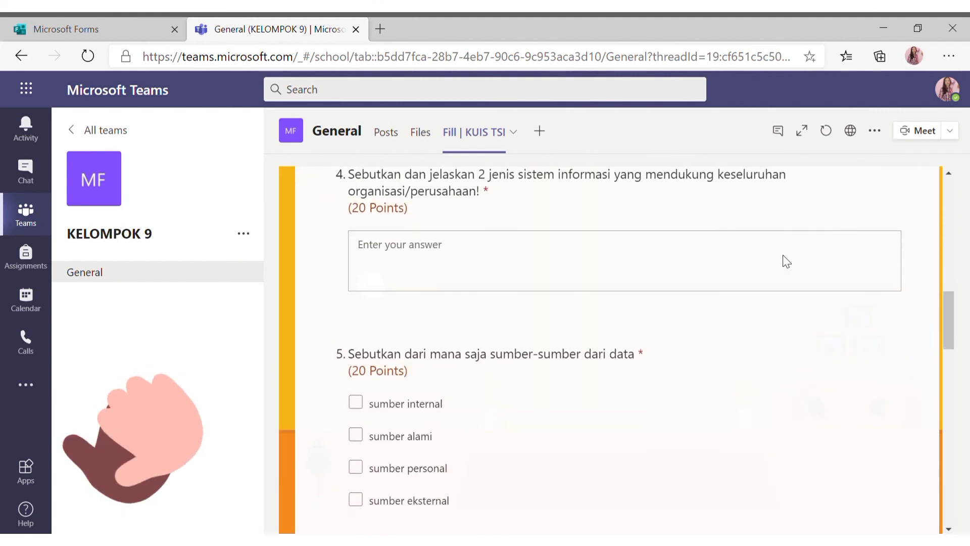
scroll(787, 261, "down", 6)
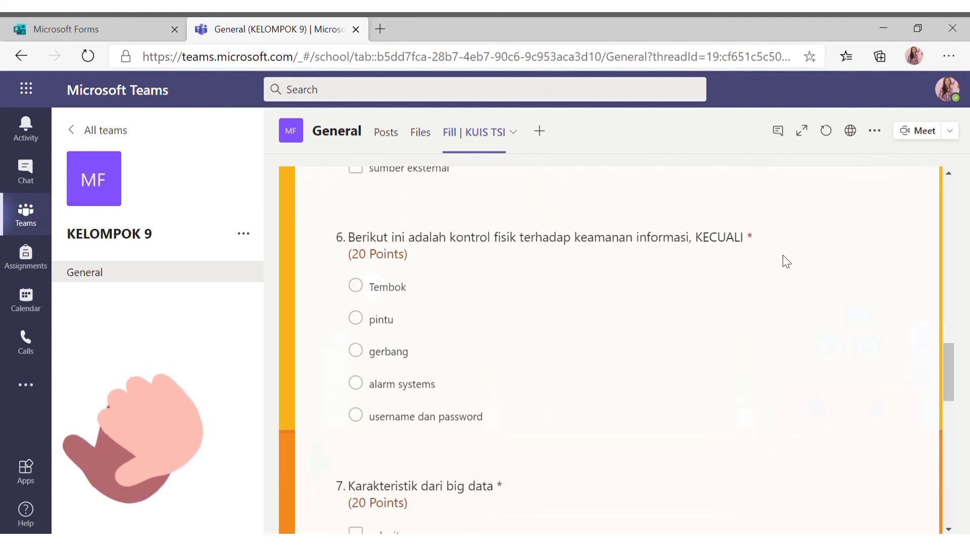
scroll(784, 258, "down", 6)
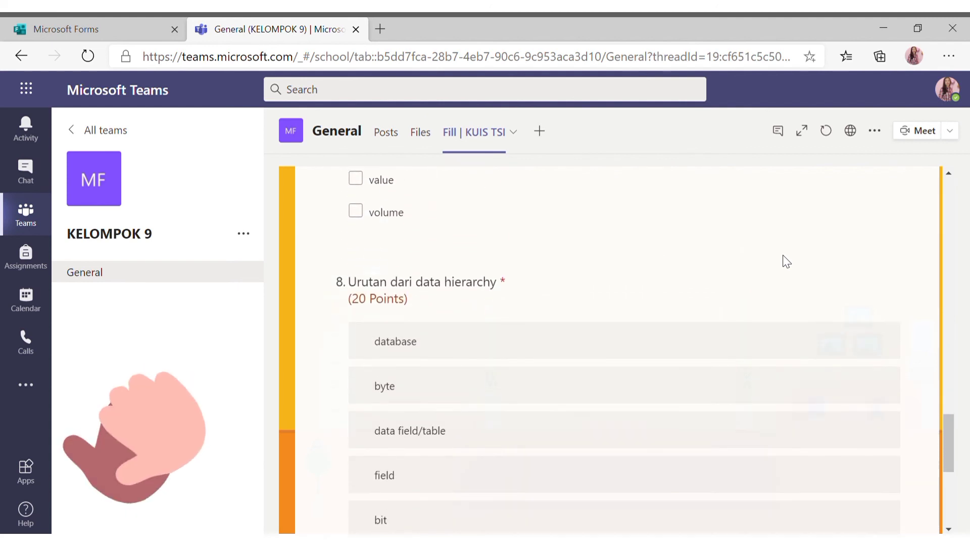